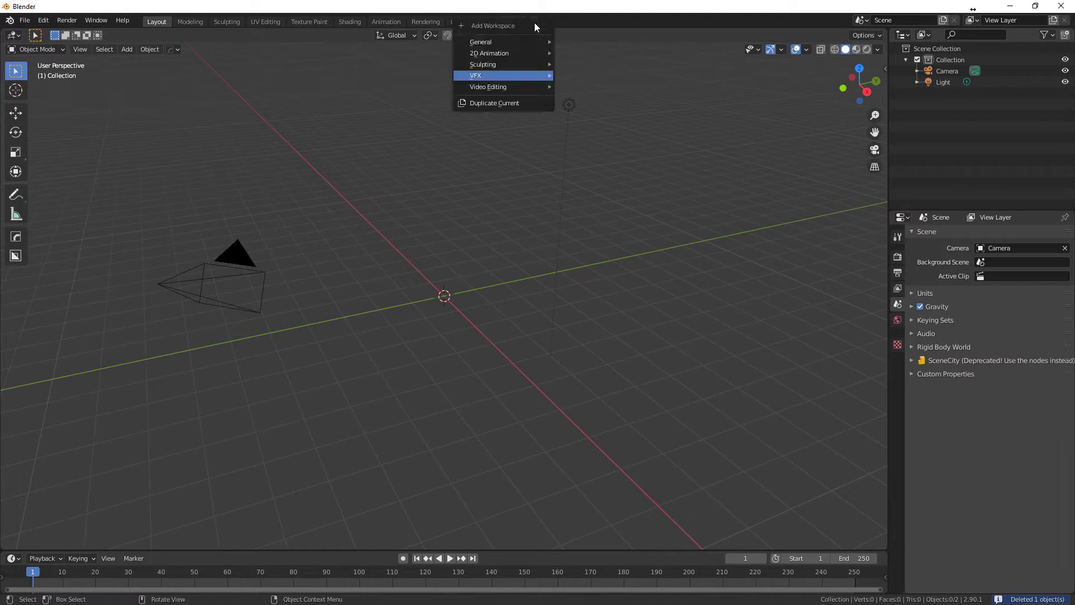
Add a Video Editing workspace and place the movie IMG_2925.MOV at the start of the sequencer timeline.
mouse_move(527, 73)
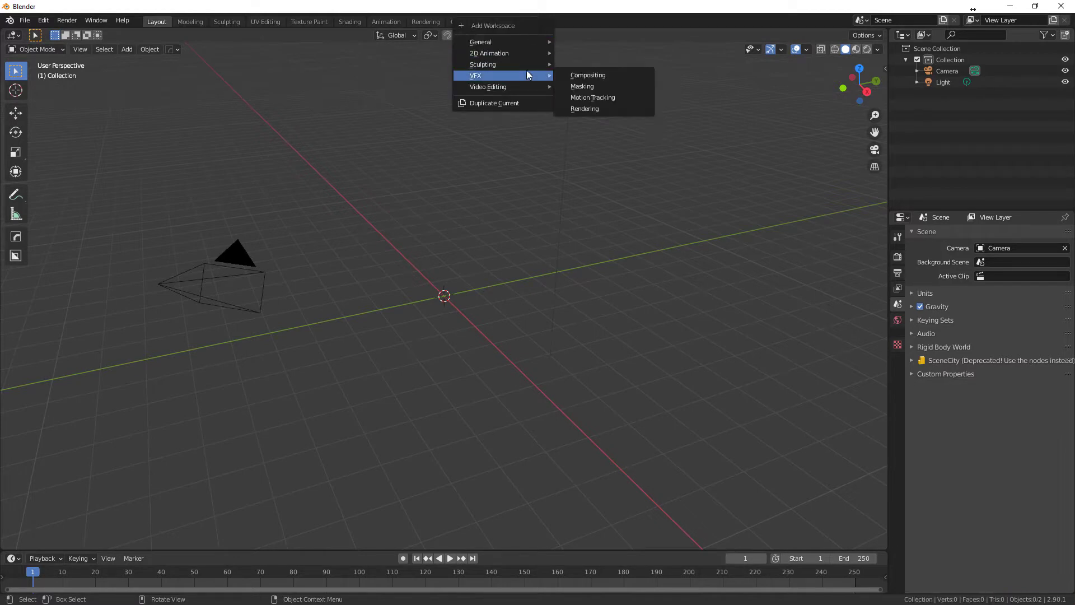
left_click(588, 98)
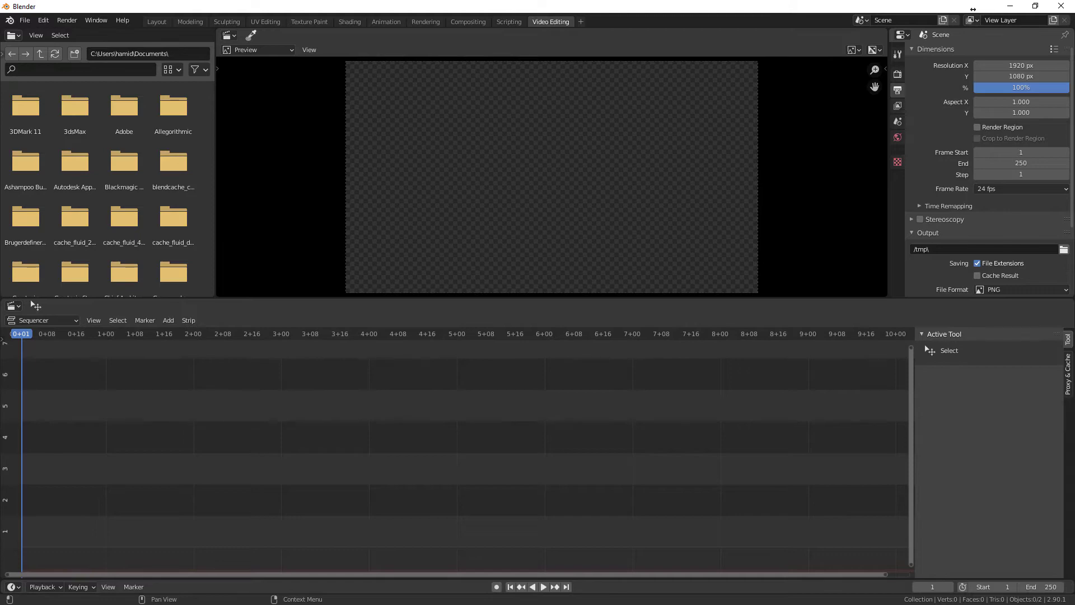
left_click_drag(305, 412, 197, 465)
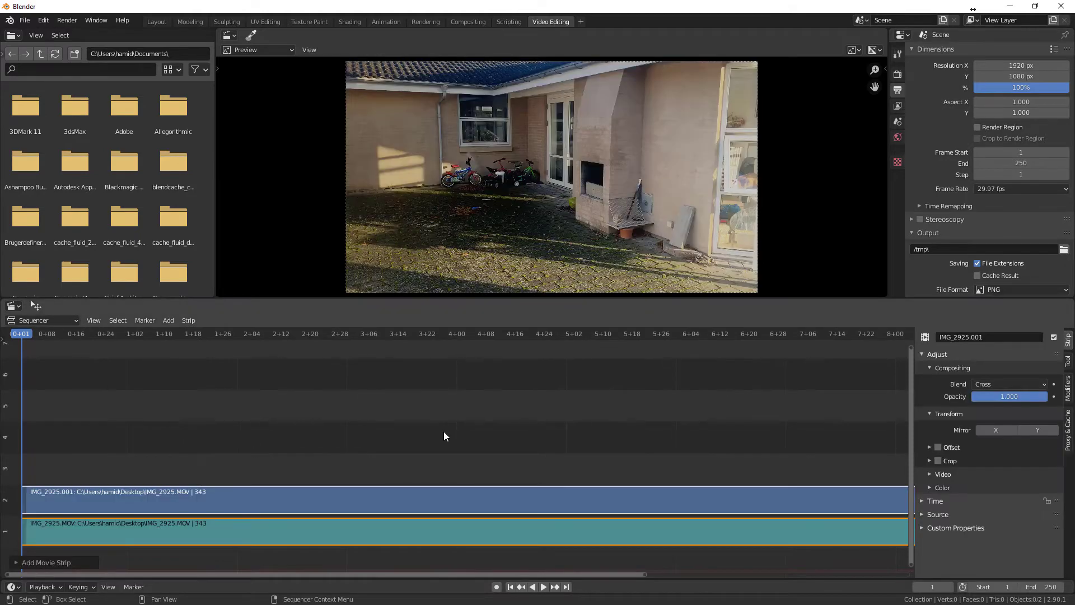
Play through the movie strip in the sequencer and find its last frame.
key("space")
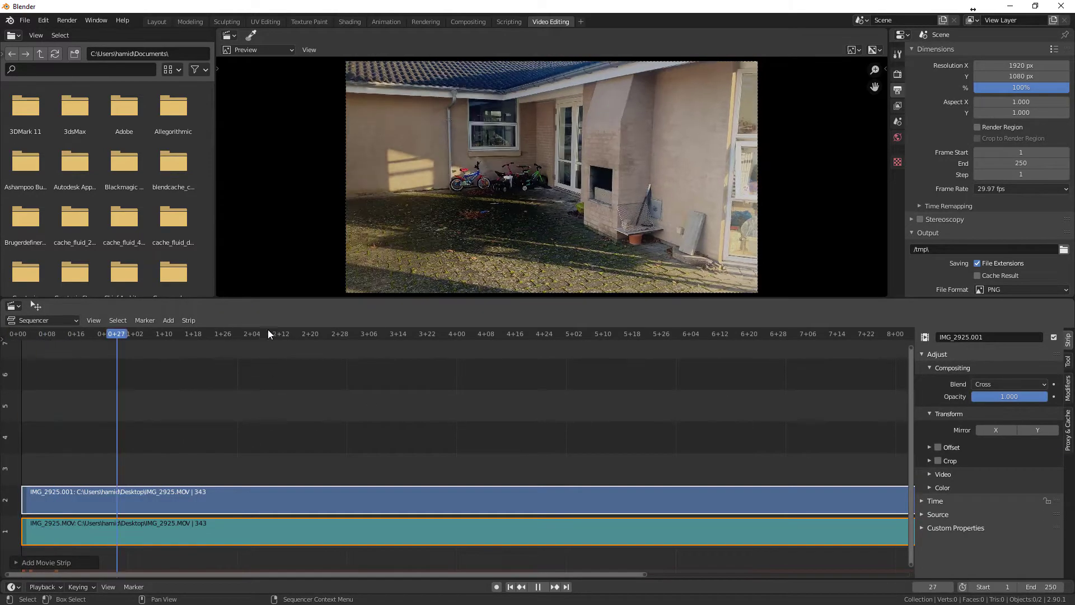
left_click_drag(85, 345, 18, 337)
key("space")
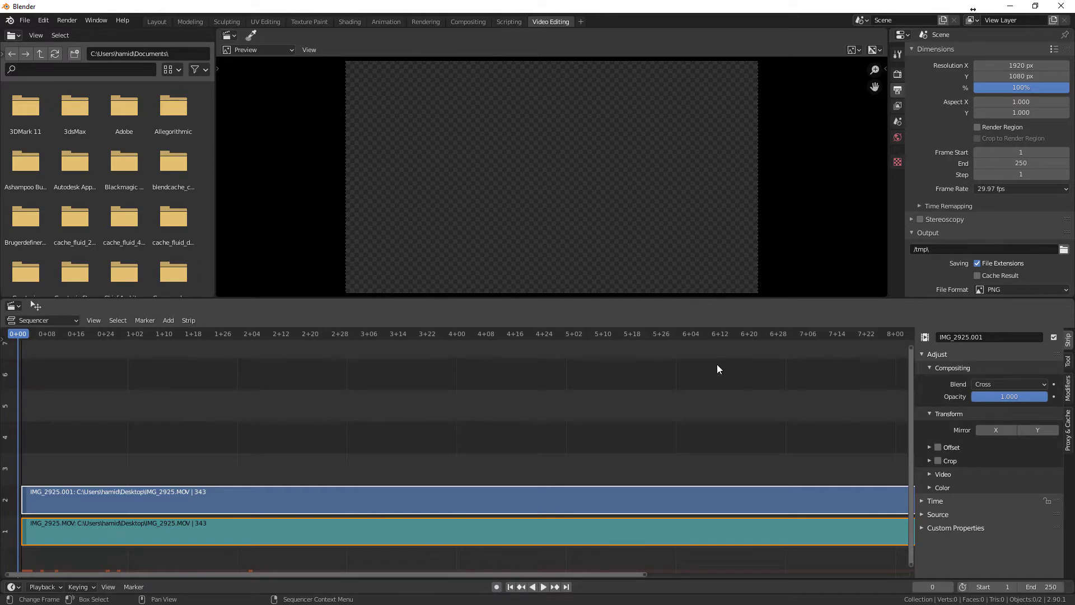
left_click(789, 333)
key("space")
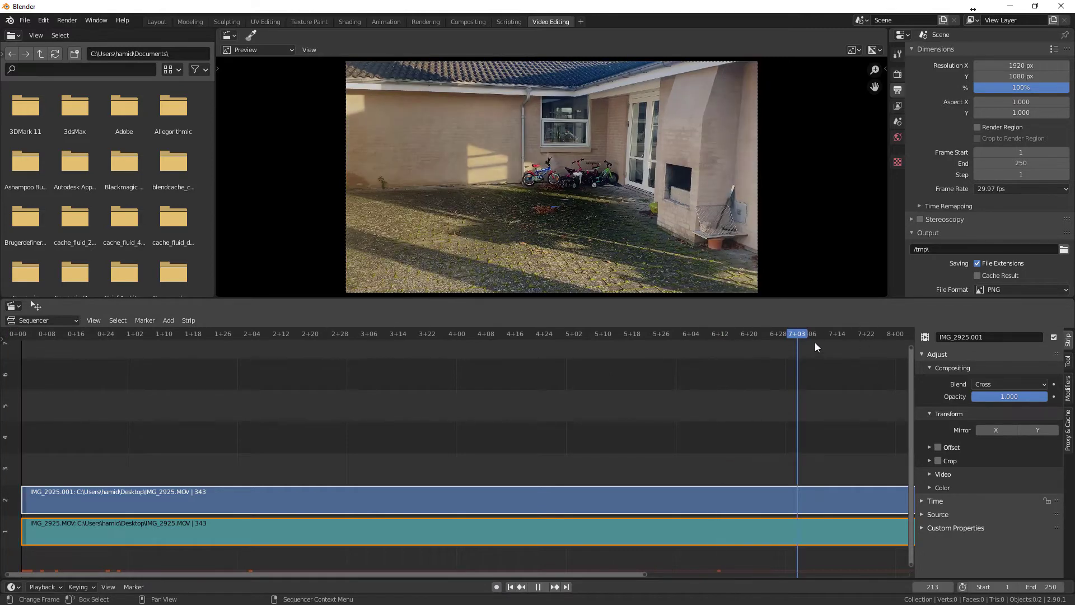
key("space")
left_click_drag(686, 571, 801, 571)
left_click_drag(645, 574, 800, 572)
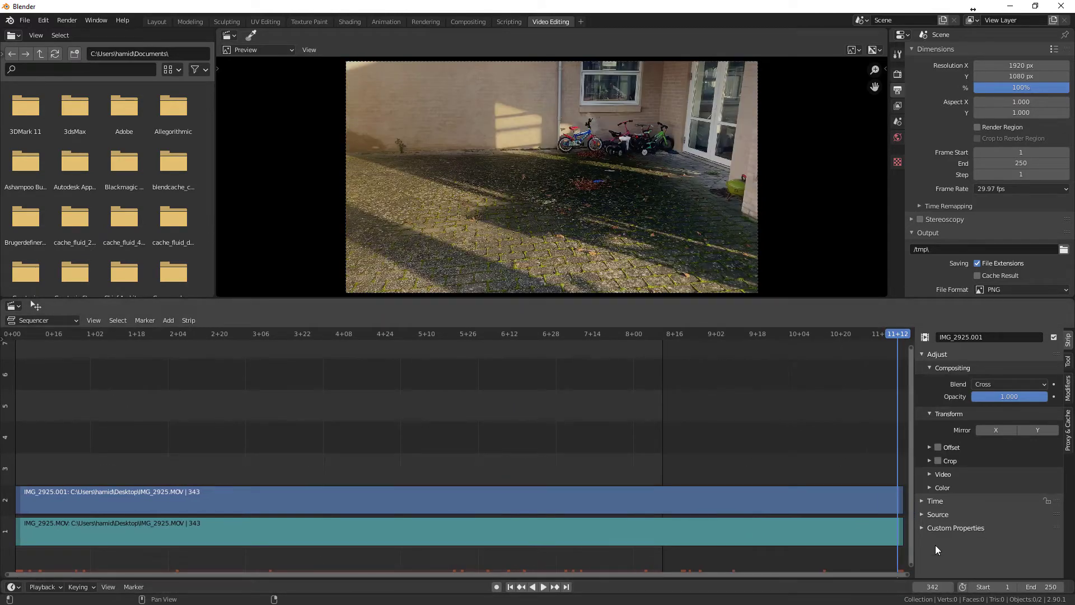
Set the scene's end frame to 342 and the frame rate to 30 fps.
left_click(1019, 164)
type("342")
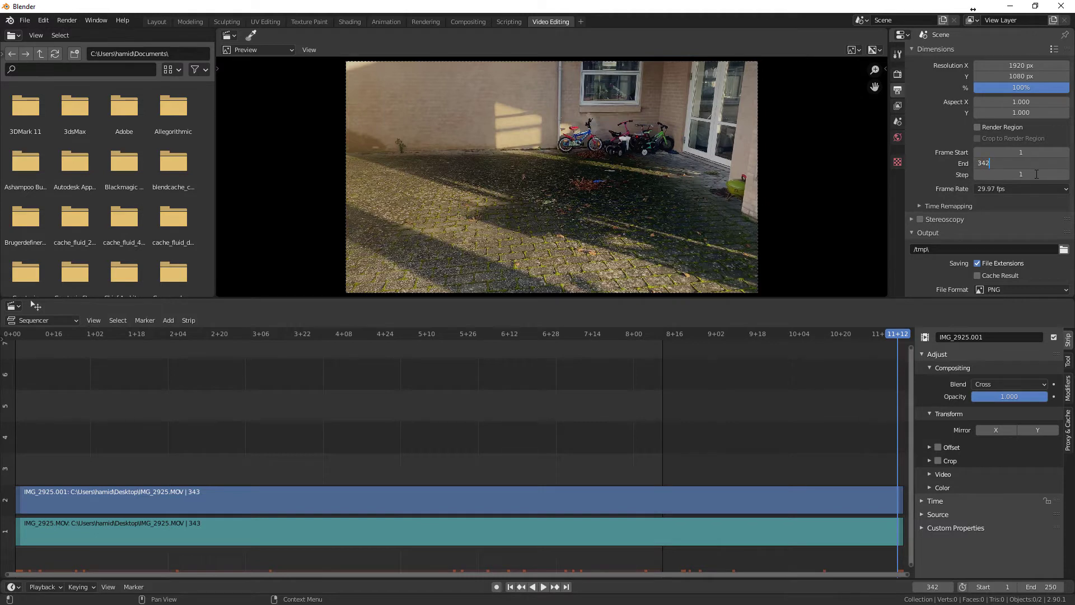
key("Return")
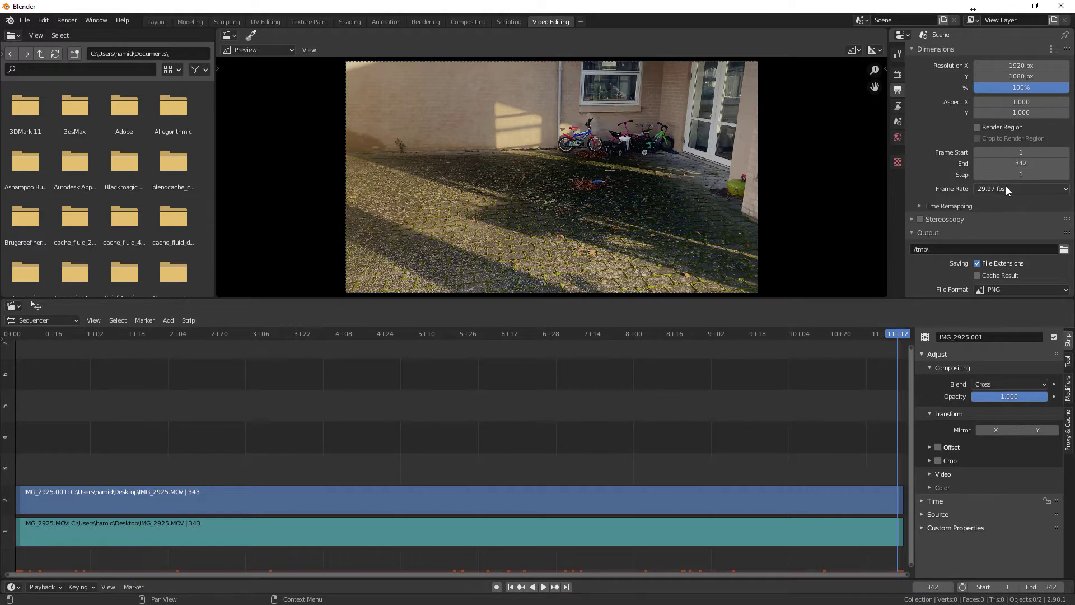
left_click(1006, 188)
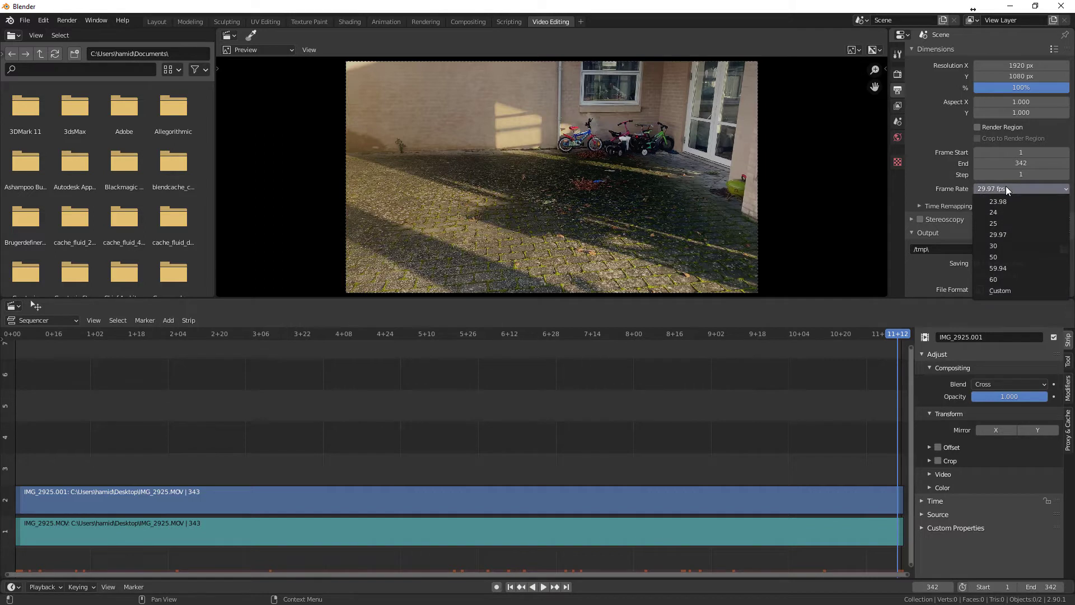
left_click(1013, 248)
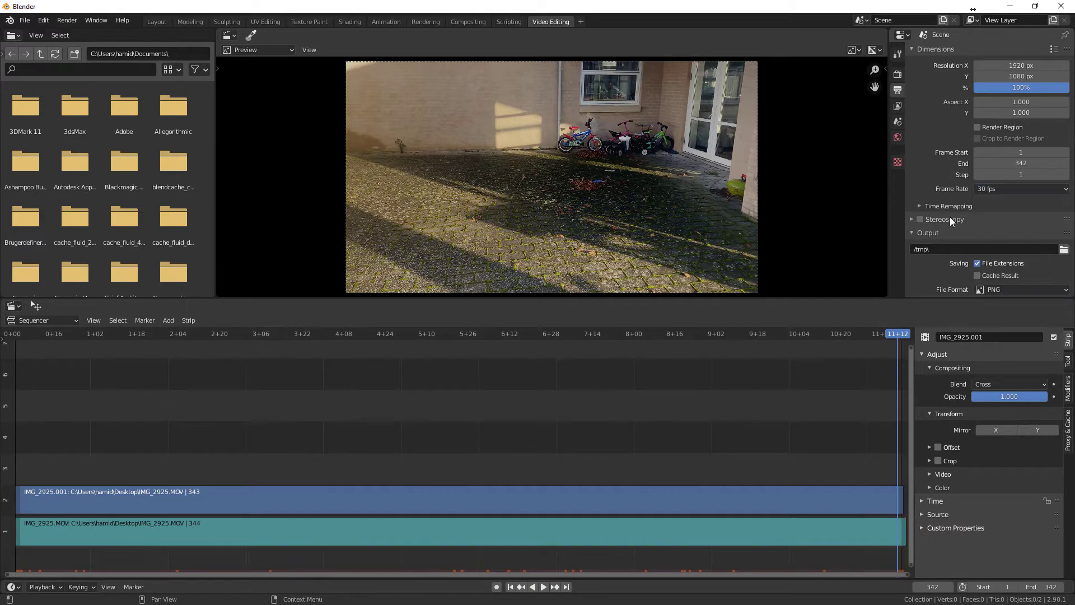
Check the output folder and render the animation as a PNG image sequence.
left_click(1064, 249)
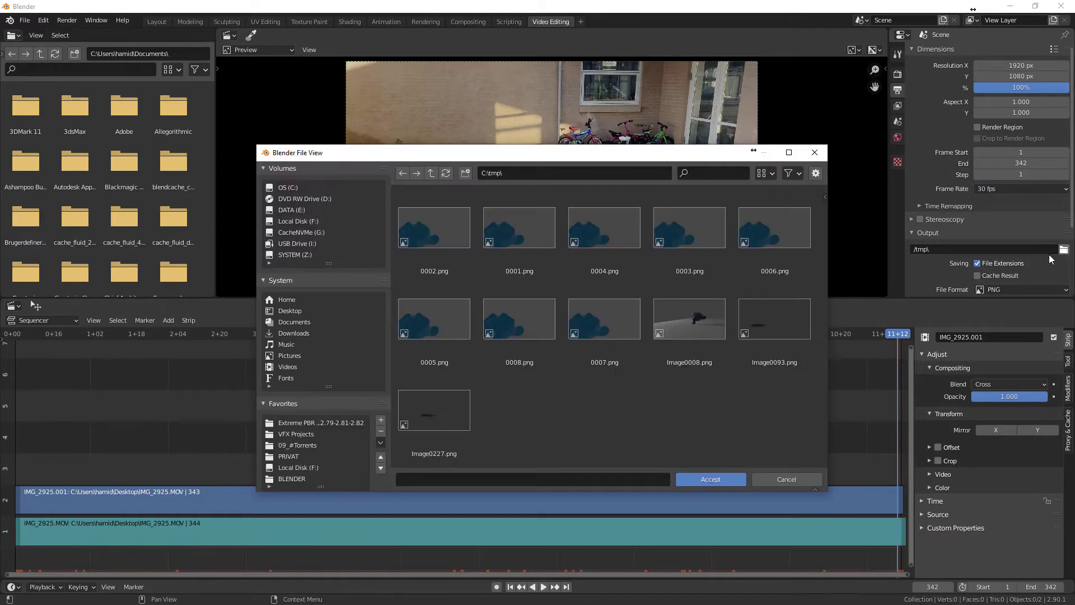
key("Escape")
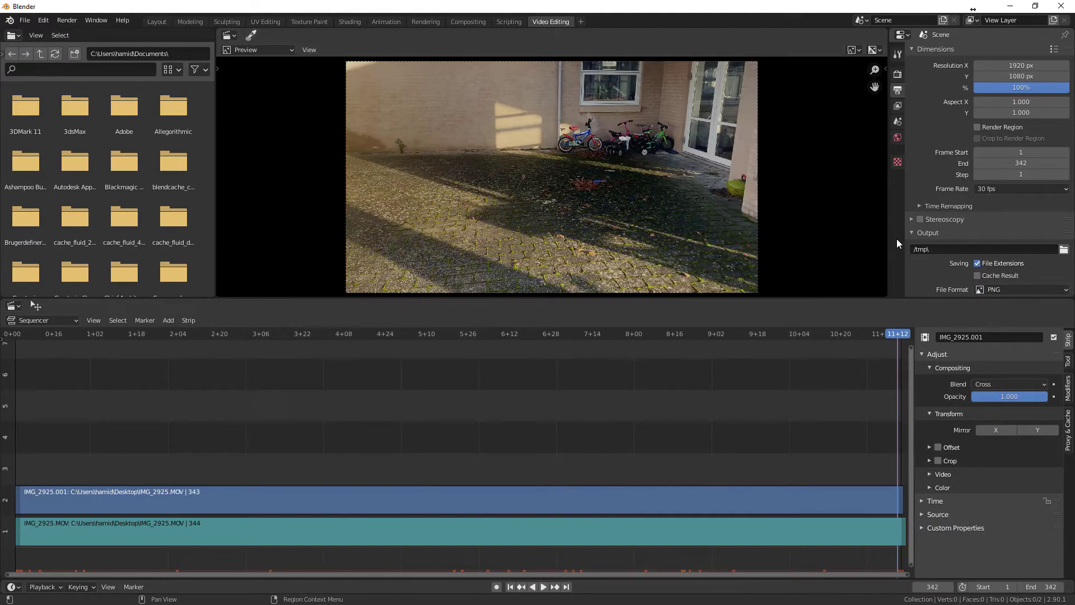
left_click(61, 20)
left_click(85, 44)
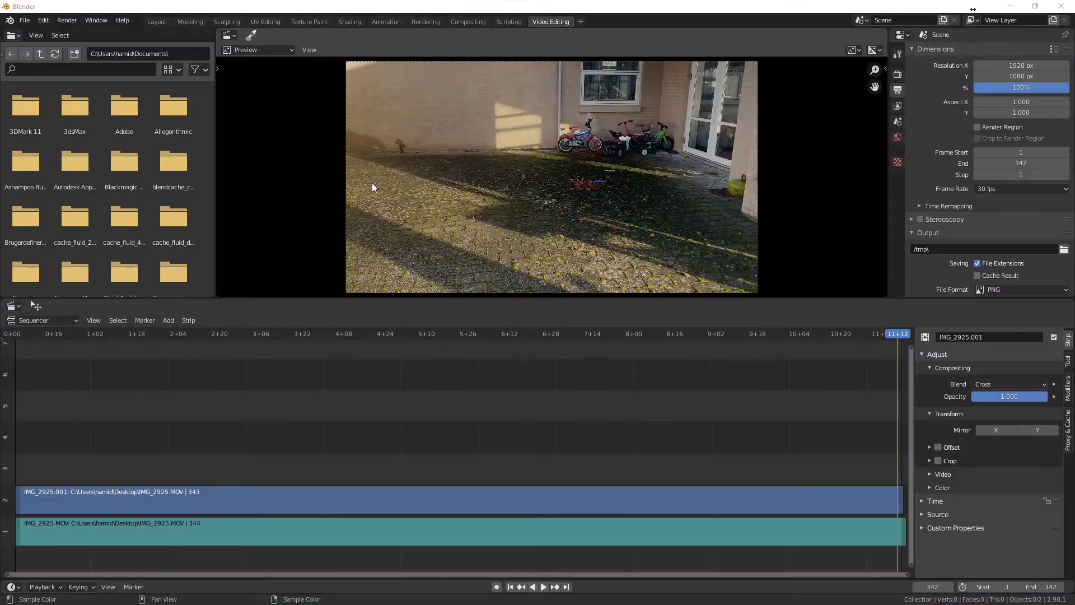
Start a new General file and delete the default sphere at the origin.
left_click(26, 21)
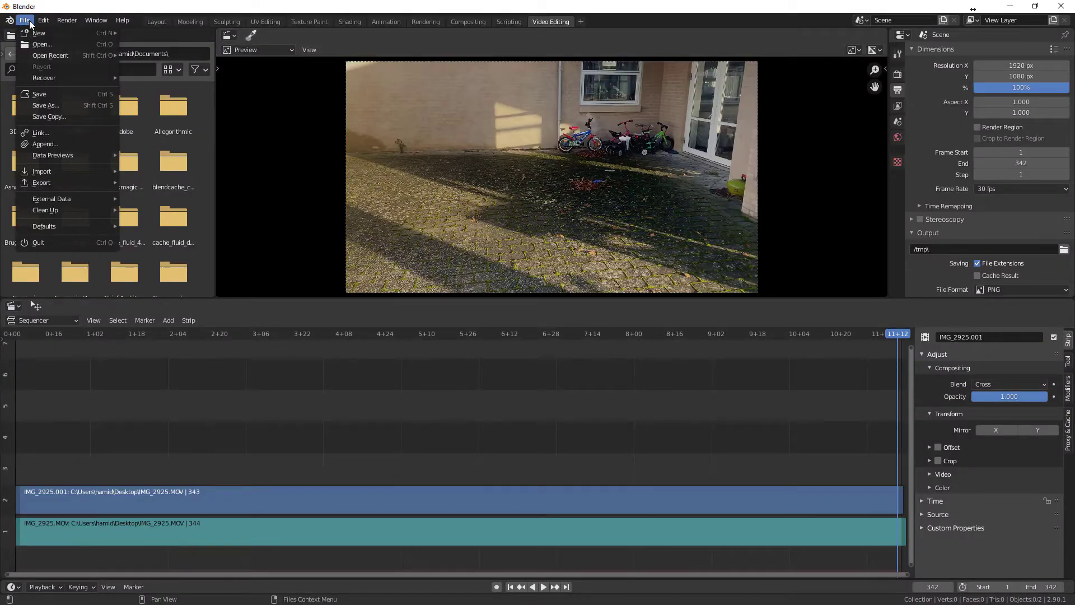
mouse_move(110, 34)
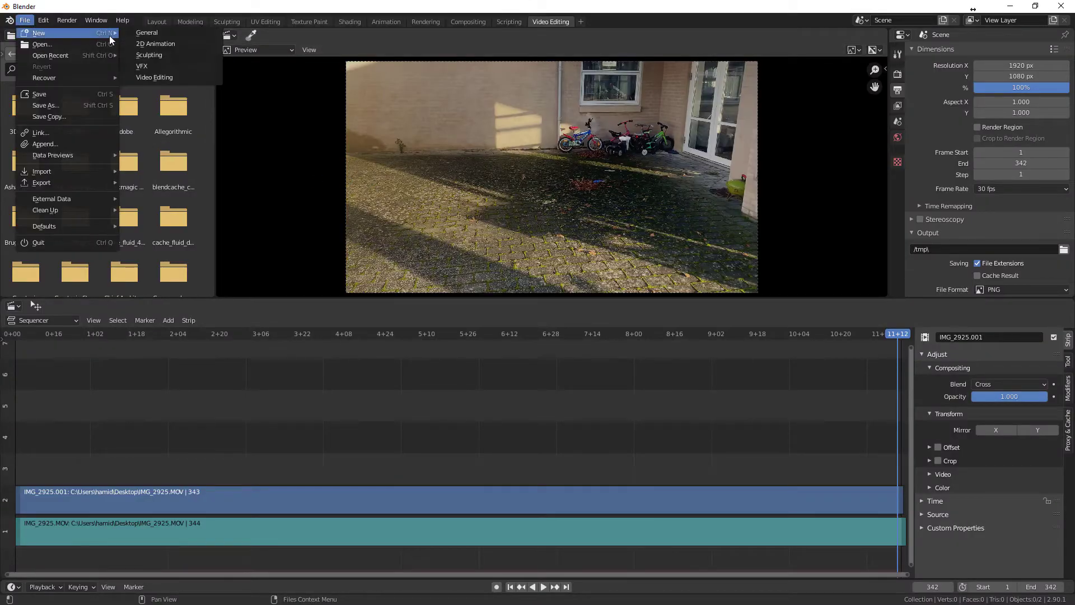
left_click(151, 35)
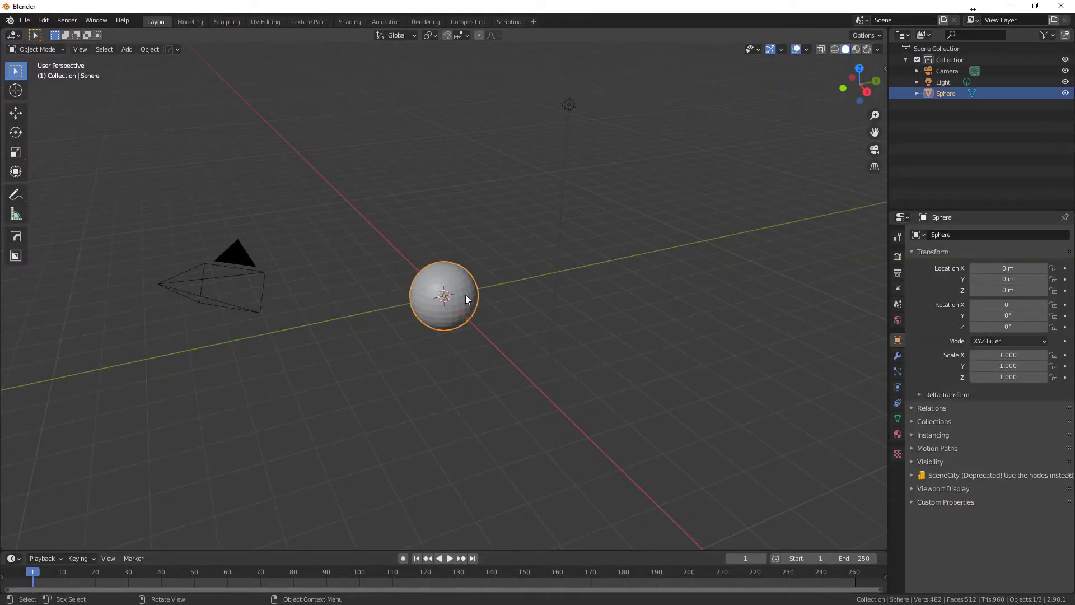
key("x")
left_click(466, 295)
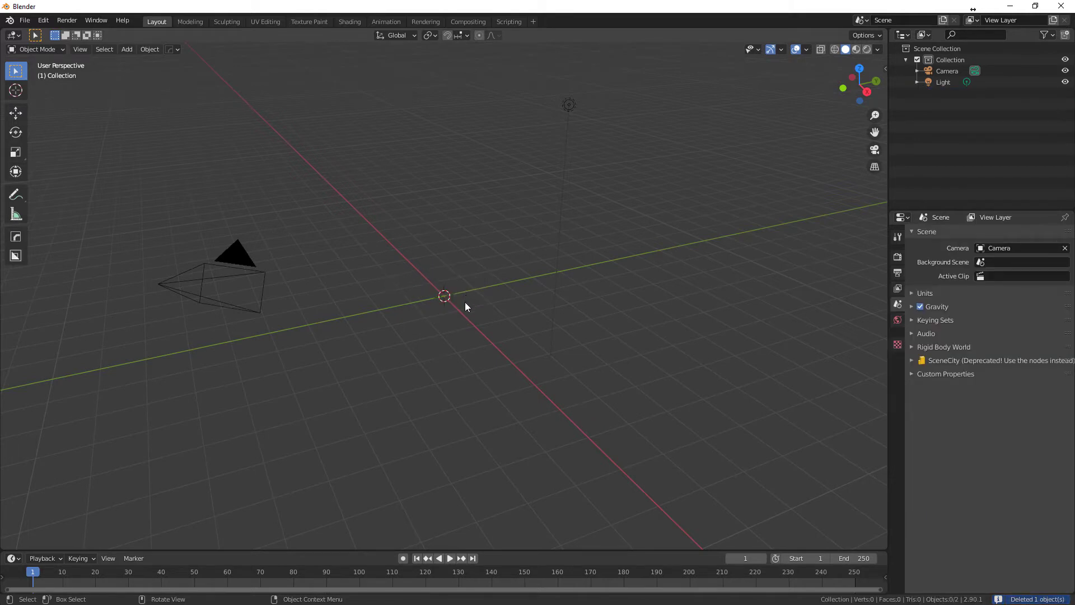
Add the Motion Tracking workspace from the VFX category.
left_click(534, 21)
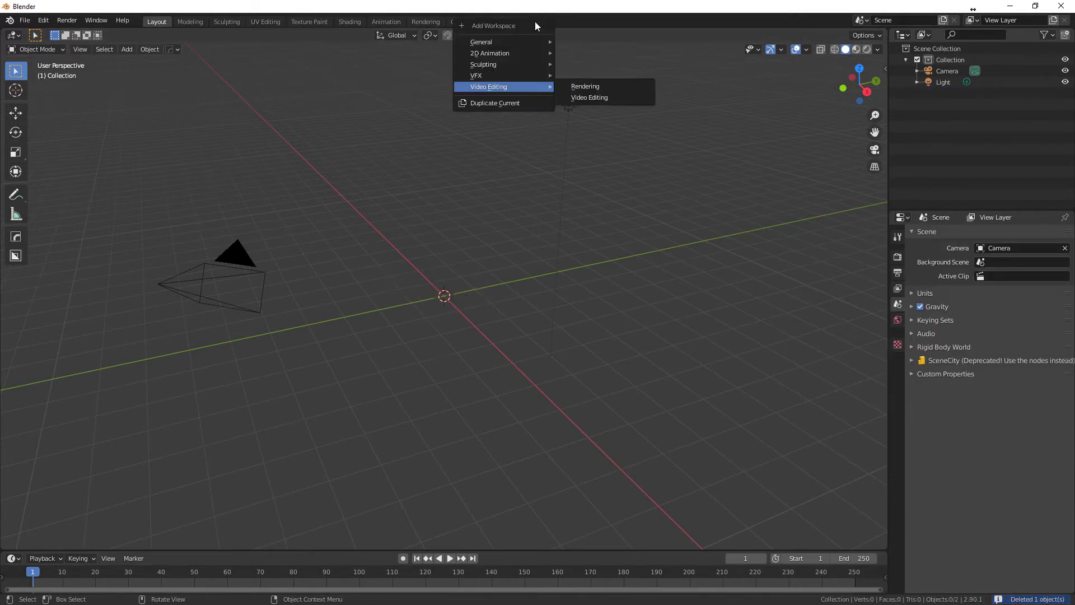
mouse_move(535, 79)
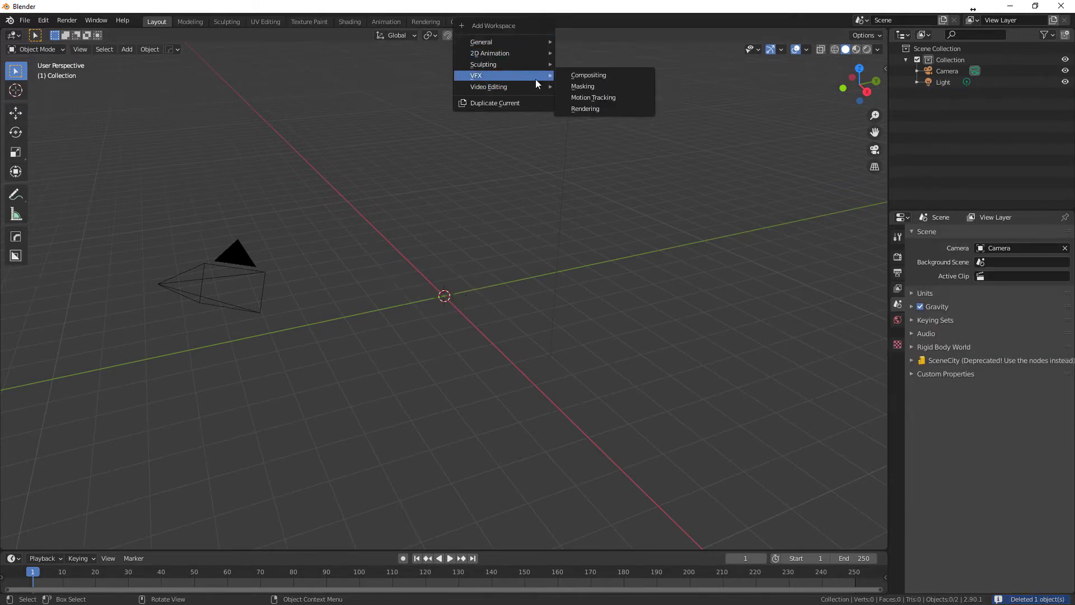
left_click(602, 97)
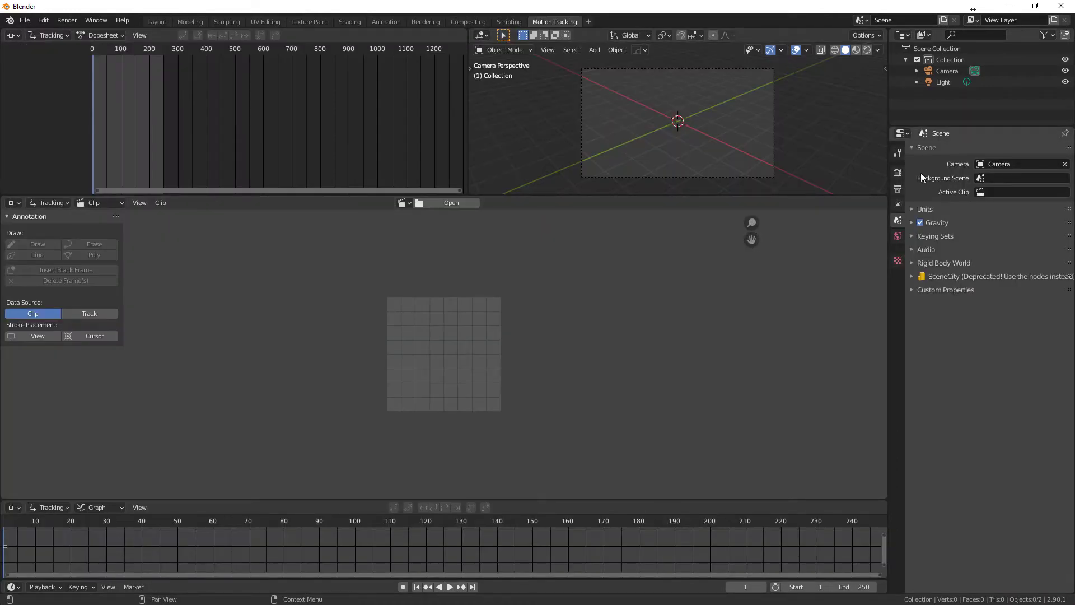
Switch the render engine to Cycles and set its device to GPU Compute.
left_click(898, 173)
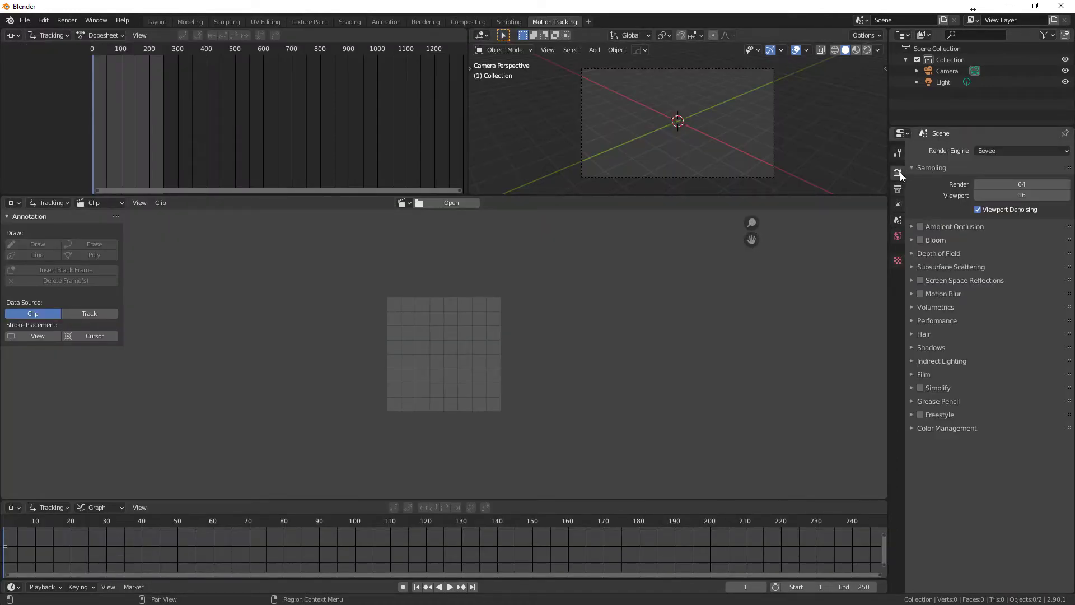
left_click(999, 148)
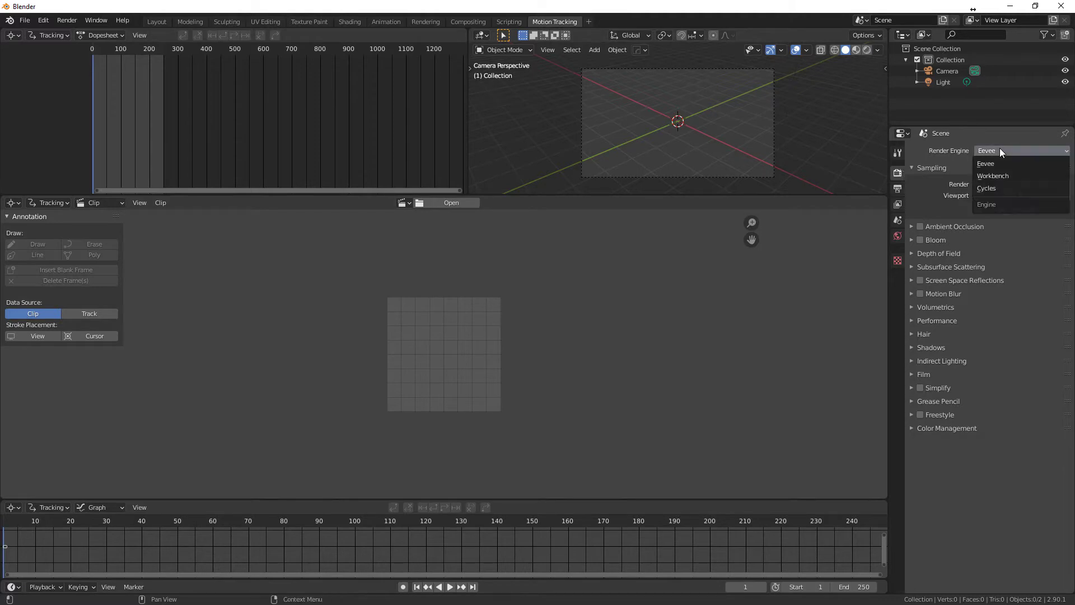
left_click(999, 148)
left_click(999, 148)
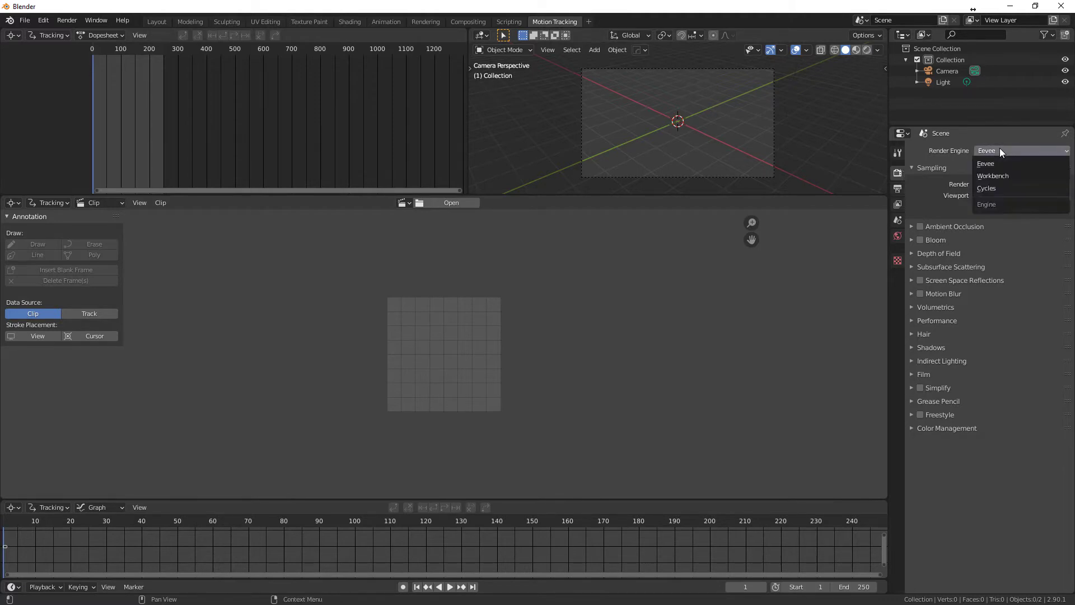
left_click(1012, 189)
left_click(1021, 178)
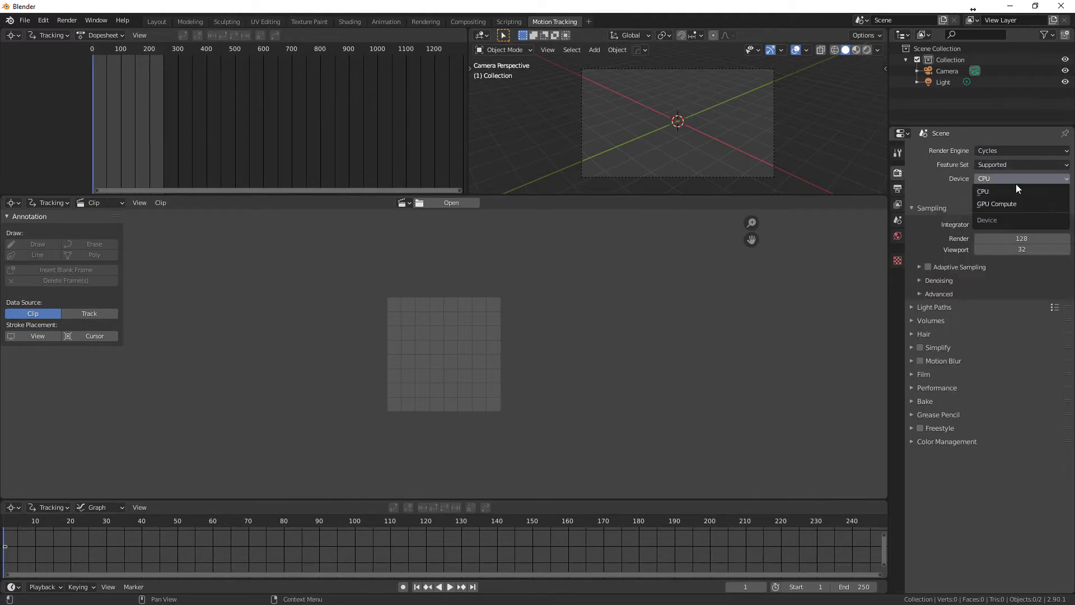
left_click(1007, 206)
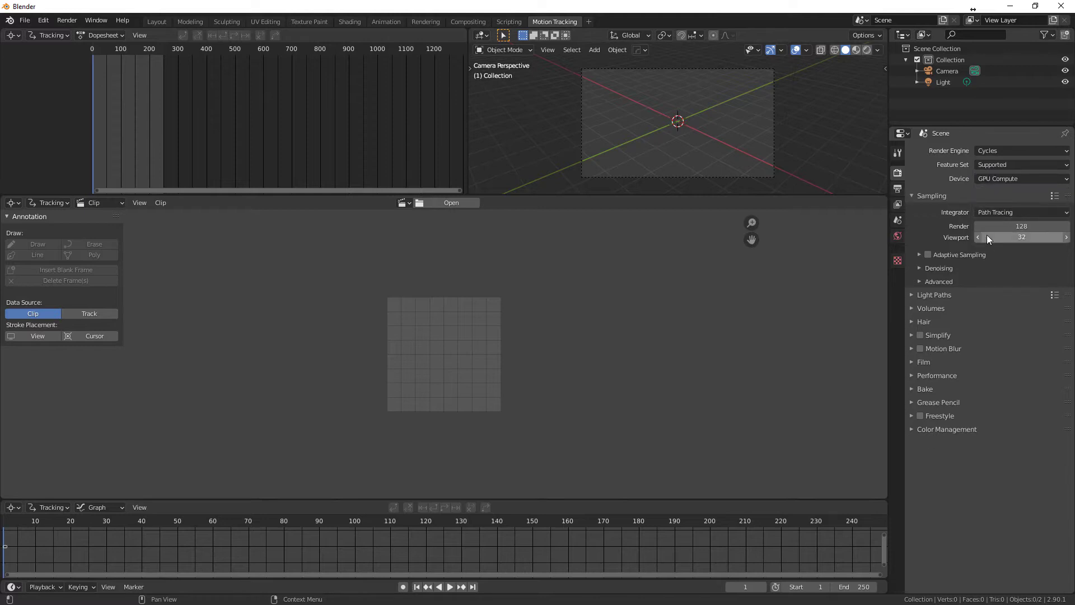
Set the Cycles render samples to 256.
double_click(1002, 226)
type("256")
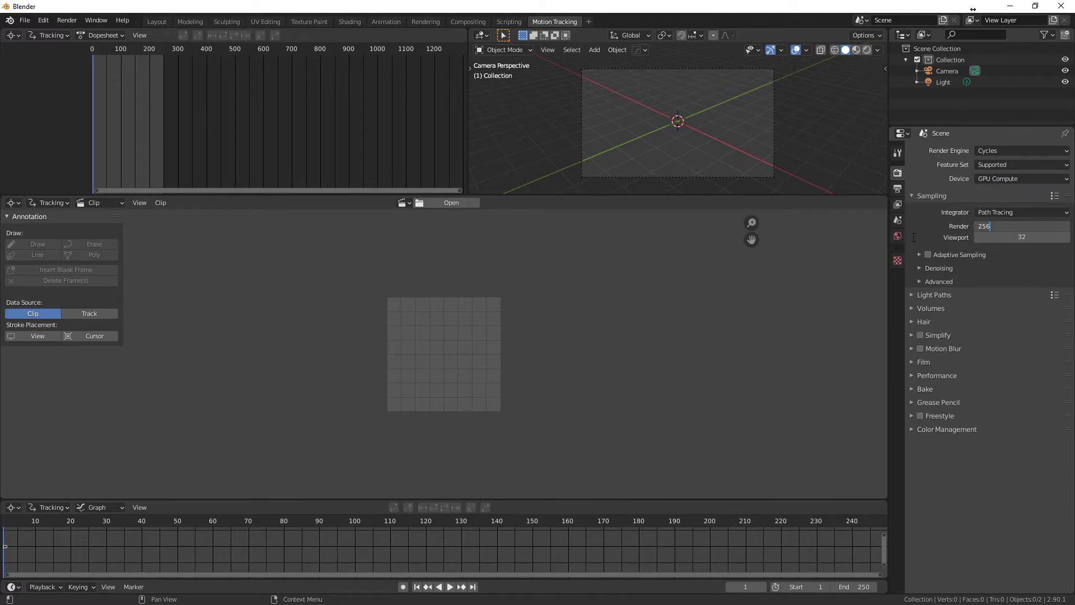
key("Return")
Set the render tile size to 256 px in both X and Y in the performance settings.
left_click(912, 375)
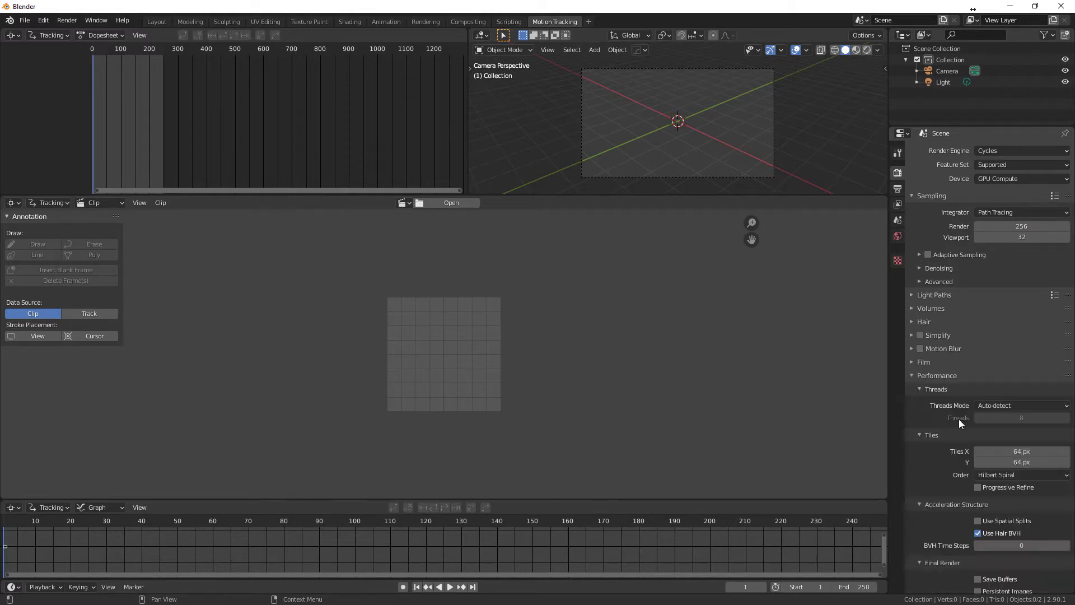
scroll(989, 450, "down", 1)
double_click(1008, 429)
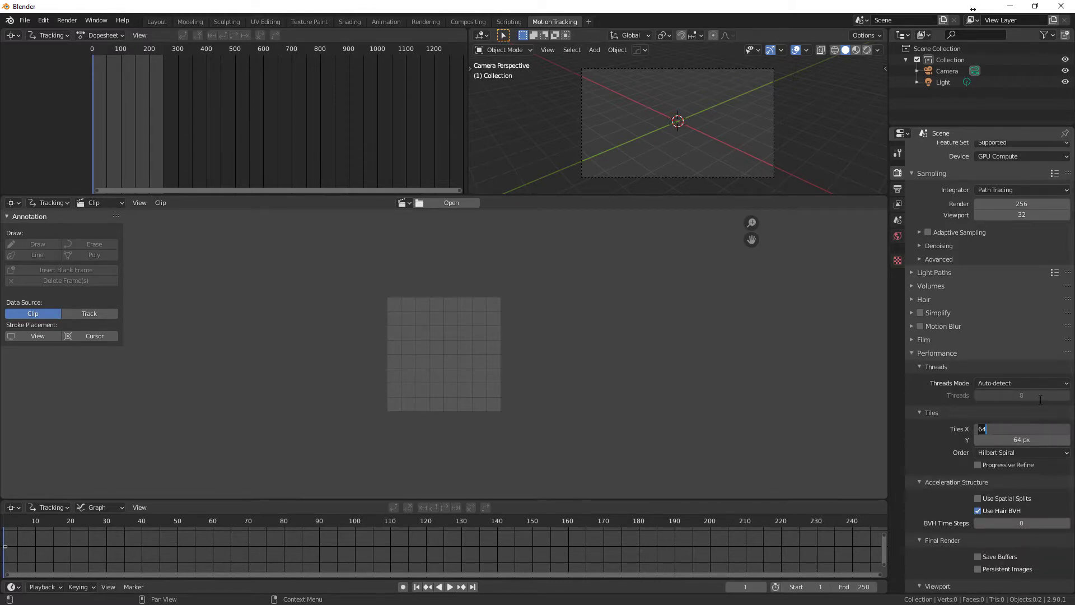
type("256")
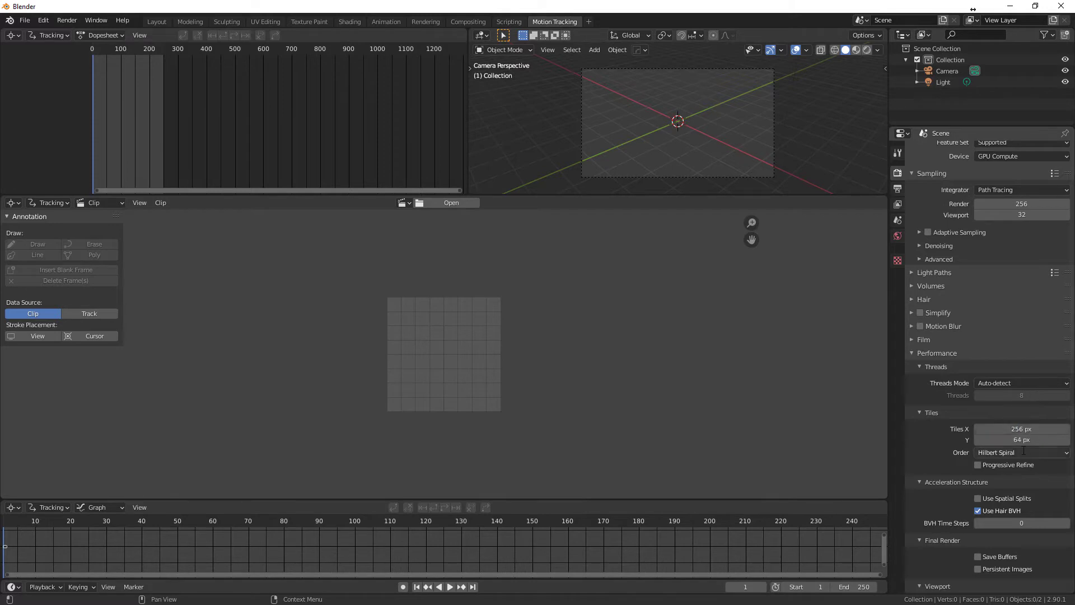
key("Tab")
type("2")
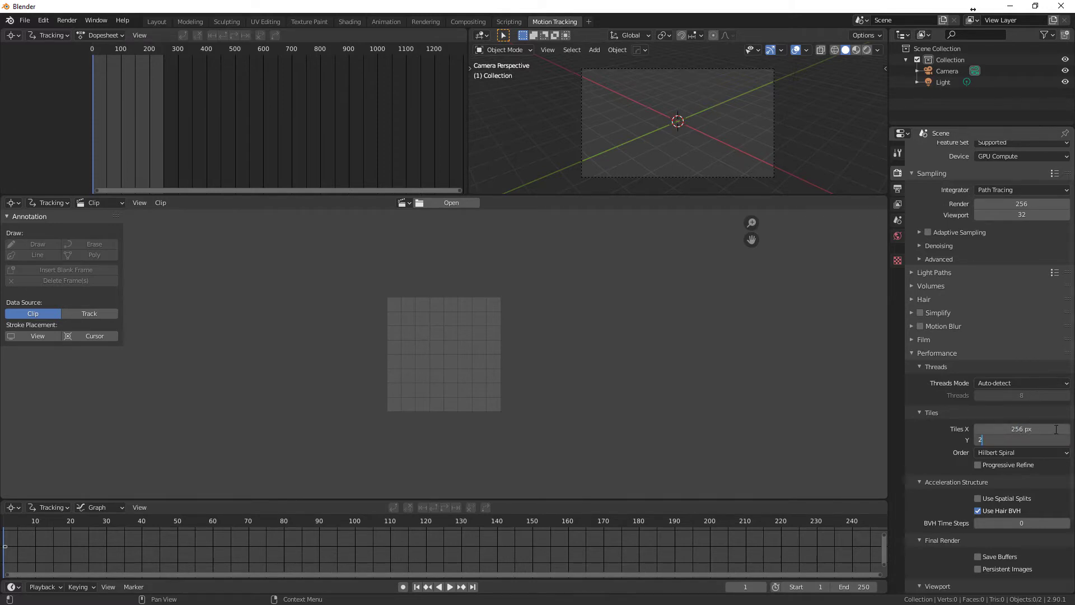
type("56")
key("Return")
Set the color management view transform to Standard.
scroll(915, 435, "down", 5)
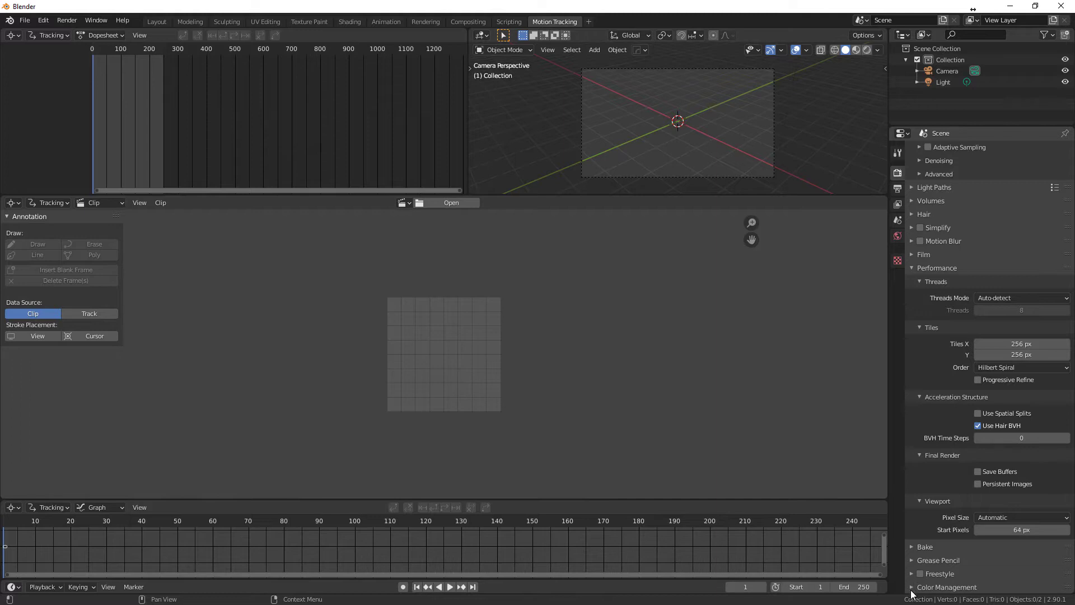
scroll(915, 570, "down", 6)
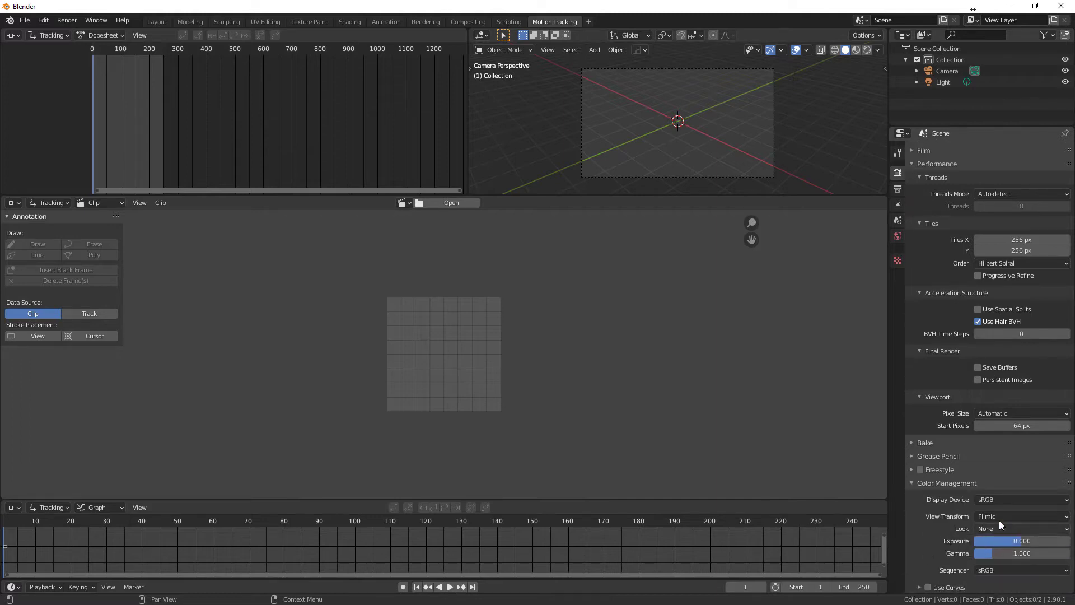
left_click(1021, 515)
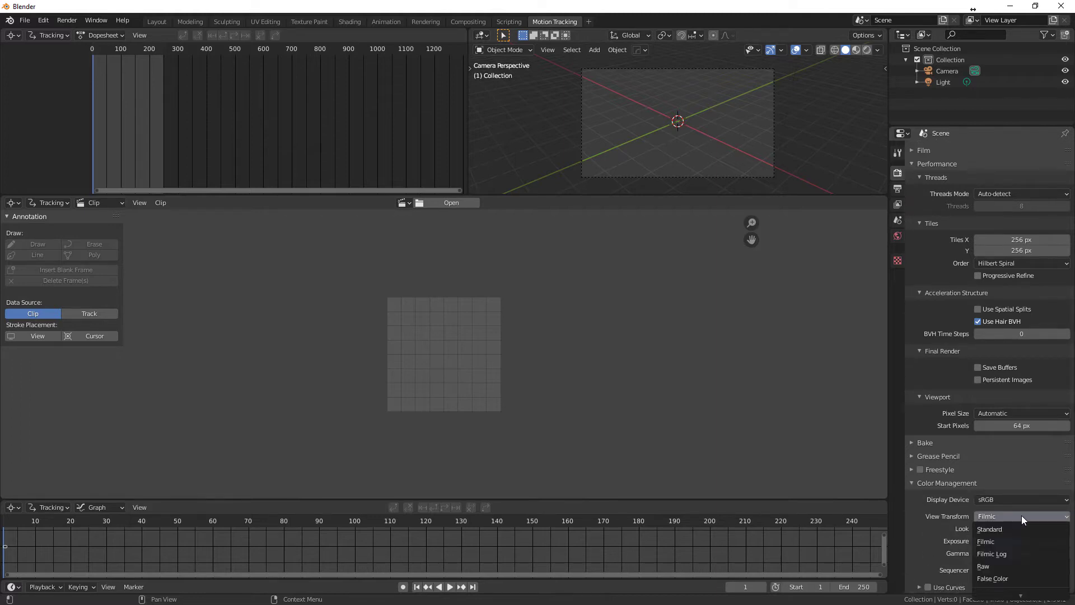
left_click(1022, 529)
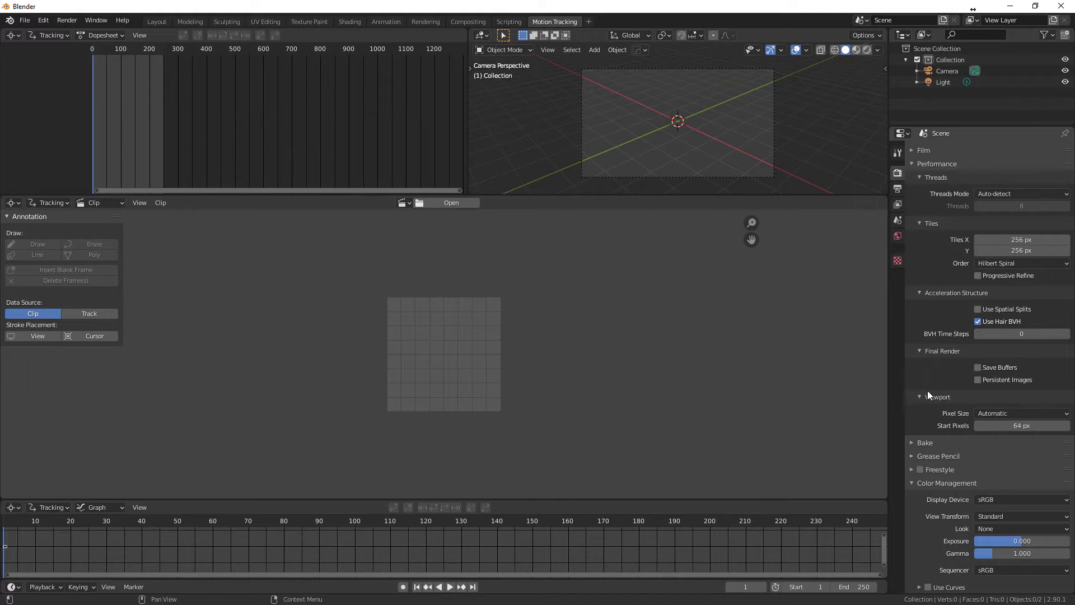
Make the world background transparent in the Film render settings.
scroll(929, 435, "up", 5)
left_click(913, 262)
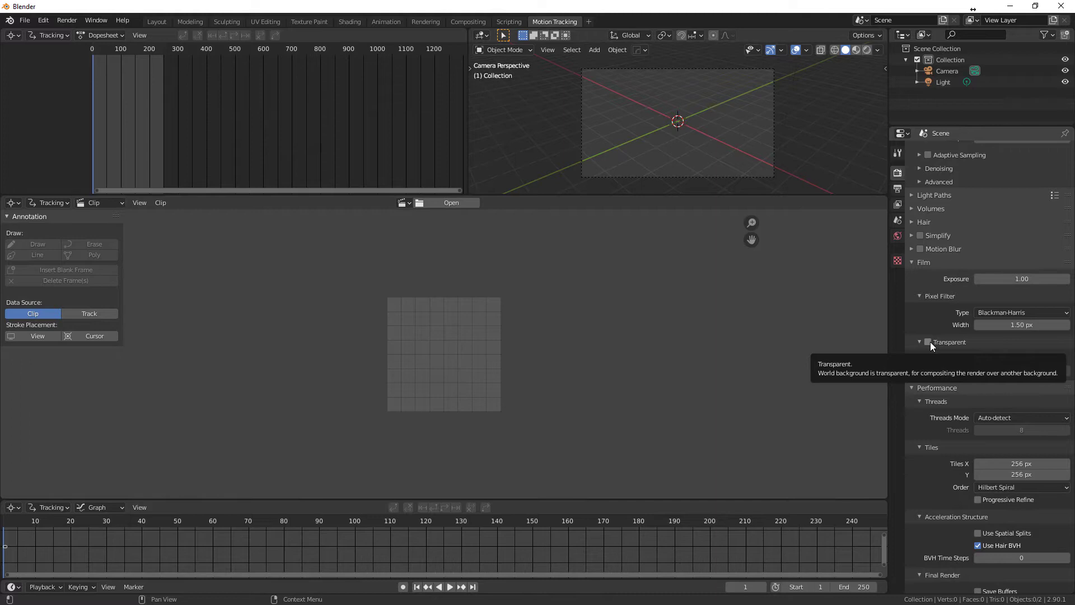
left_click(928, 343)
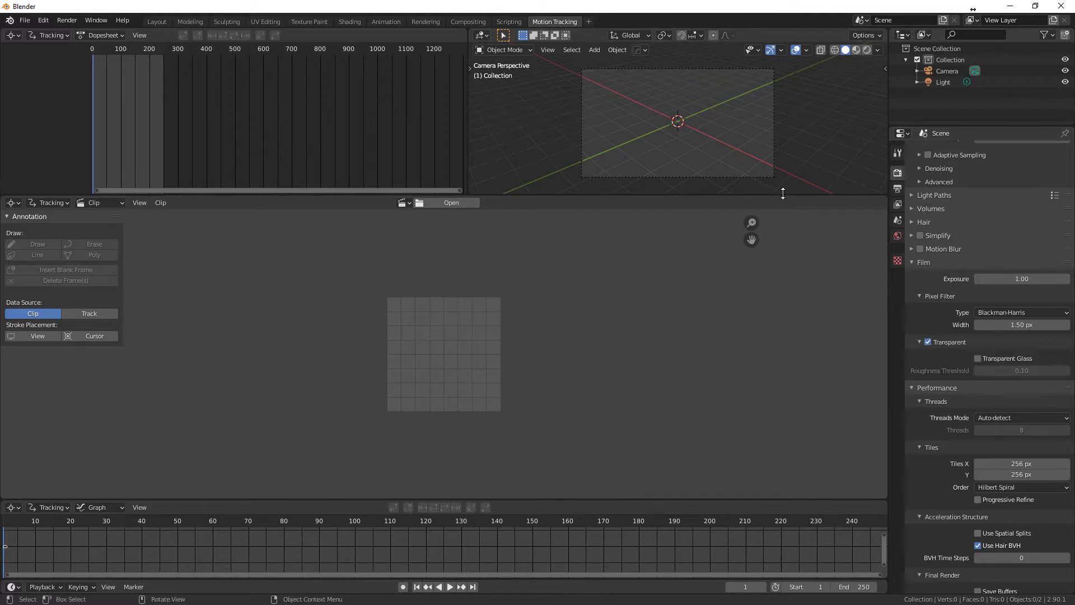
Open the camTrack image sequence starting at camTrack_20005.png as the tracking clip and enlarge the clip area to fit the footage.
left_click(457, 202)
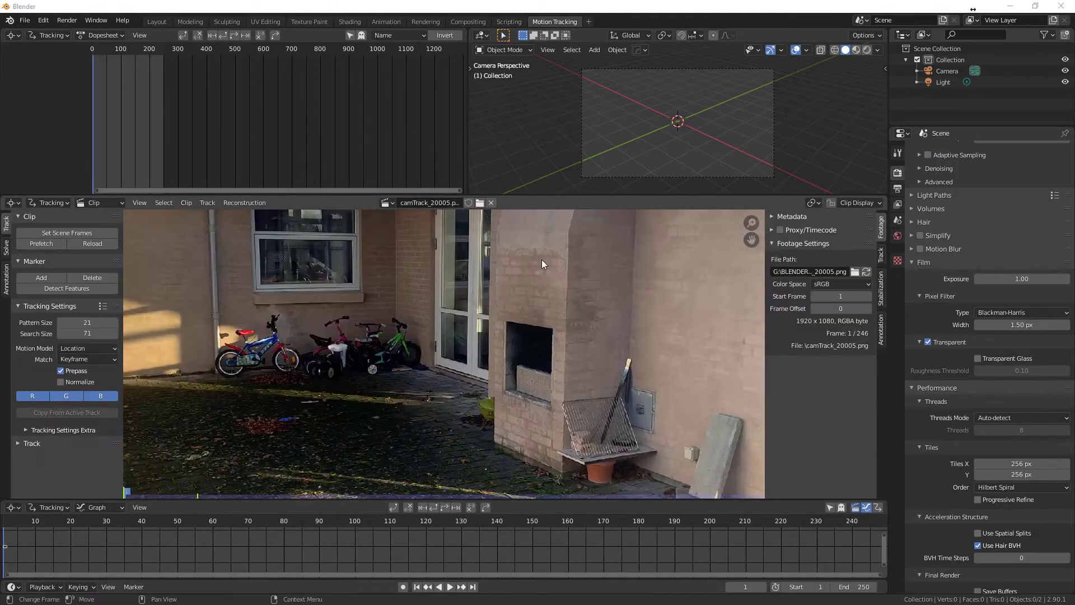
left_click_drag(529, 196, 535, 89)
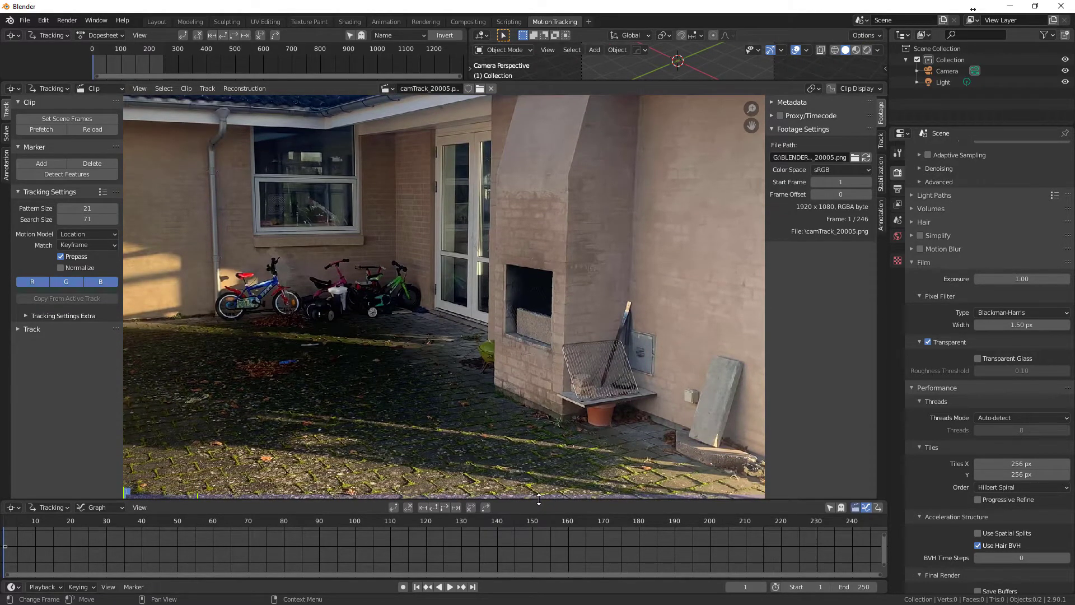
left_click_drag(538, 500, 538, 483)
scroll(489, 353, "down", 2)
scroll(489, 353, "up", 1)
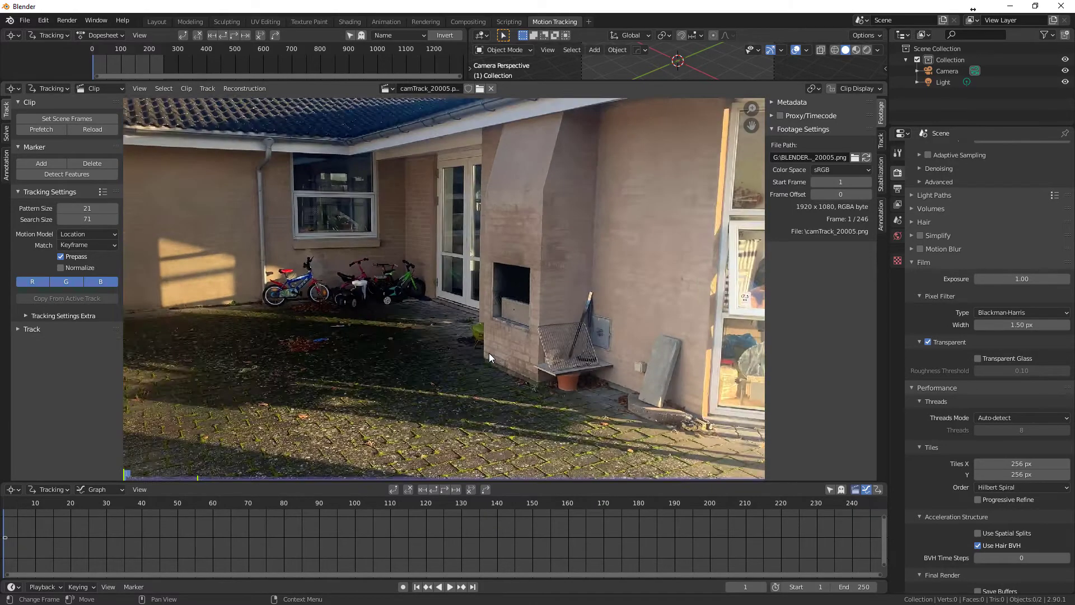
scroll(489, 353, "down", 1)
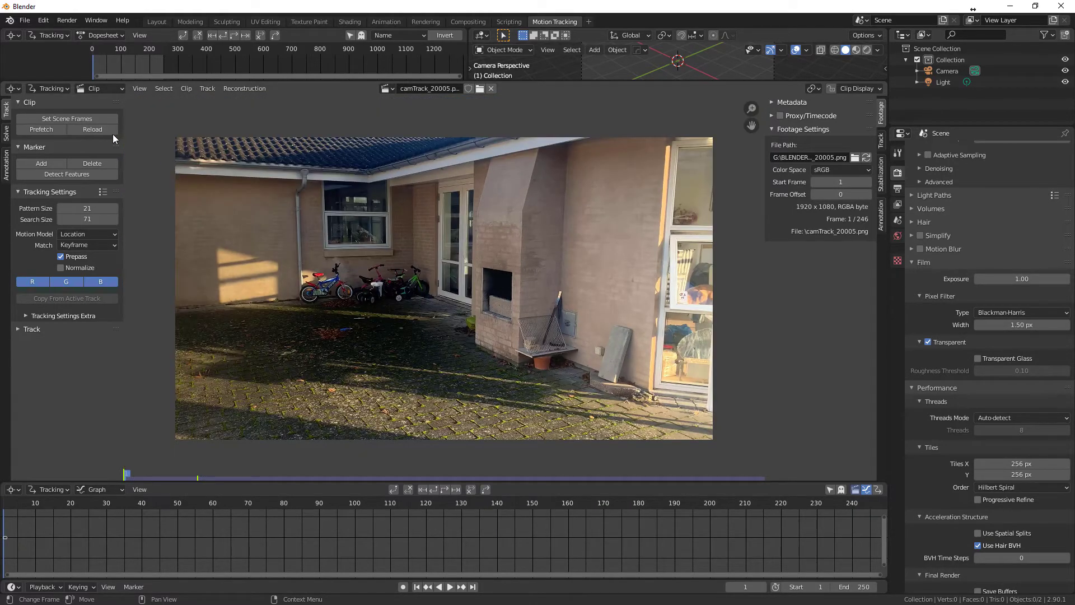
Match the scene frame range to the clip's length and prefetch the clip's frames into memory.
left_click(897, 189)
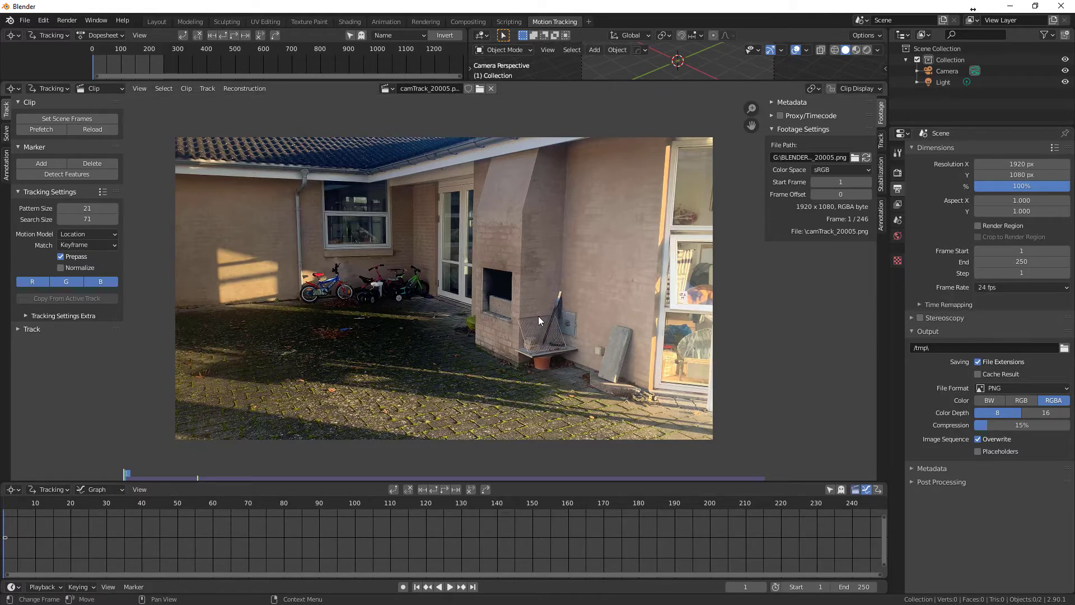
left_click(76, 118)
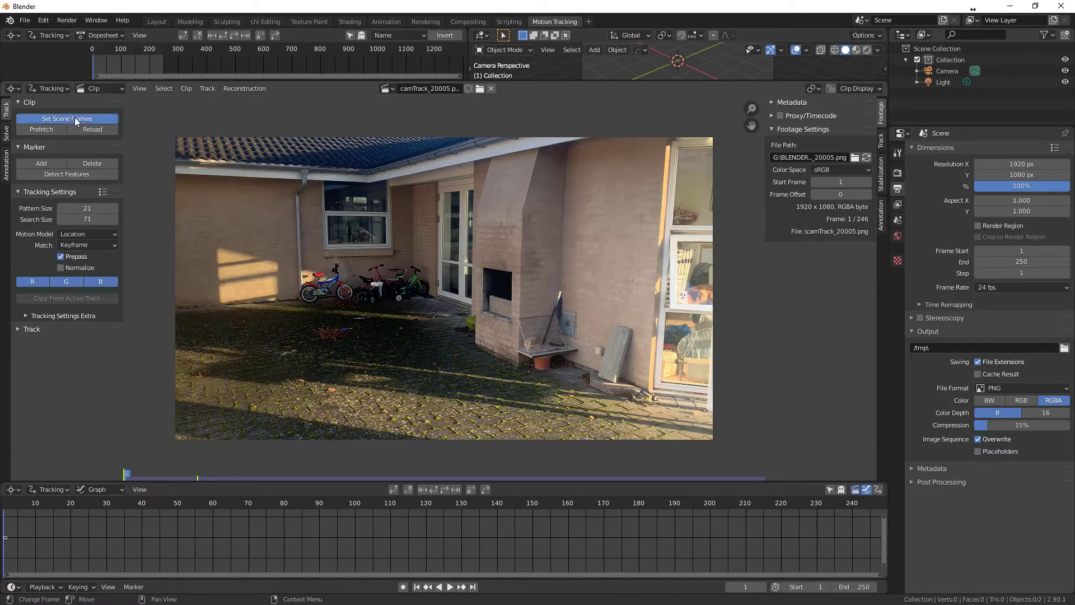
left_click(43, 130)
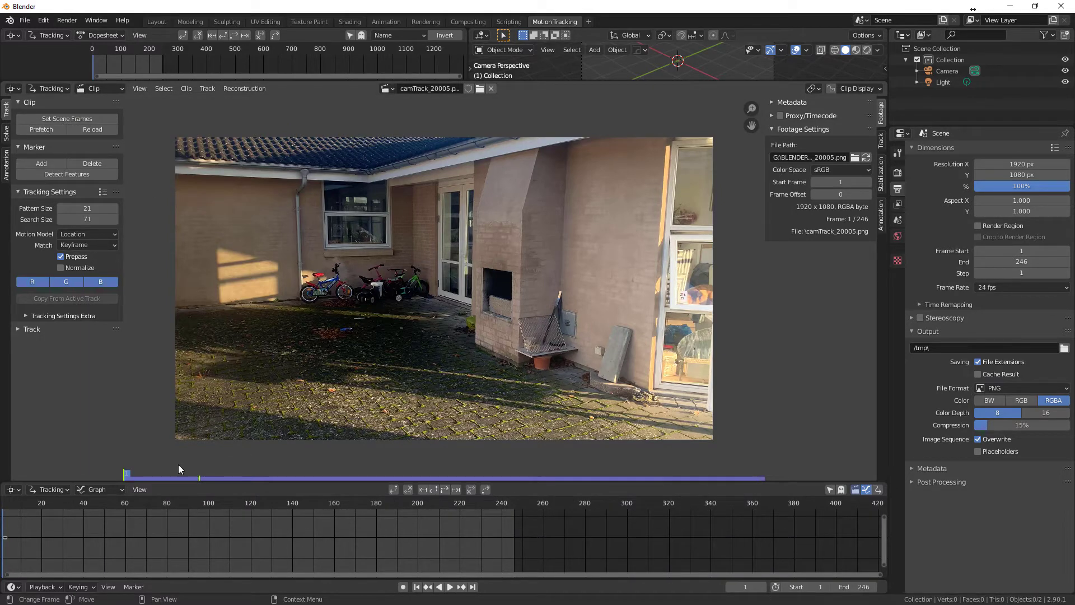
Detect trackable features automatically on the first frame of the clip and inspect the placed markers.
mouse_move(128, 476)
left_mouse_down()
mouse_move(436, 470)
mouse_move(121, 475)
left_mouse_up()
left_click(69, 174)
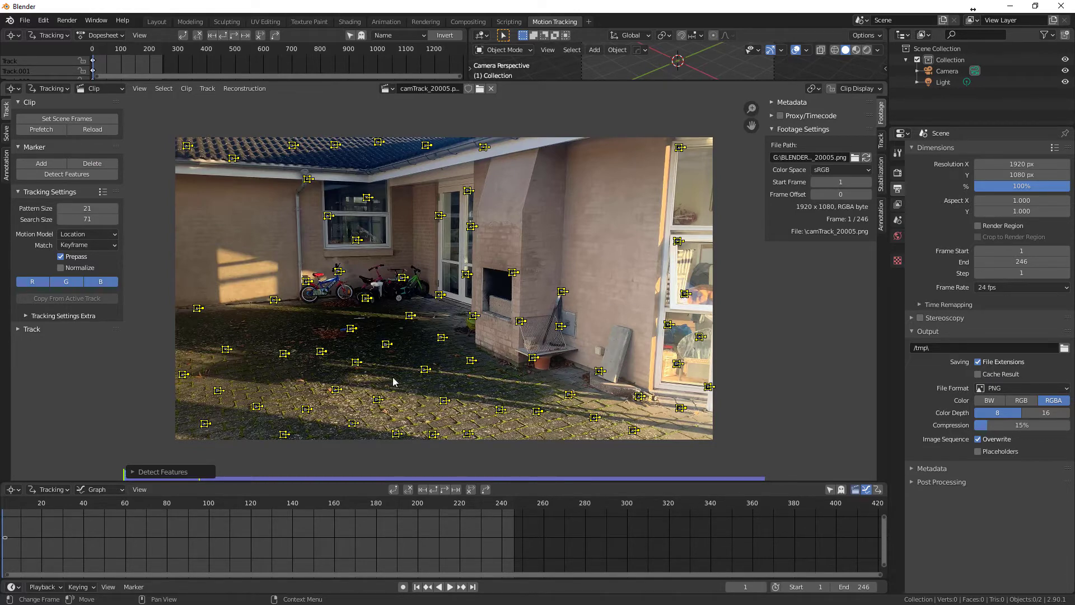
scroll(345, 387, "up", 4)
scroll(345, 387, "down", 5)
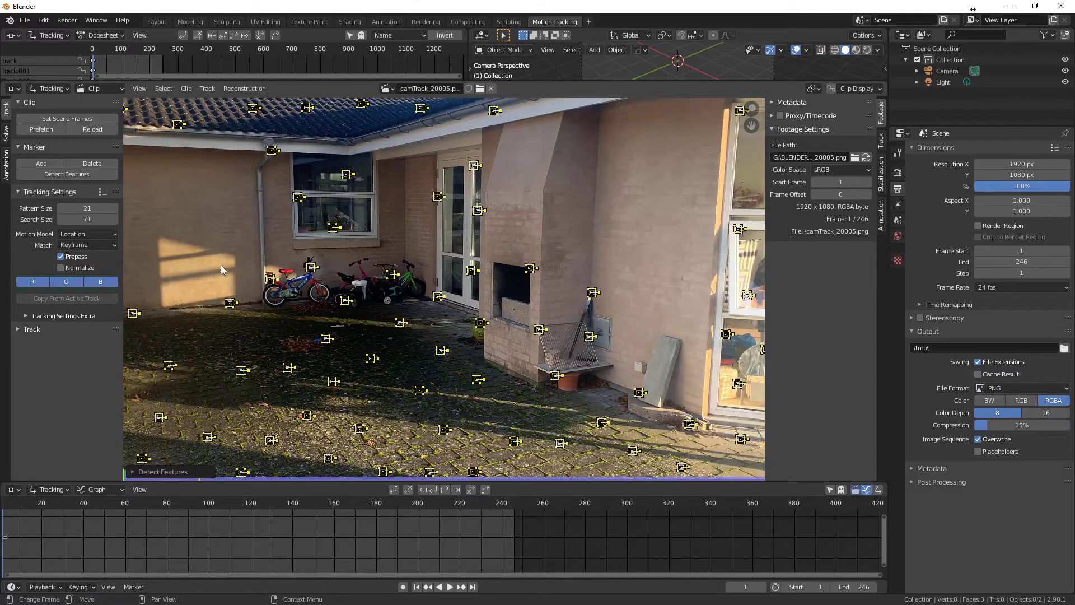
key("Home")
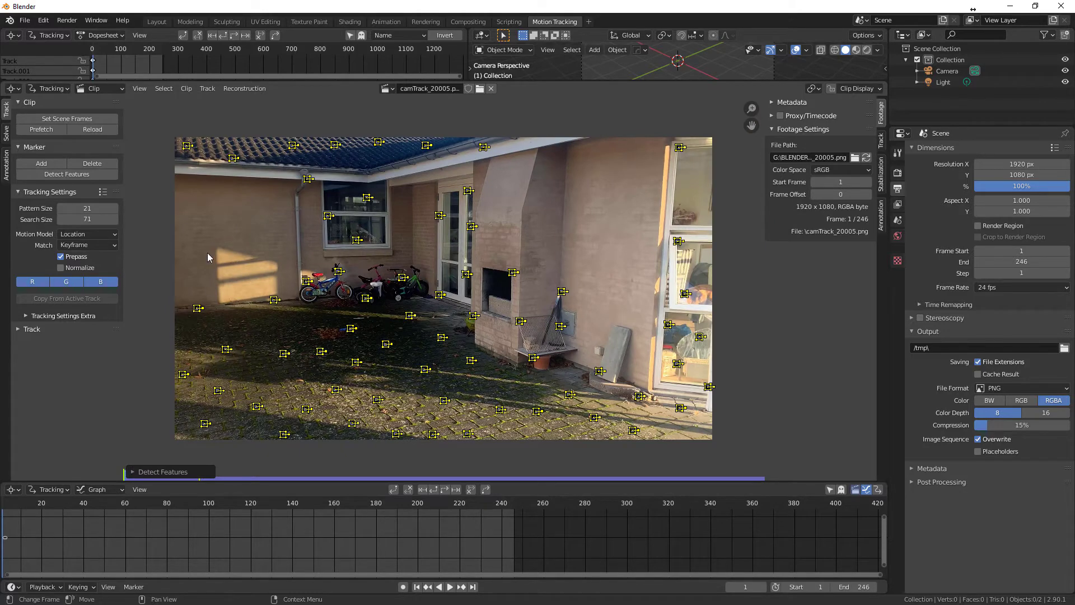
Select all automatically detected tracks and delete them.
key("alt+a")
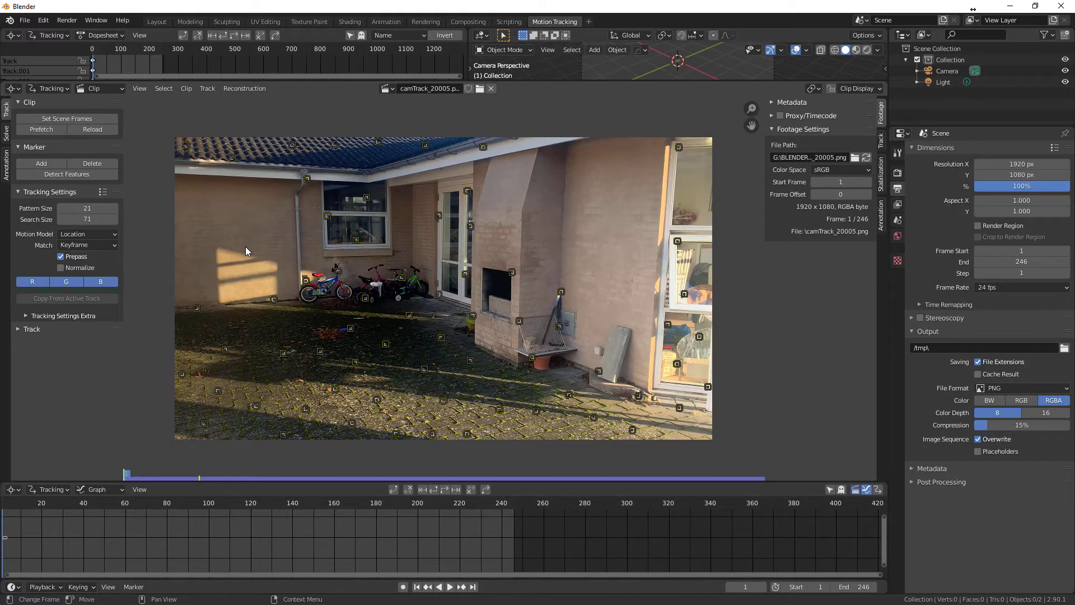
key("a")
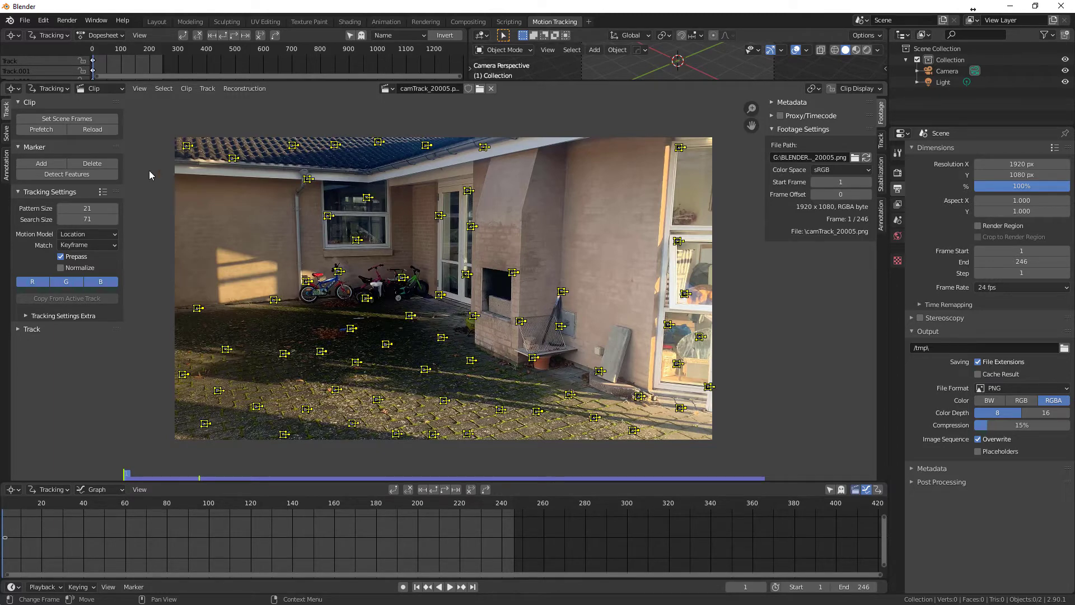
left_click(89, 163)
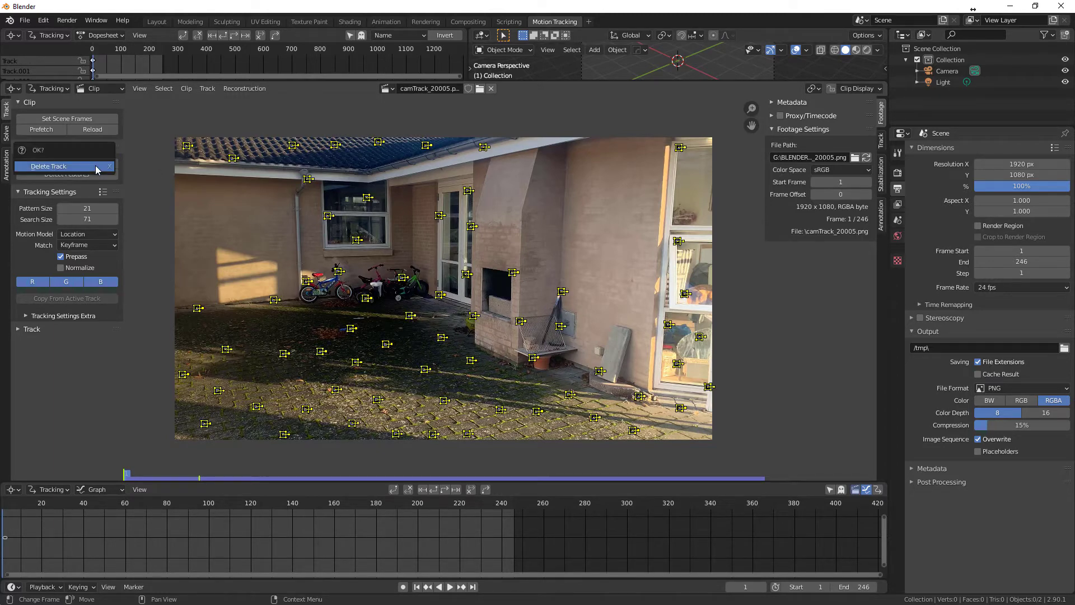
left_click(74, 163)
left_click(73, 165)
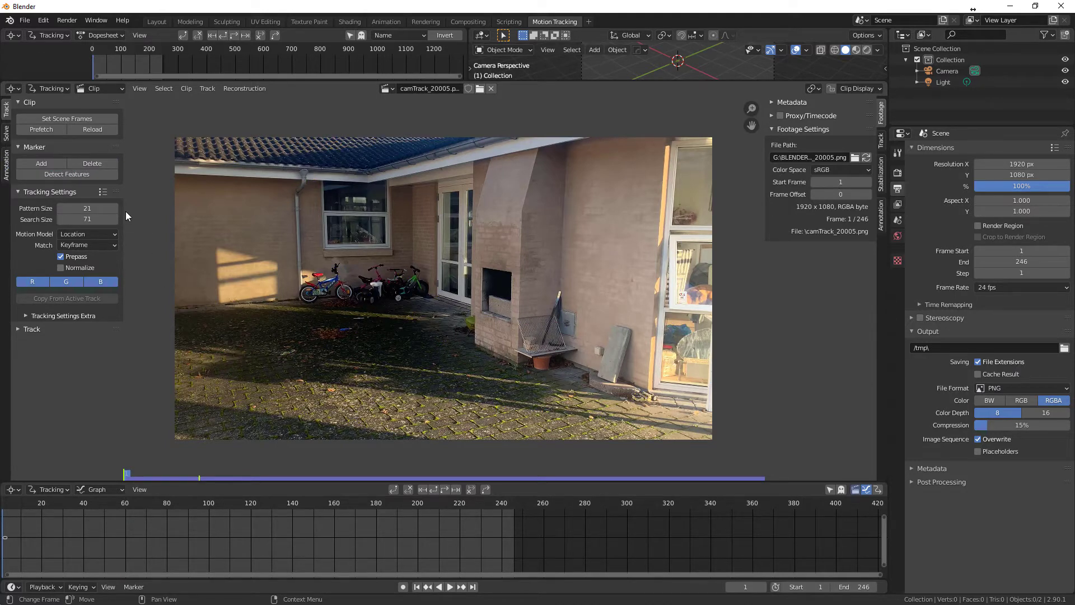
Set the default tracking pattern size to 30 and the search size to 80.
left_click(83, 210)
type("30")
key("Return")
left_click(84, 217)
type("80")
key("Return")
Add a tracking marker on the small blue object beside the leaf pile on the ground.
scroll(364, 344, "up", 6)
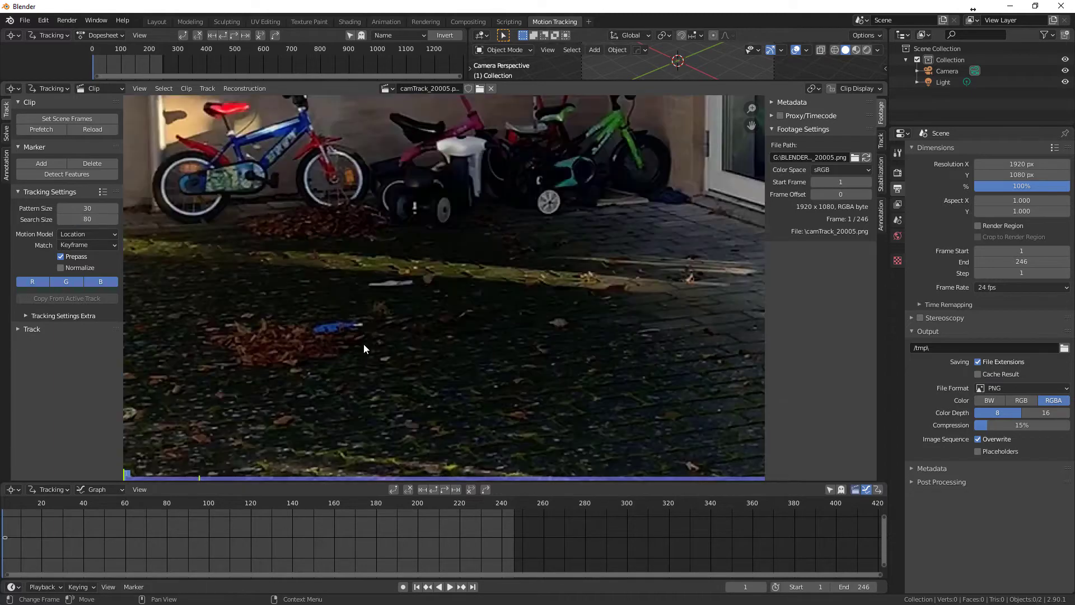
left_click(332, 325, "ctrl")
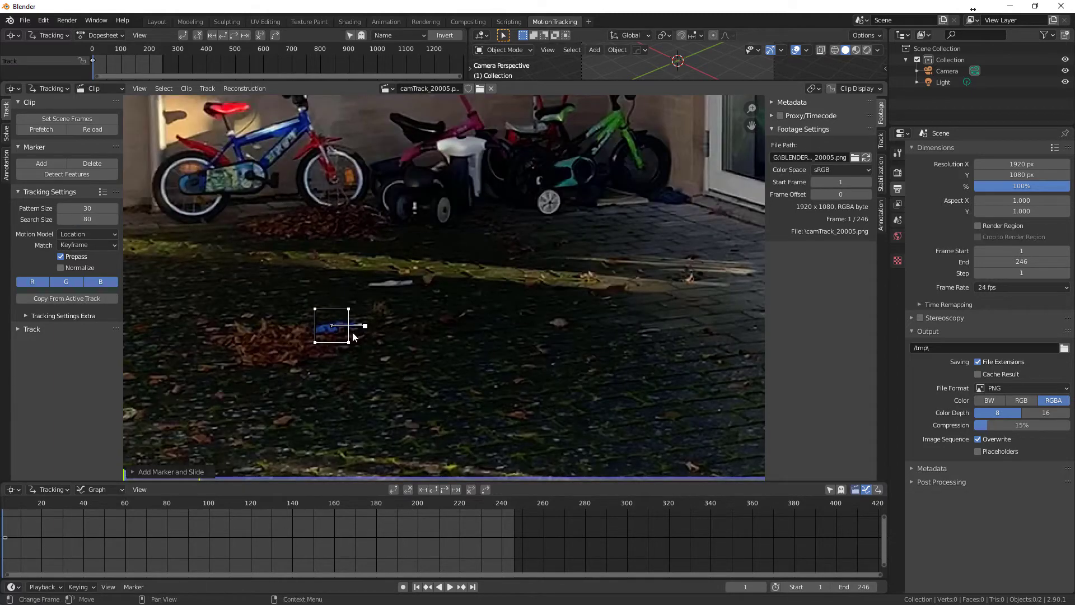
scroll(330, 358, "up", 2)
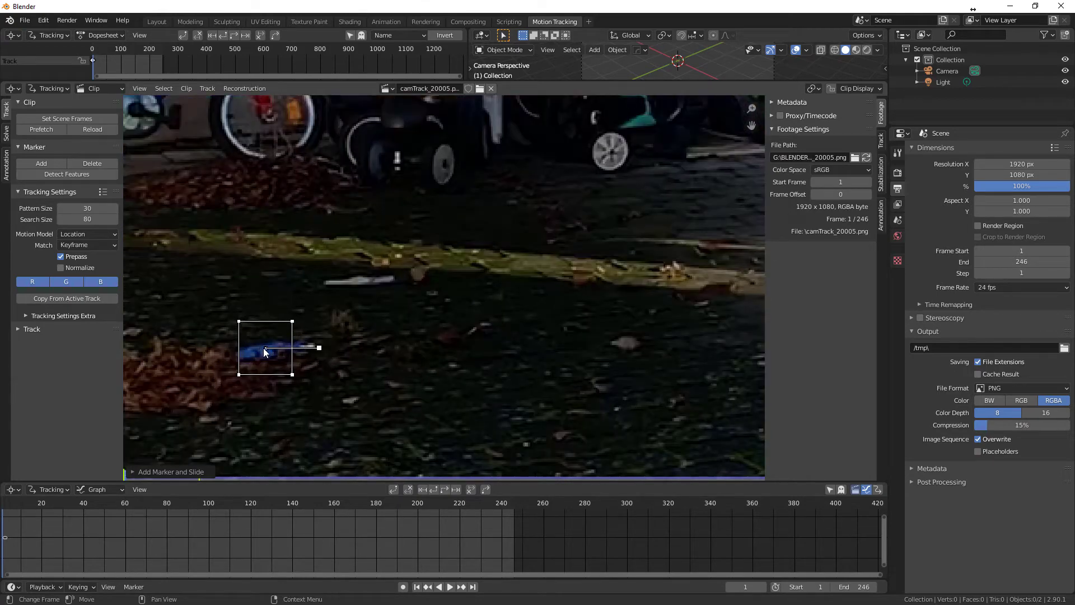
left_click(264, 348)
scroll(263, 349, "up", 1)
scroll(222, 376, "down", 1)
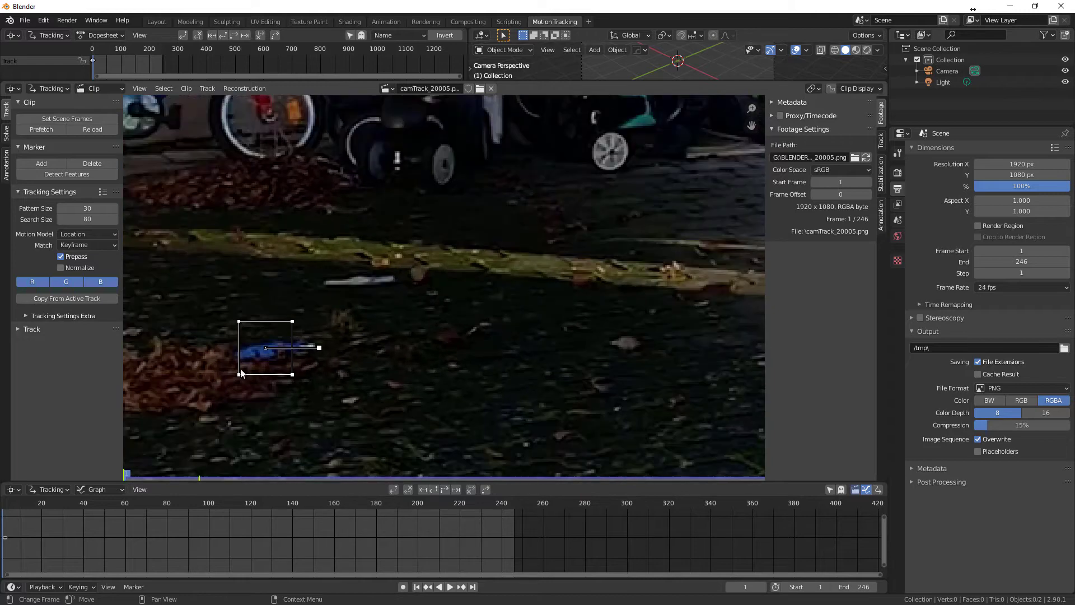
Scale up the marker on the blue object and nudge its search area, checking it in the track preview.
left_click(881, 139)
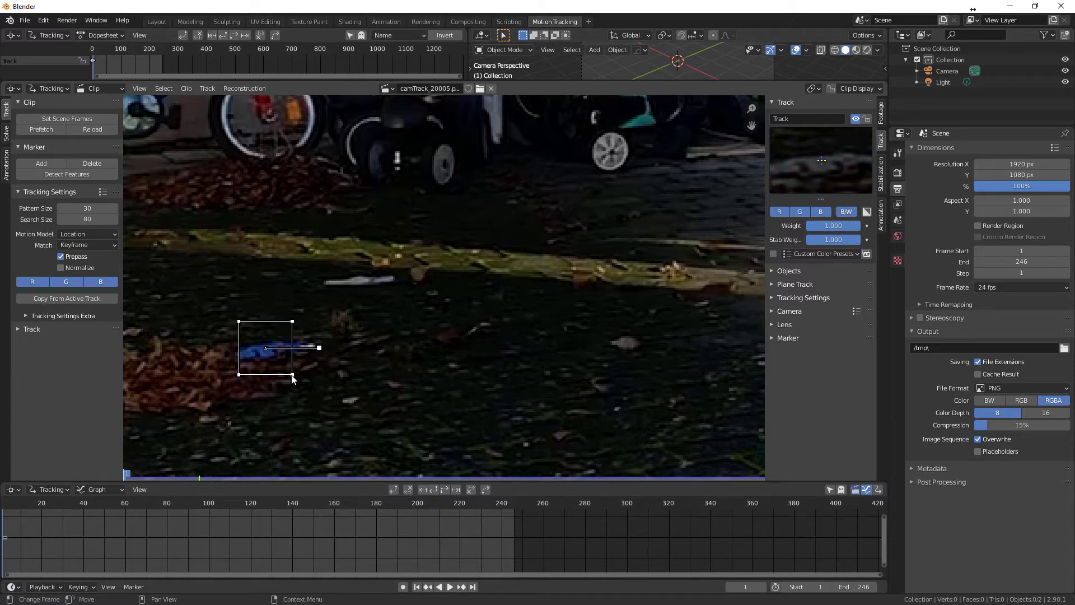
key("s")
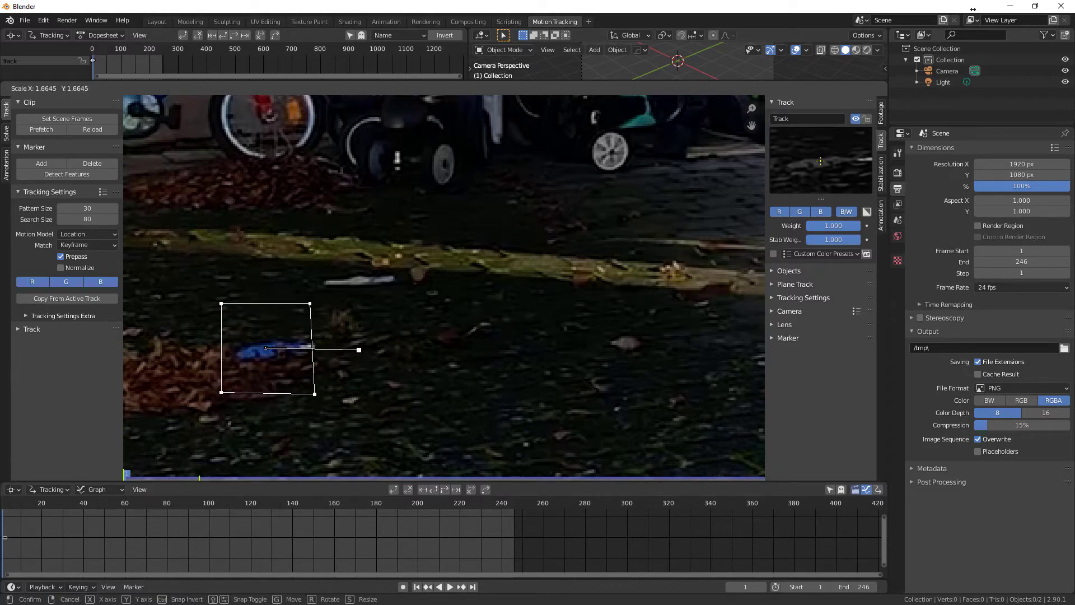
left_click(218, 363)
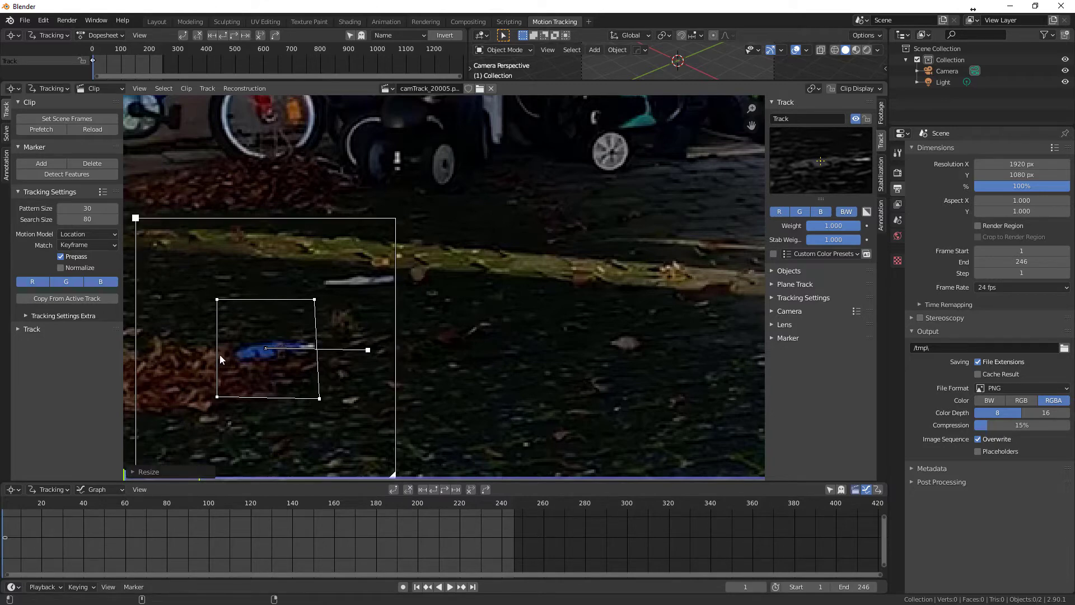
scroll(243, 345, "down", 2)
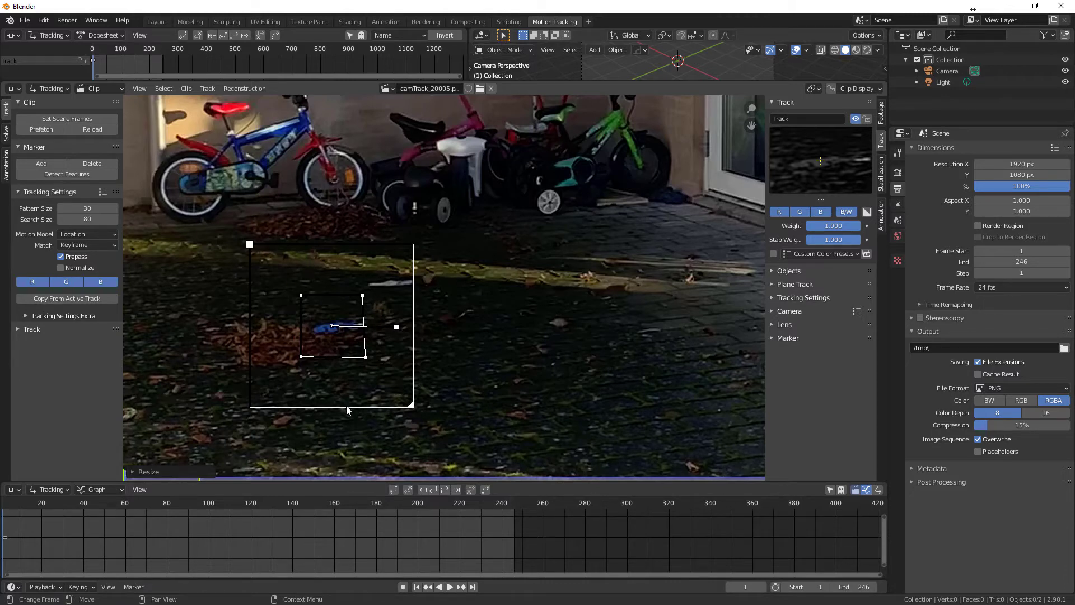
mouse_move(250, 245)
left_mouse_down()
mouse_move(242, 236)
mouse_move(247, 243)
left_mouse_up()
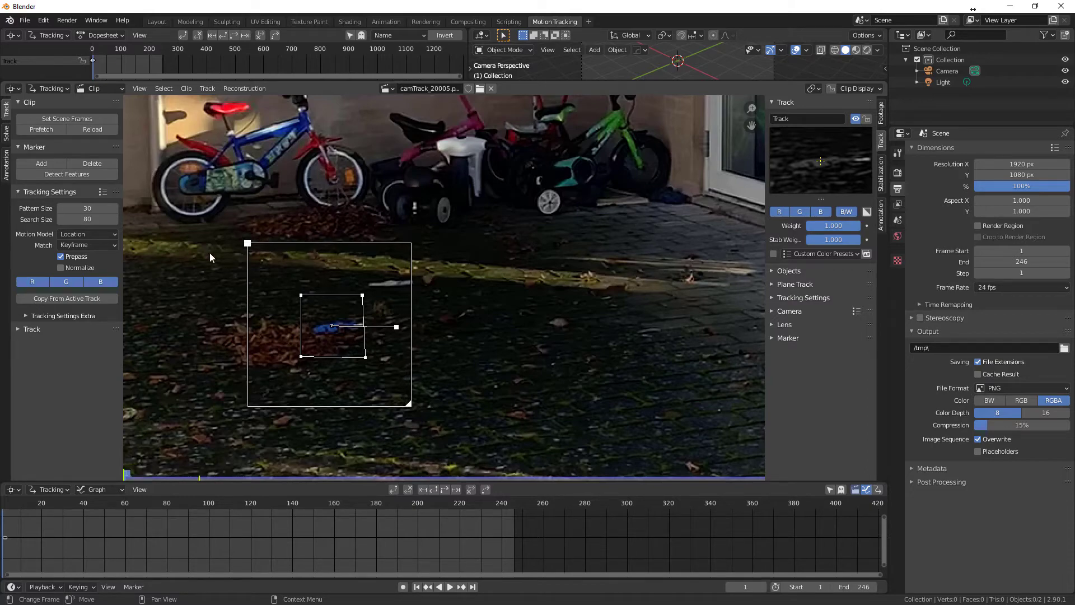
Lock the track on the blue object.
key("Home")
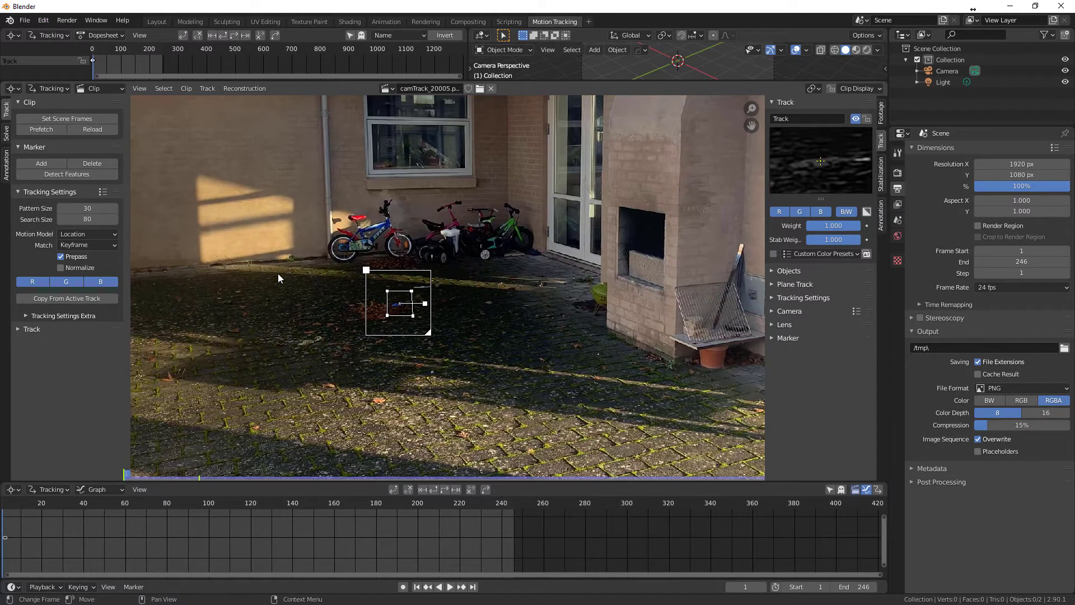
scroll(278, 273, "up", 6)
key("ctrl+l")
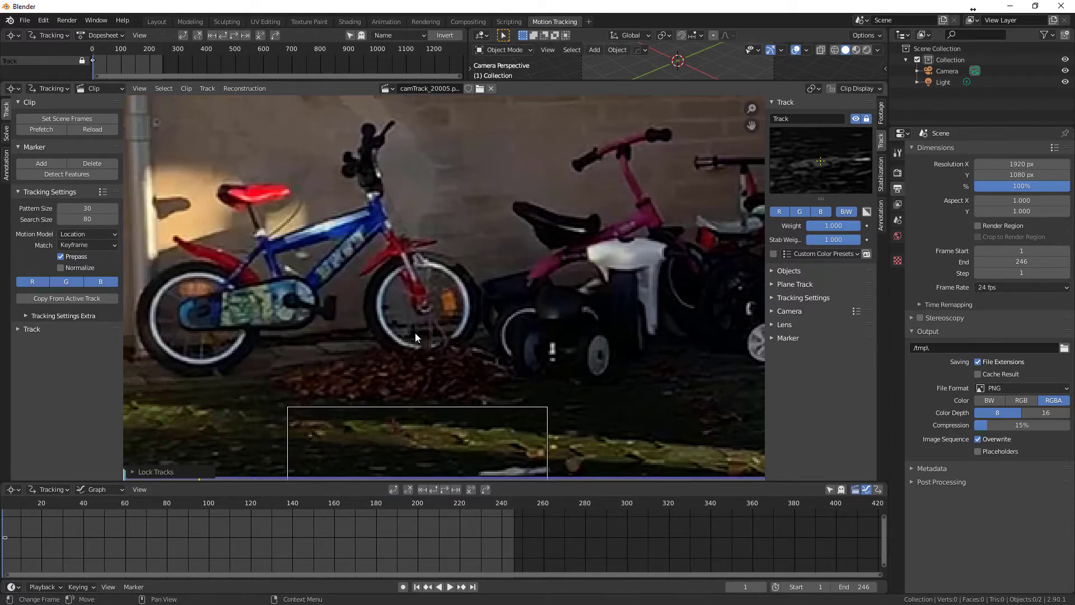
scroll(415, 333, "down", 2)
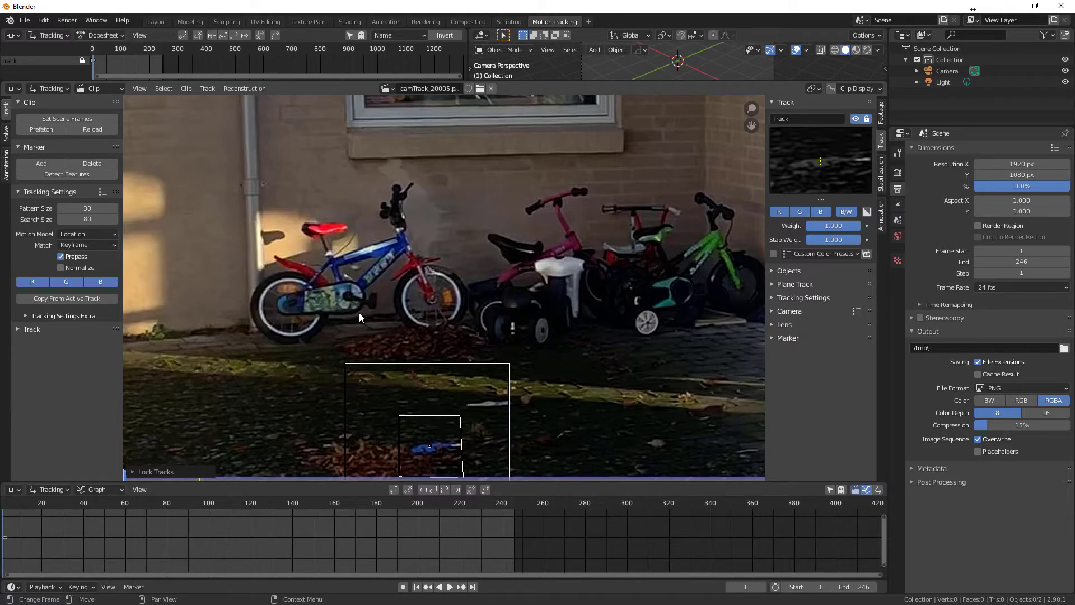
Set the tracking motion model to Affine and enable Normalize.
left_click(112, 233)
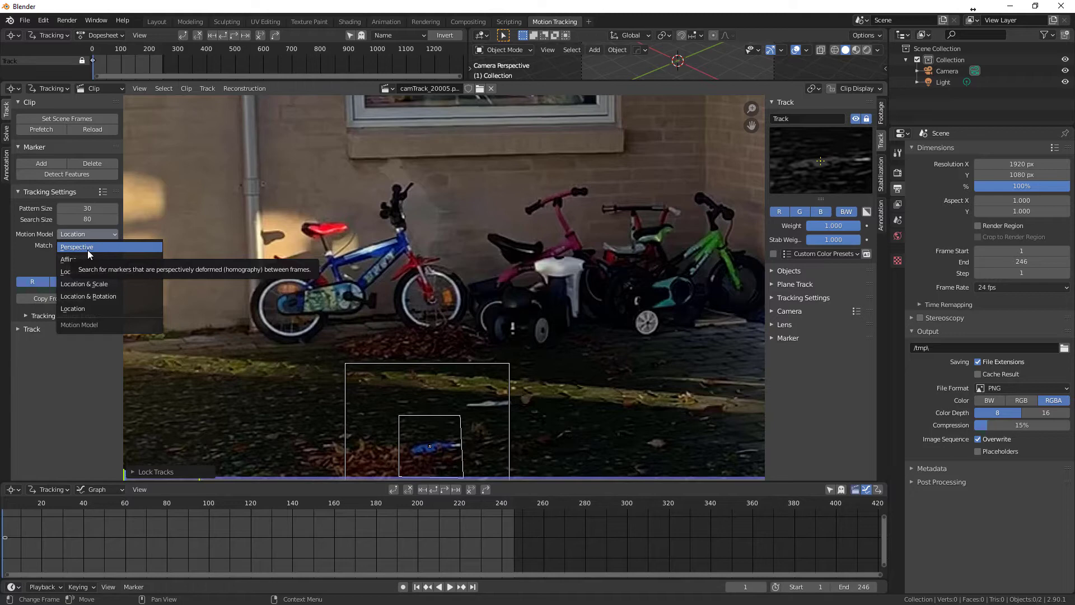
left_click(72, 235)
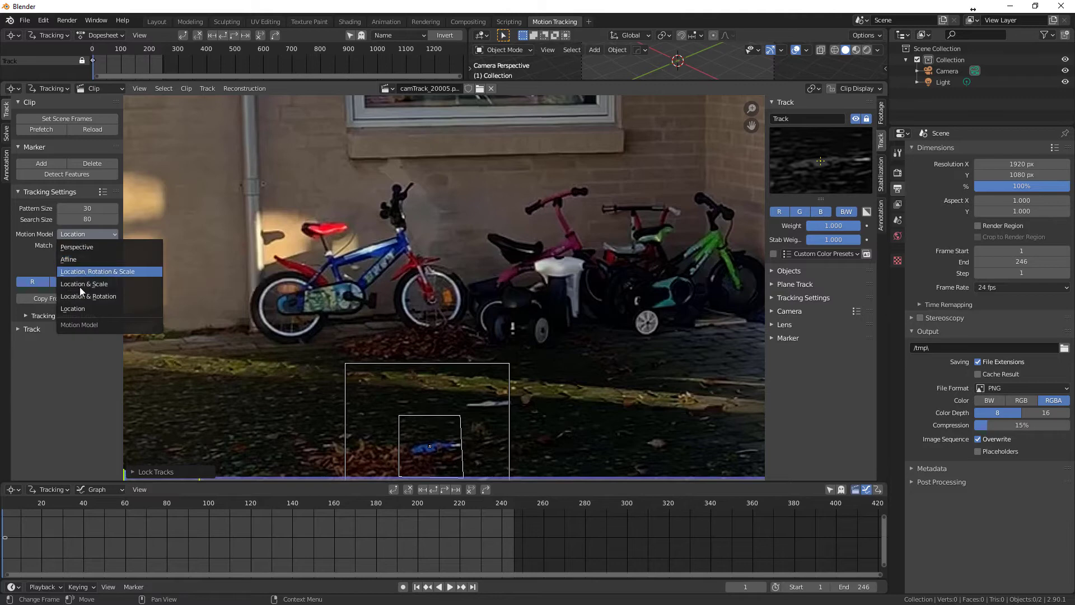
left_click(76, 259)
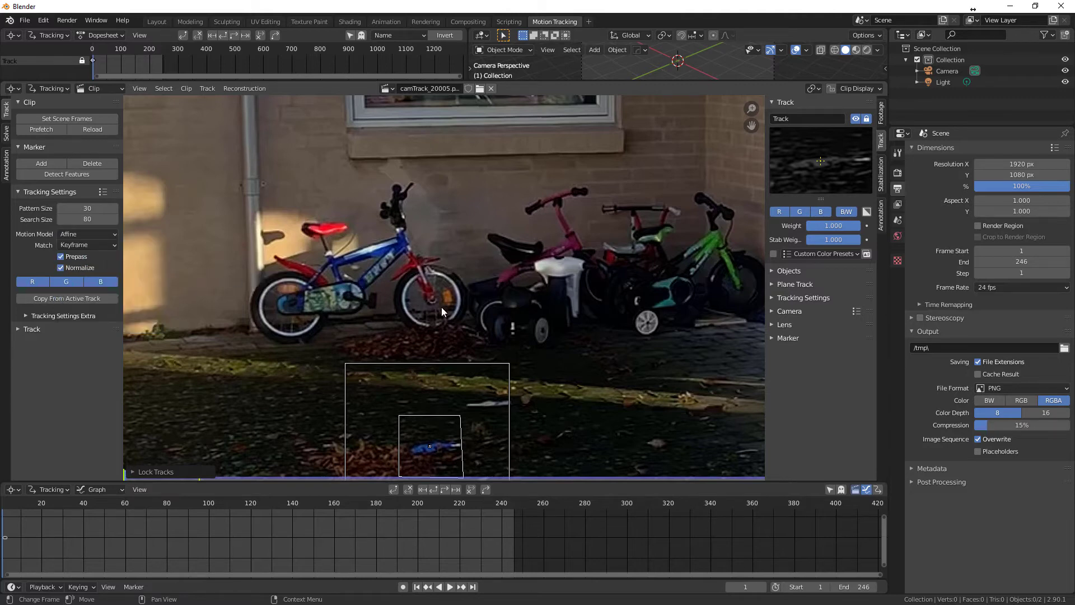
Add a second tracking marker on the orange reflector in the blue bike's front wheel.
scroll(539, 341, "down", 5)
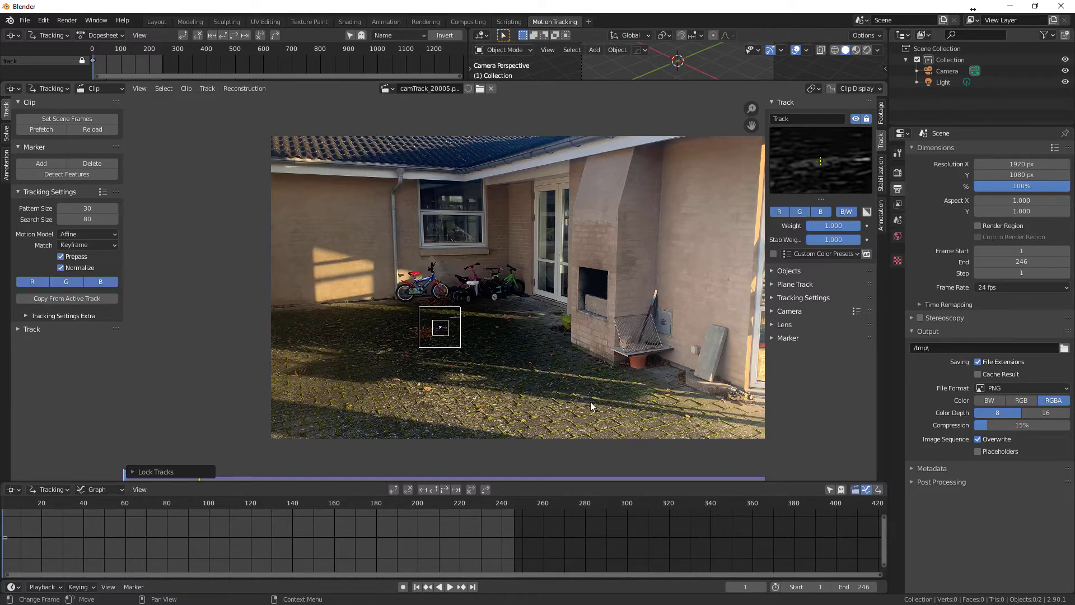
scroll(452, 372, "up", 2)
scroll(451, 374, "up", 6)
left_click(465, 360, "ctrl")
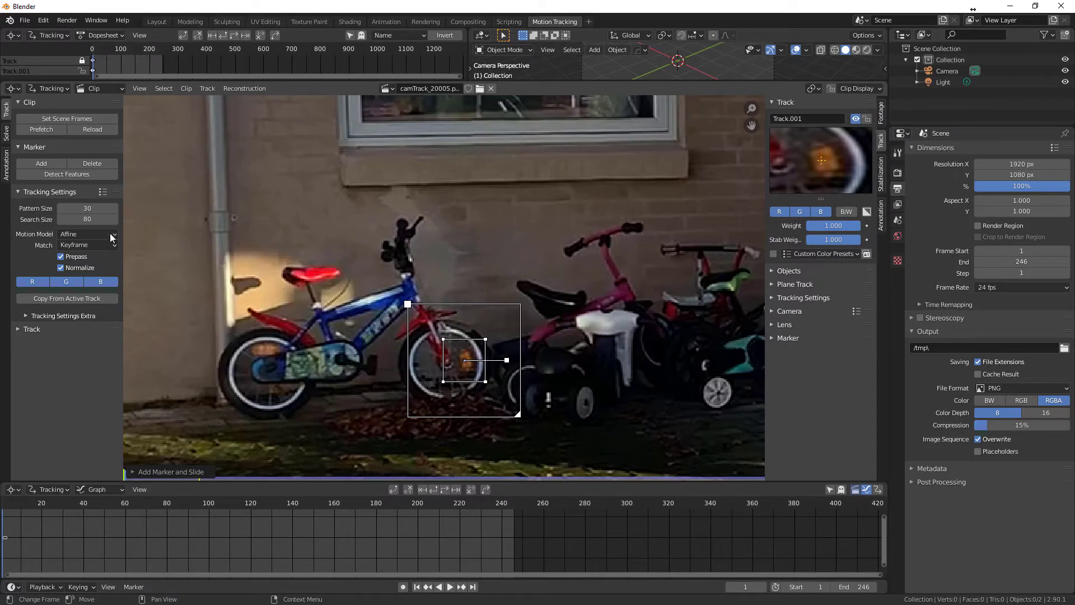
Tighten the reflector marker's pattern area by its corner and copy the tracking settings from this active track.
left_click_drag(443, 339, 446, 343)
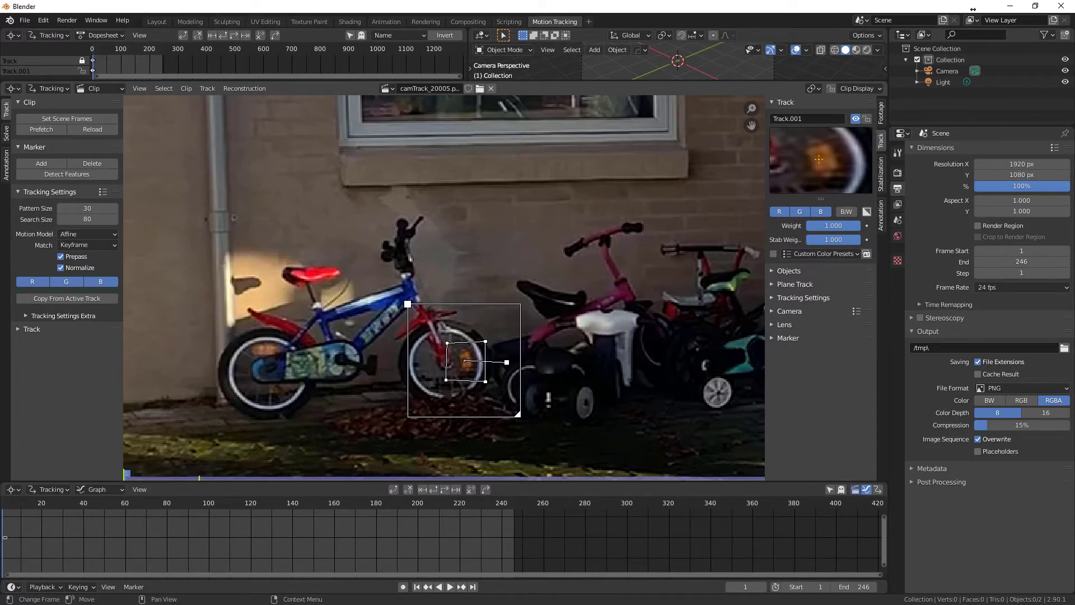
scroll(448, 347, "down", 3)
left_click(91, 297)
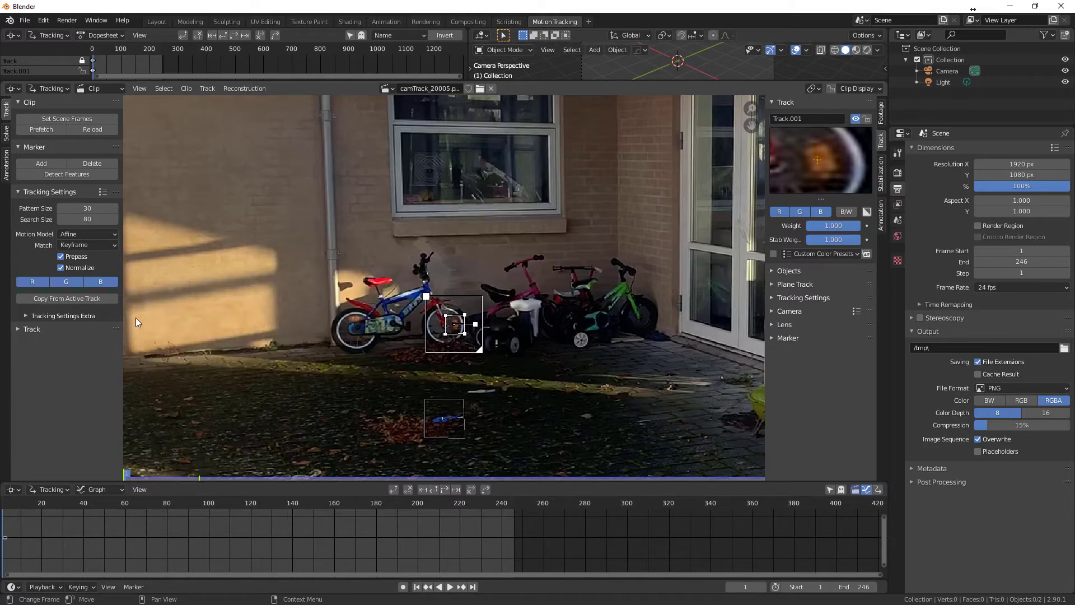
Track the front wheel reflector marker forward through the whole clip and check it at frame 226.
left_click(17, 331)
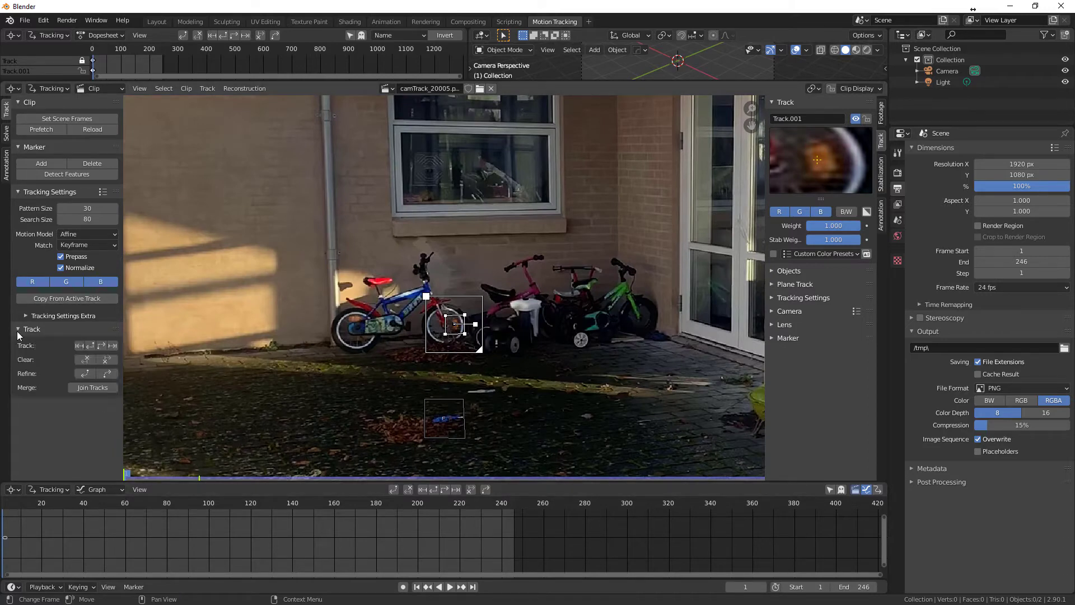
left_click(115, 344)
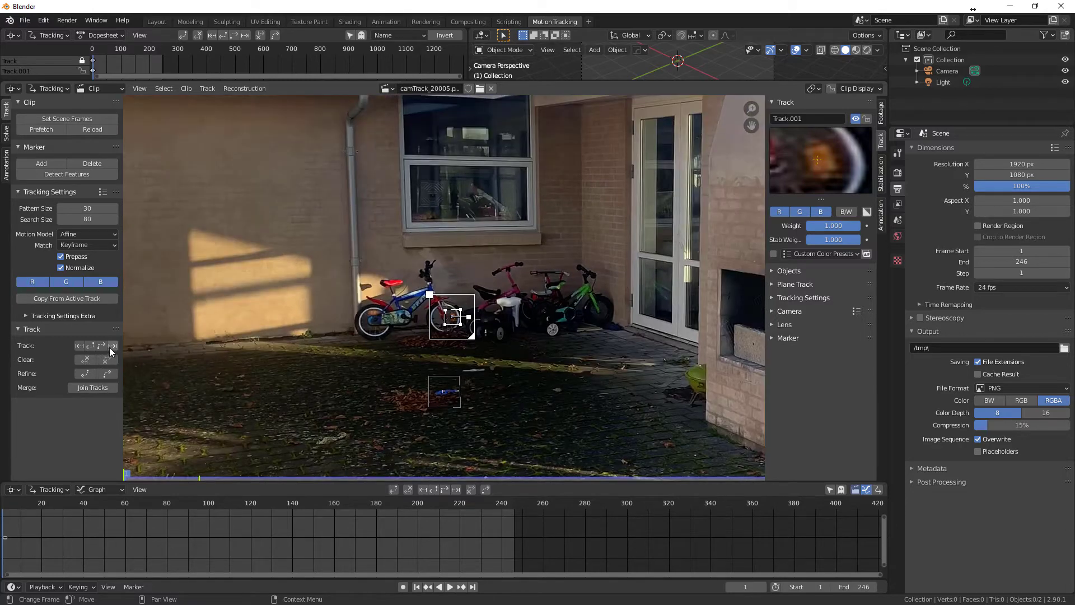
left_click(101, 346)
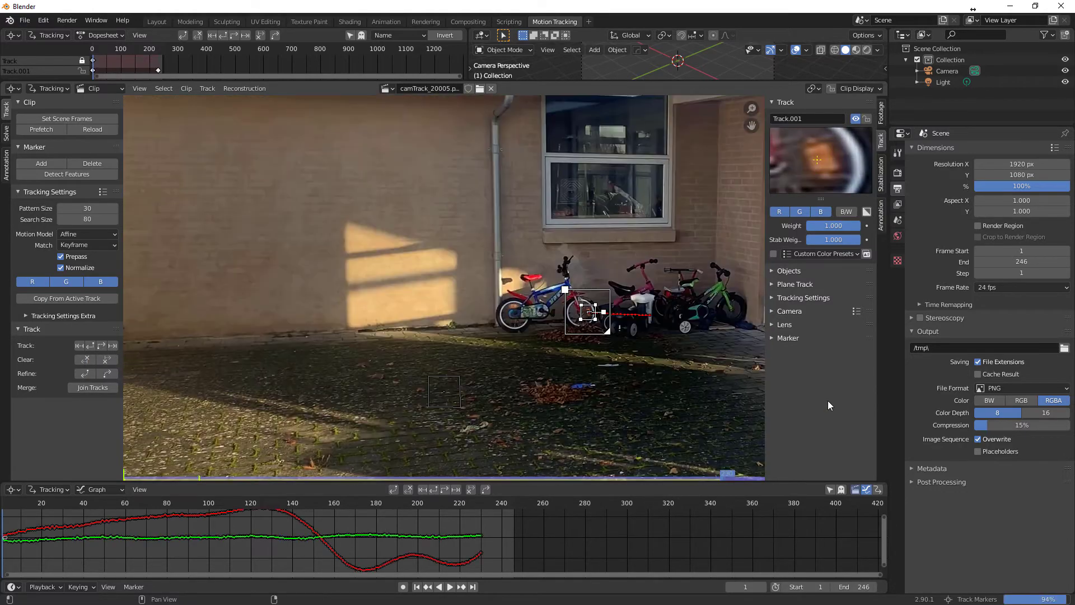
left_click_drag(761, 472, 717, 472)
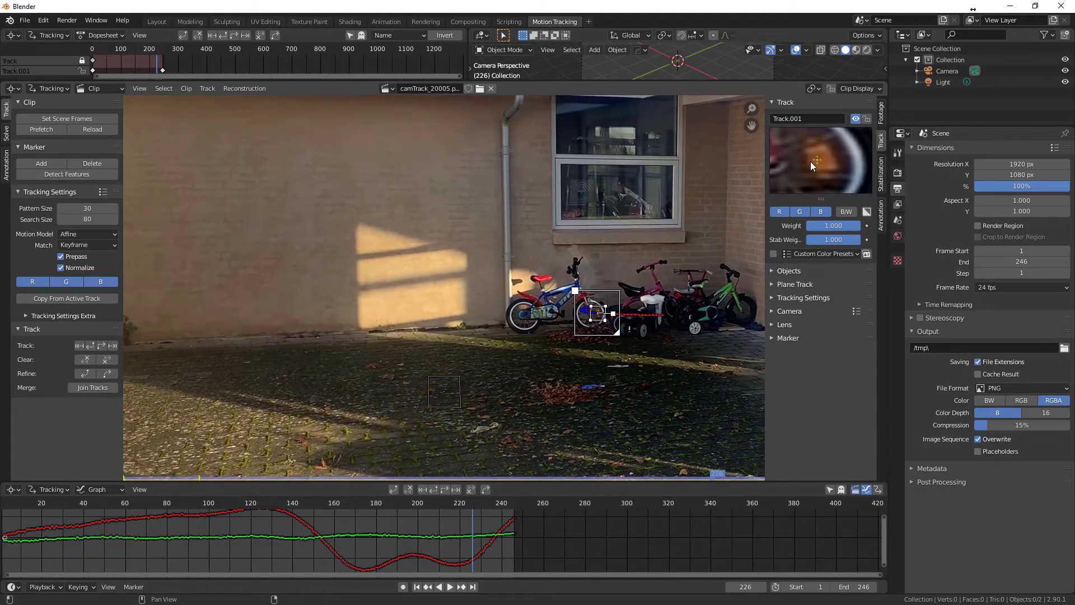
Switch the track preview to black and white and lock the reflector track at the first frame.
left_click(844, 211)
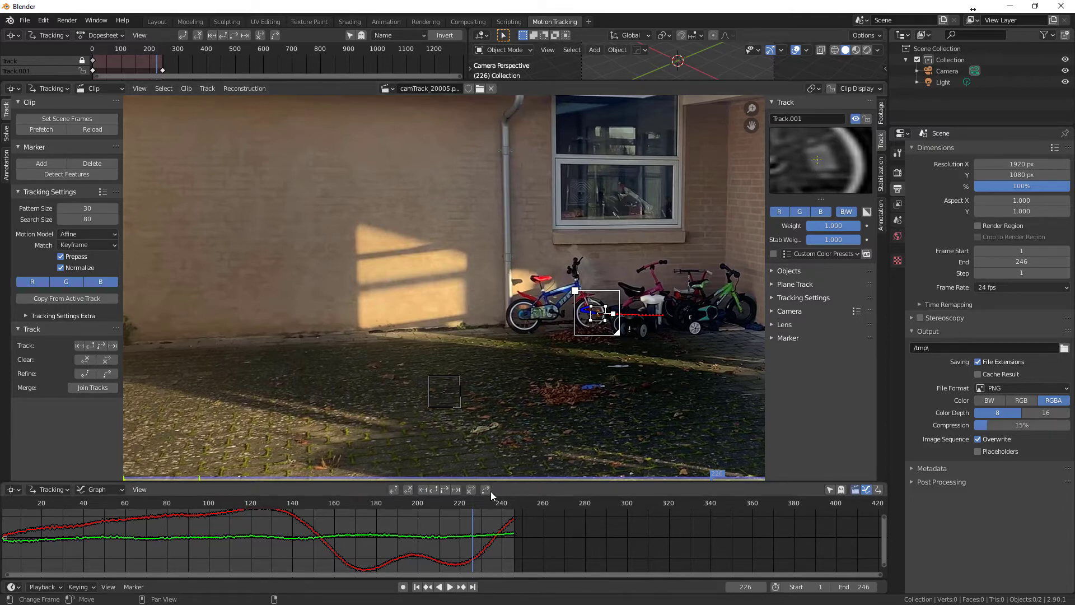
left_click_drag(707, 470, 150, 473)
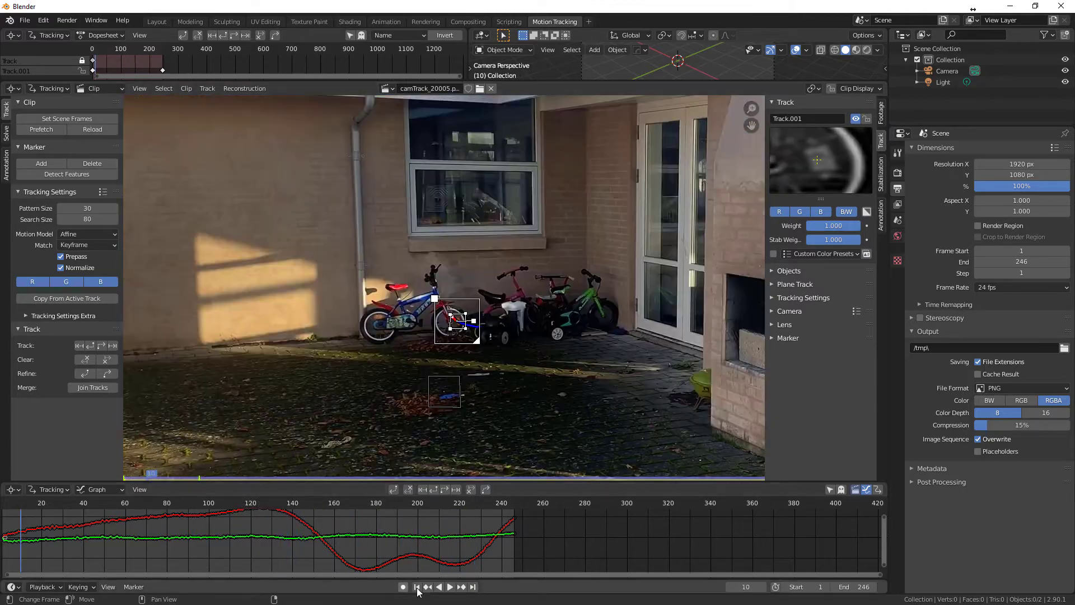
left_click(418, 586)
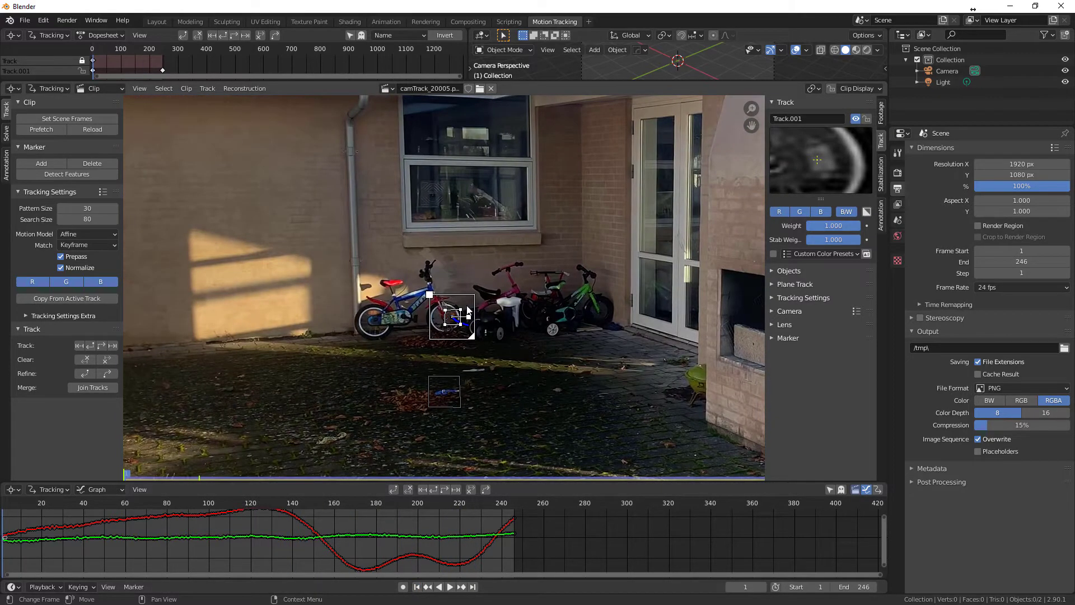
key("ctrl+l")
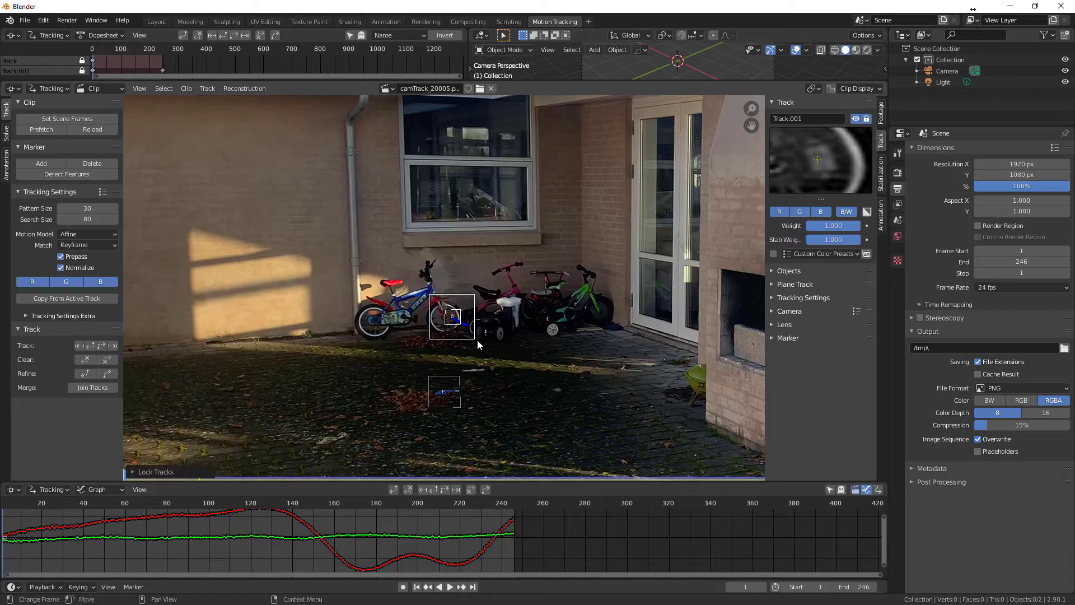
Unlock the blue object's track and compare its marker between frames 99 and 100.
left_click(458, 378)
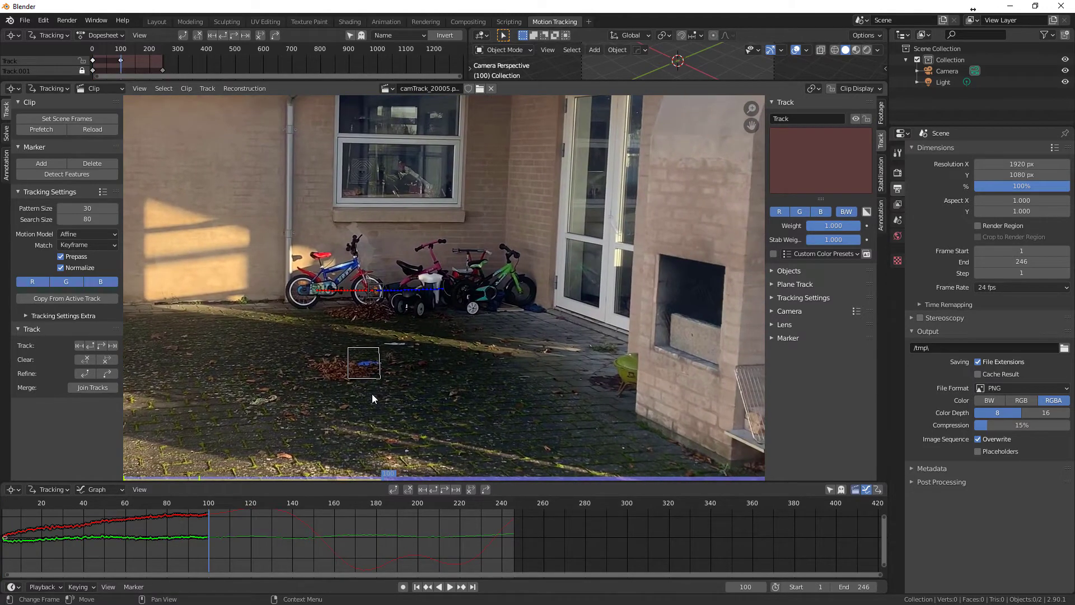
scroll(370, 400, "up", 3)
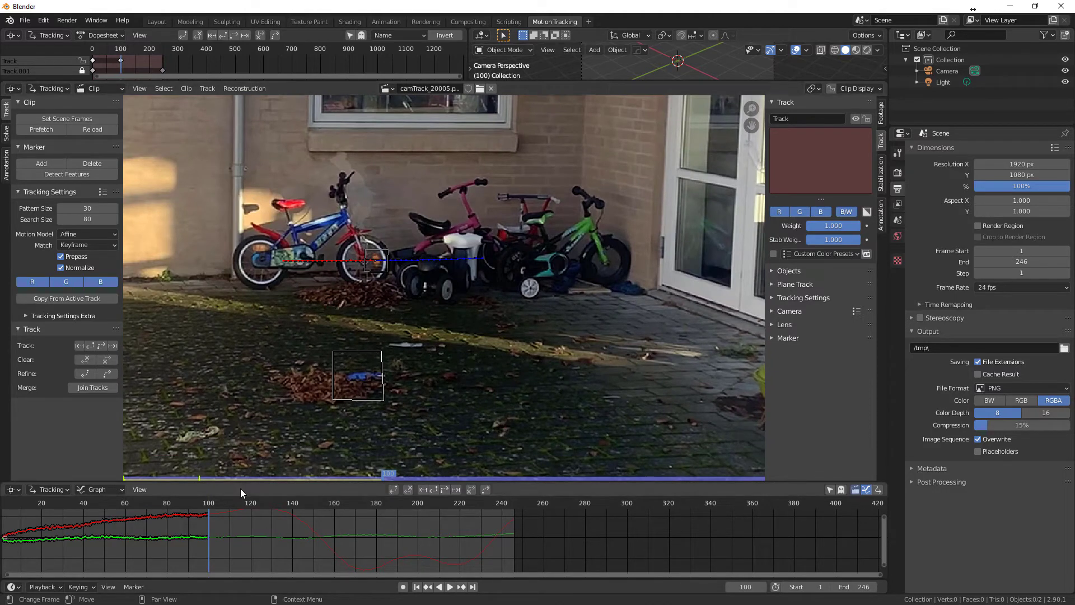
key("Left")
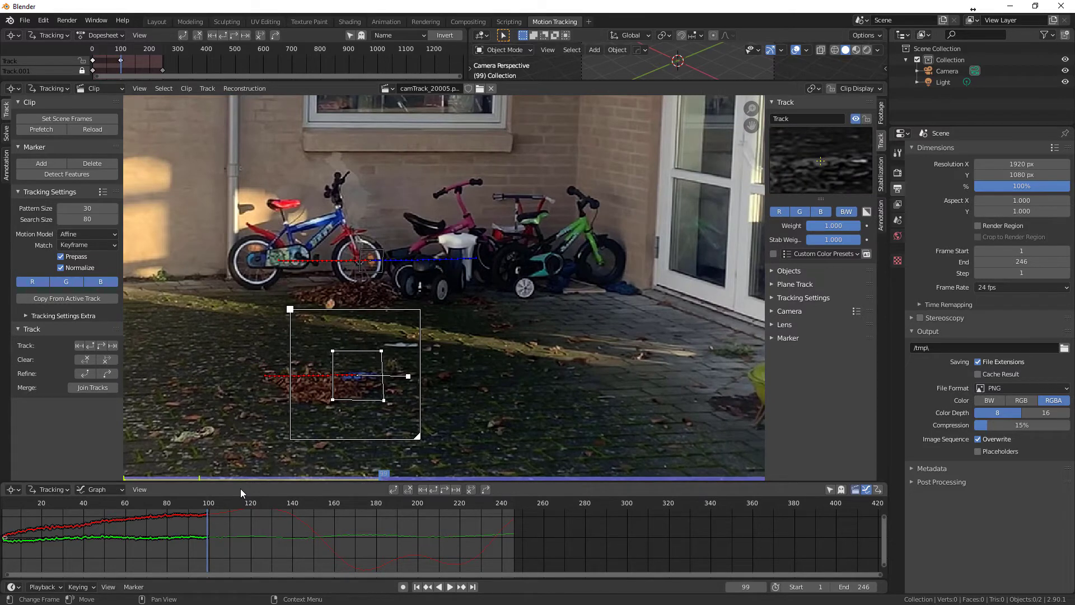
key("Right")
key("Left")
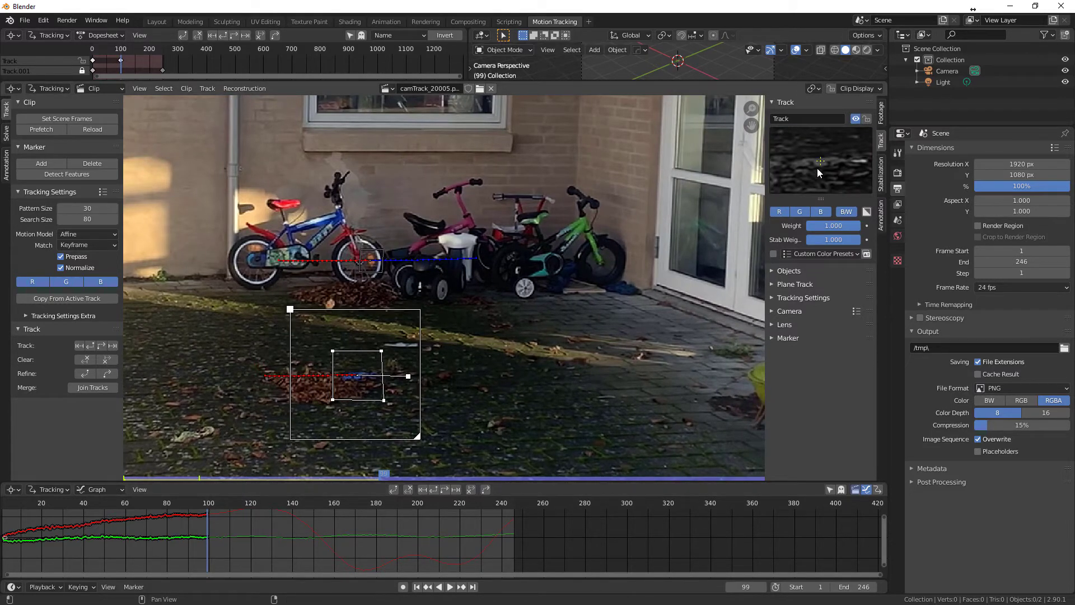
key("Right")
key("Left")
key("Right")
key("Left")
key("Right")
key("Left")
key("Right")
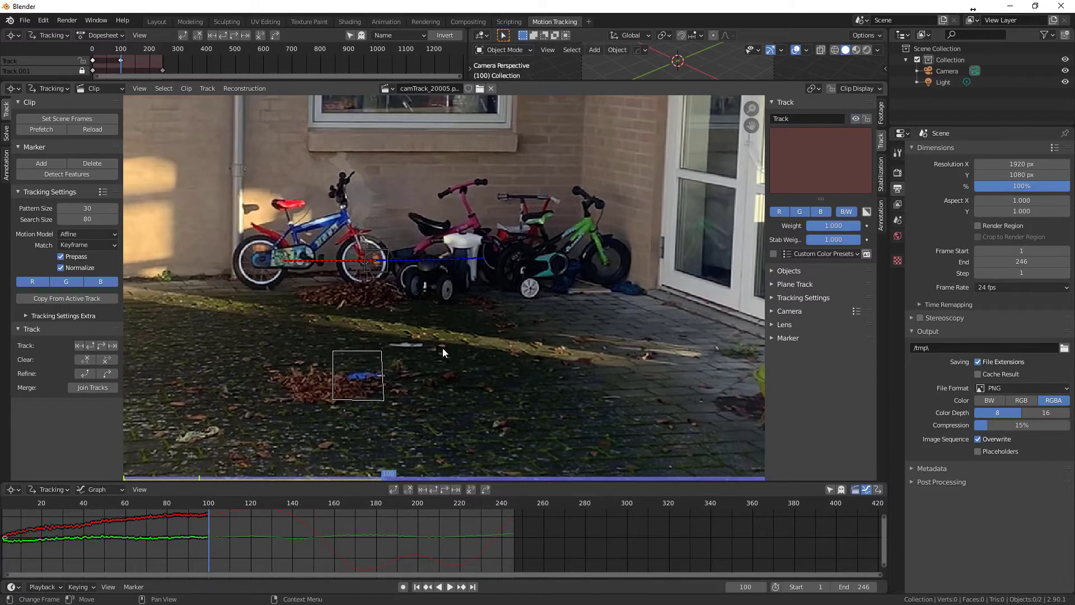
key("Left")
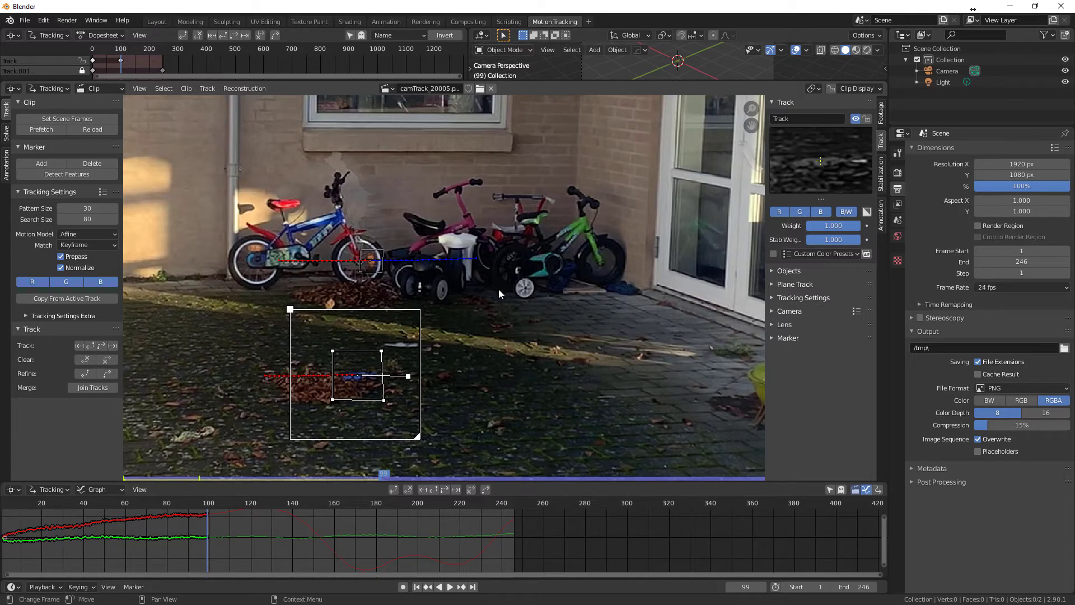
Reposition the blue object's marker slightly on frame 100 and track it forward to the end of the clip.
key("Right")
key("g")
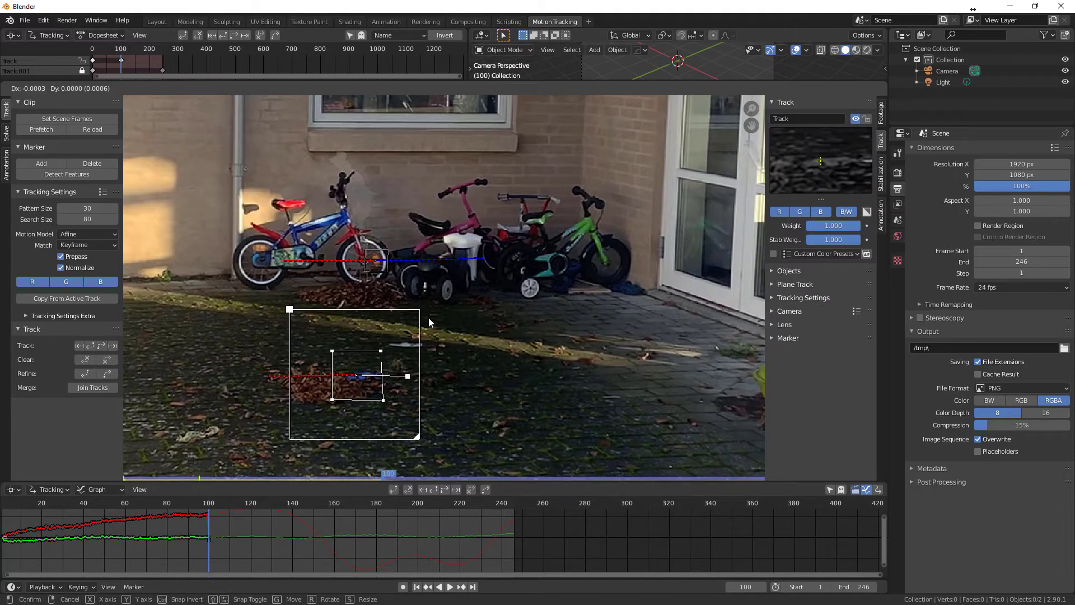
left_click(428, 317)
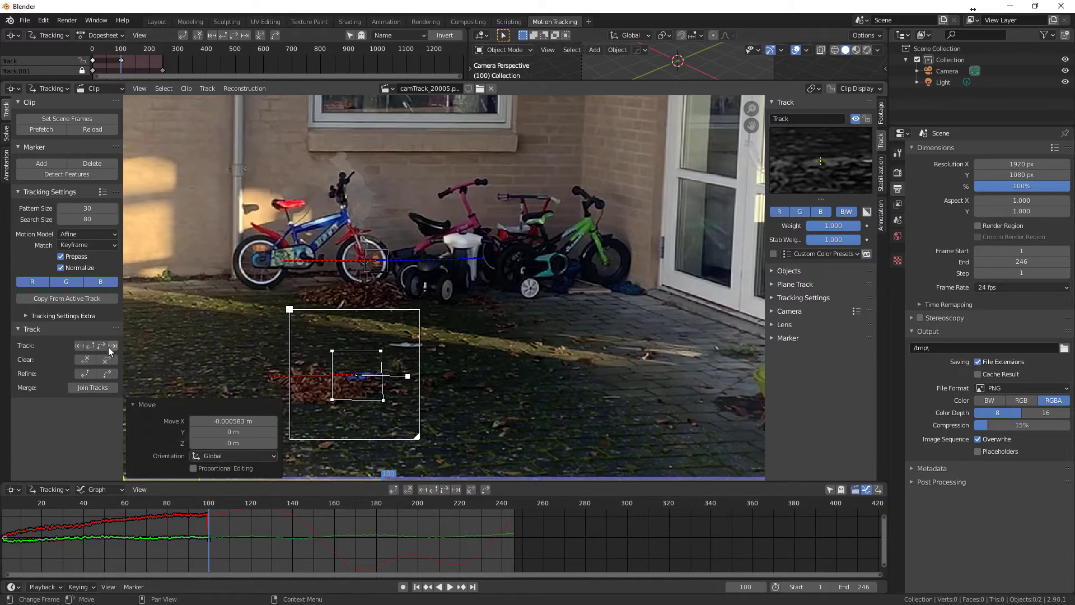
left_click(102, 345)
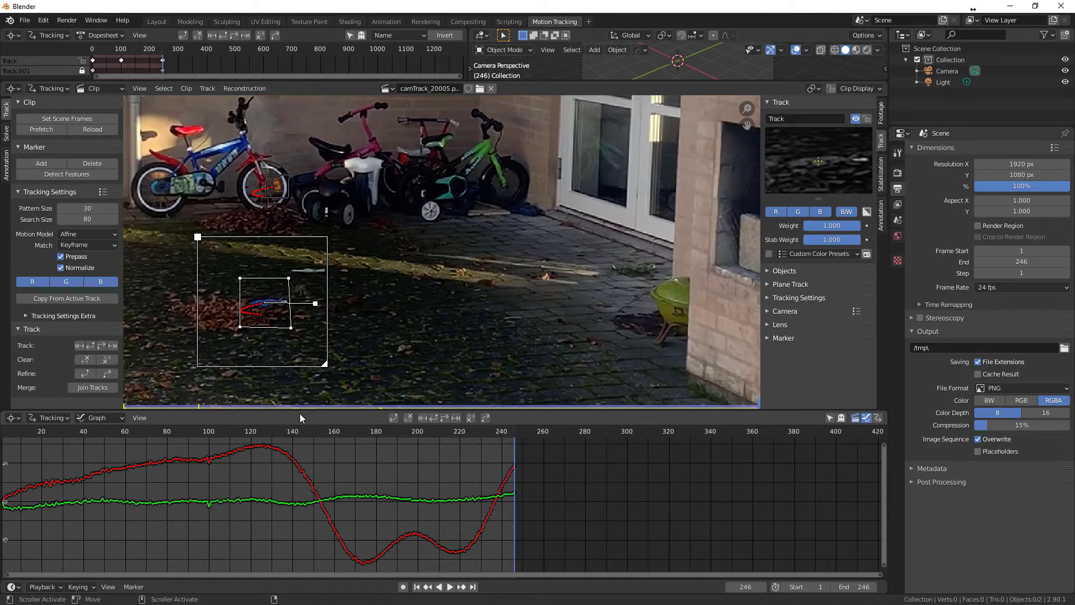
Scrub back to frame 102 to check the blue object's track, and lock the track.
left_click_drag(300, 413, 311, 459)
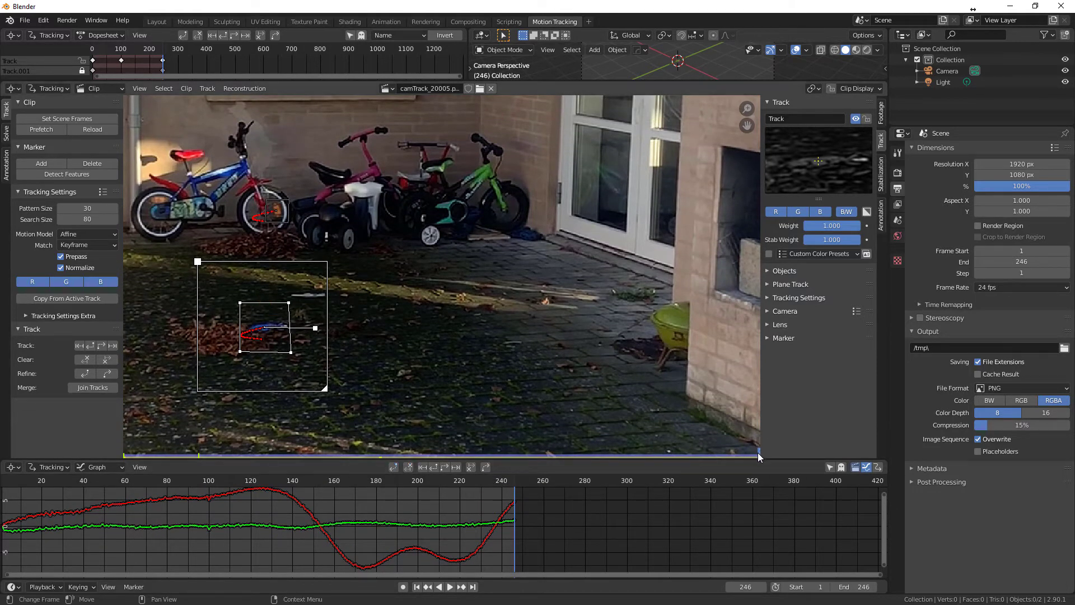
left_click_drag(757, 452, 376, 414)
scroll(504, 313, "down", 2)
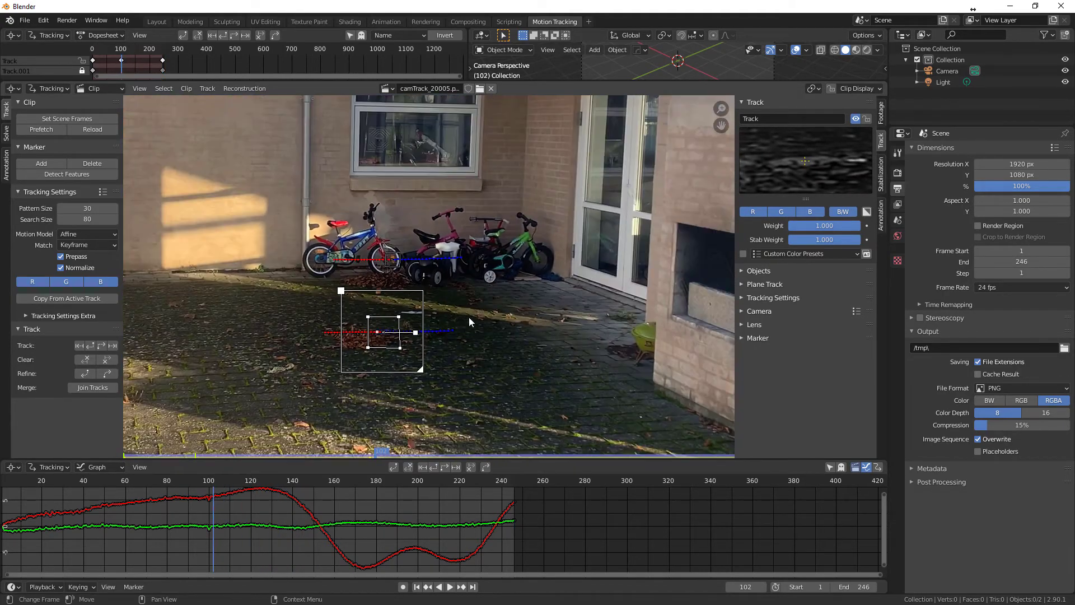
key("ctrl+l")
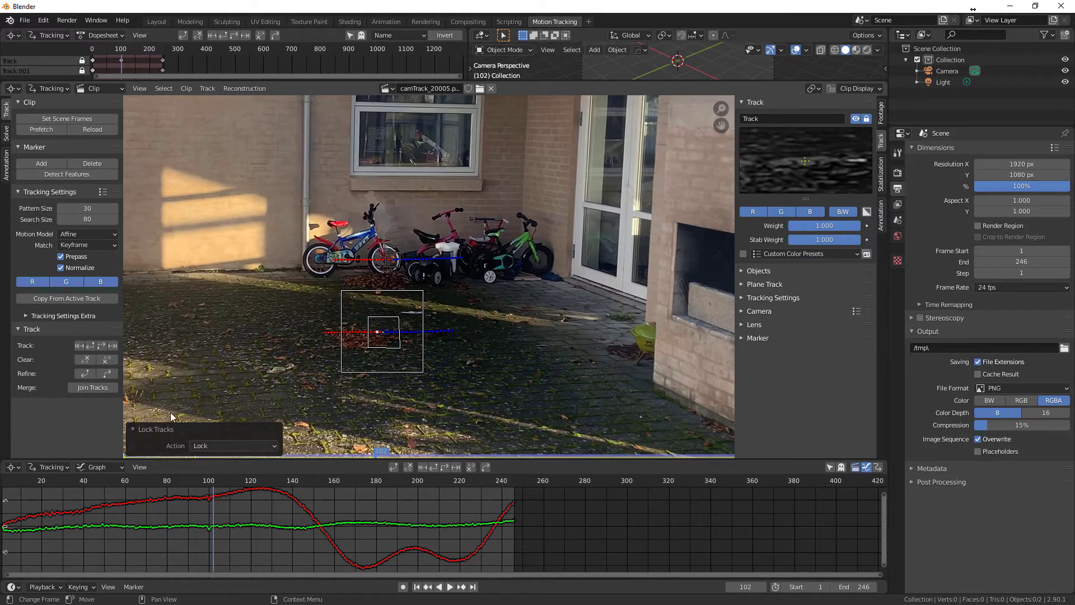
left_click(133, 429)
scroll(257, 377, "down", 2)
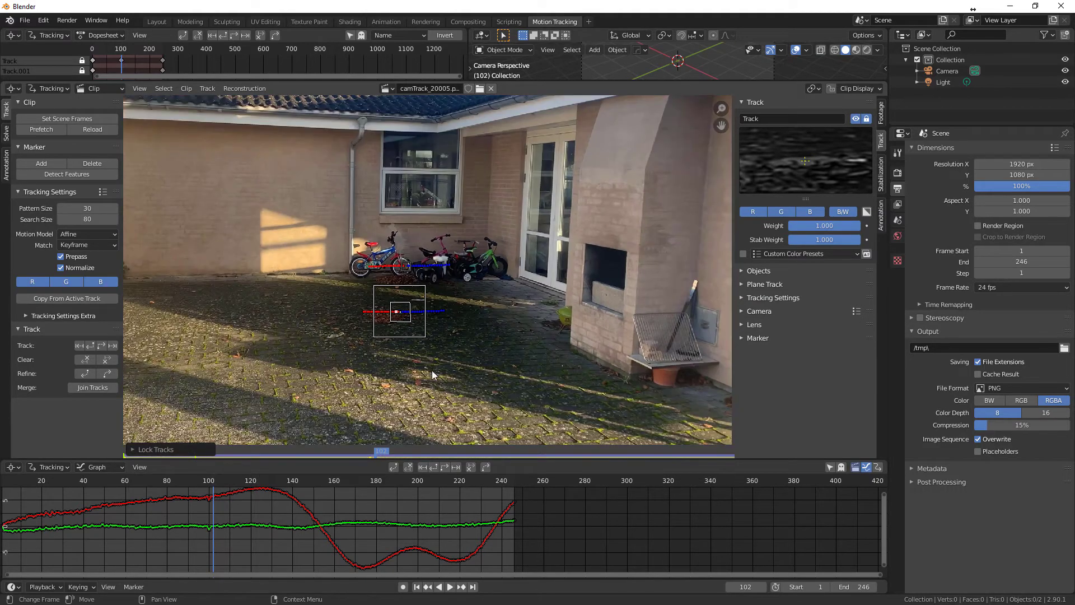
Detect features across the whole first frame with the distance set to 90.
scroll(462, 324, "up", 4)
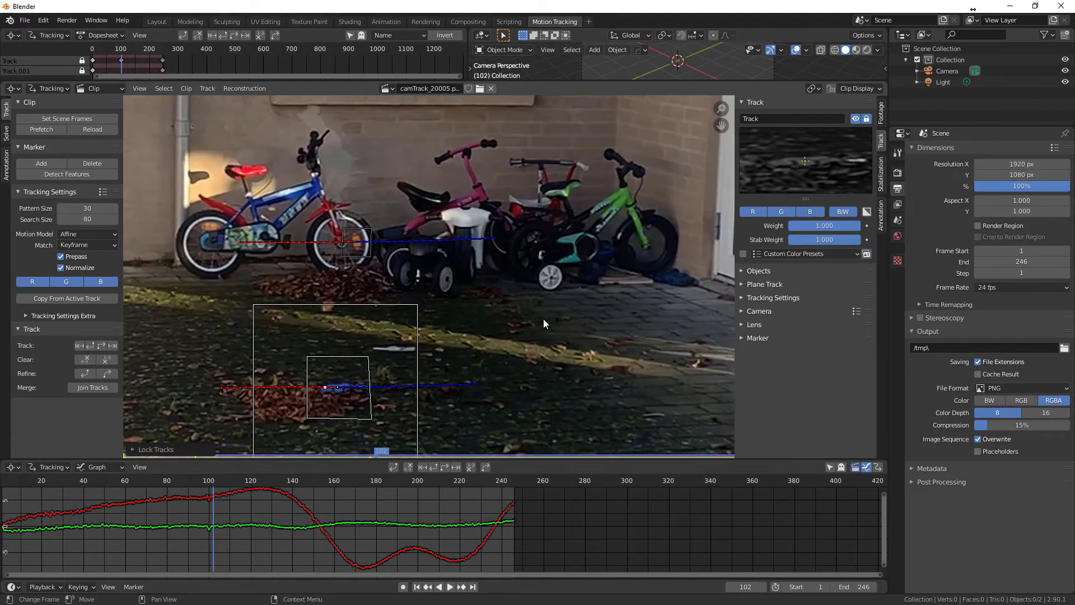
key("f")
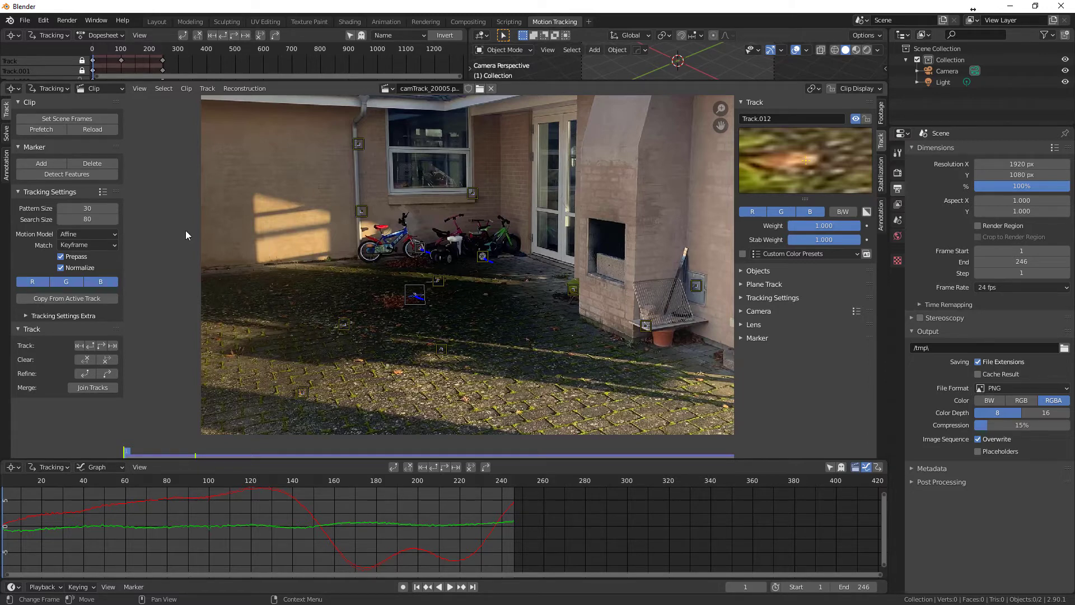
left_click(62, 175)
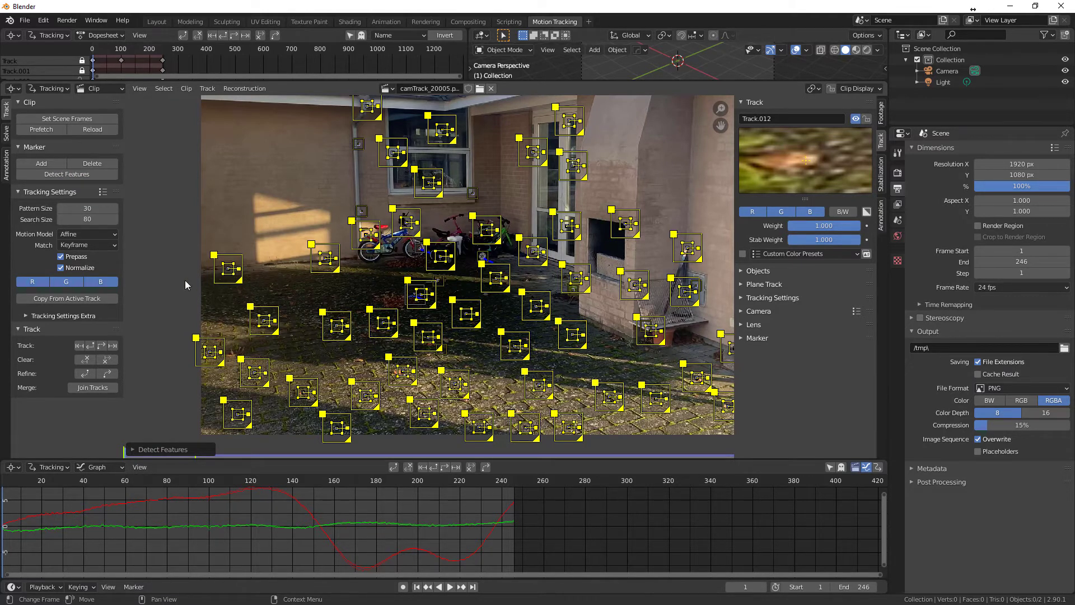
left_click(132, 450)
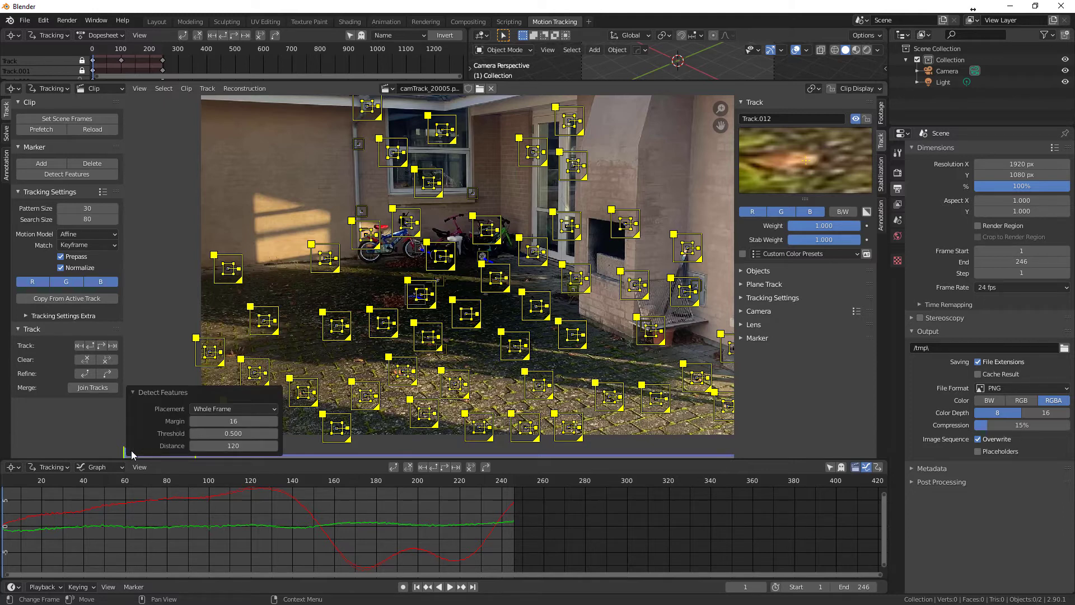
left_click(235, 446)
type("90")
key("Return")
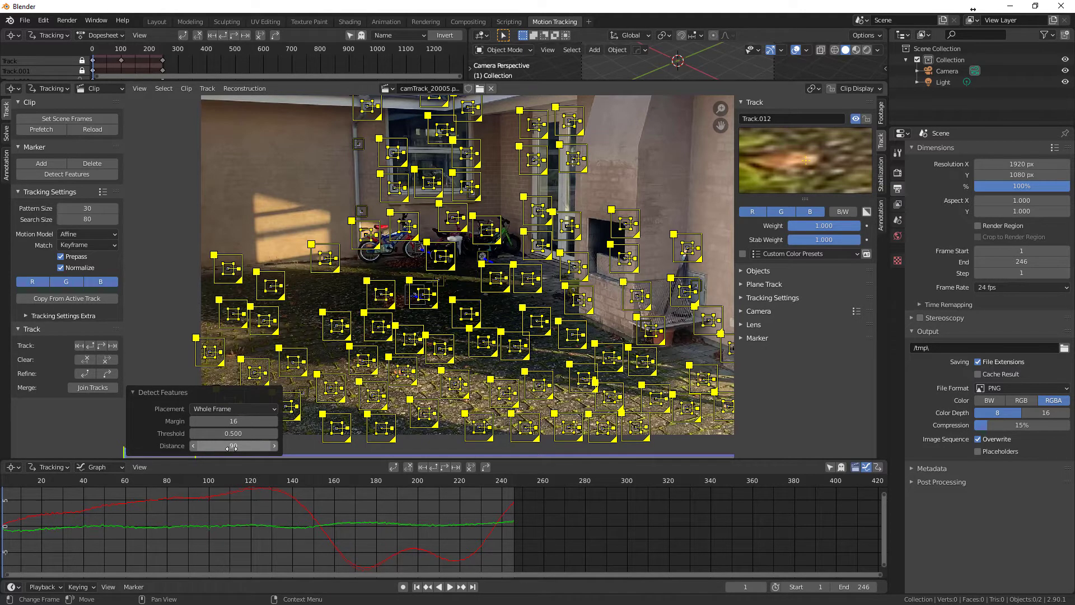
Lower the feature detection threshold to 0.2.
left_click(247, 434)
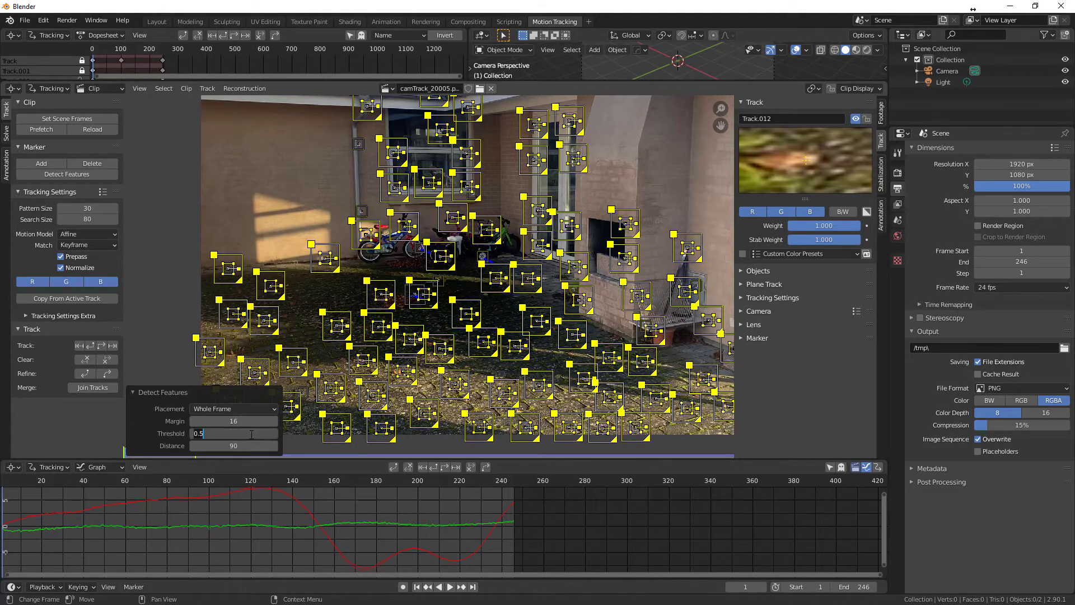
key("BackSpace")
type("1")
key("BackSpace")
type("2")
key("Return")
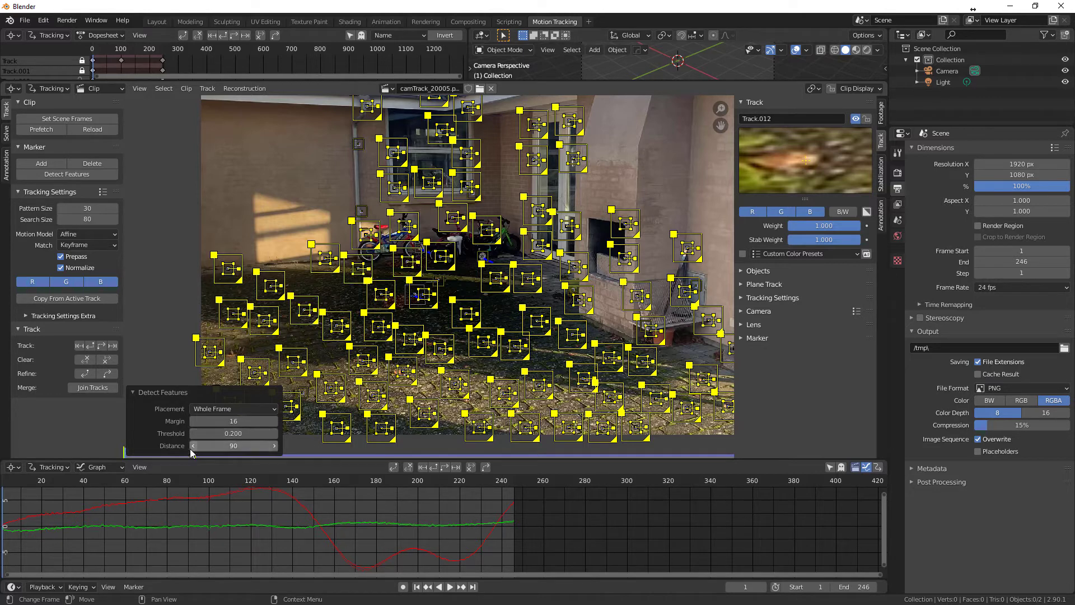
left_click(133, 392)
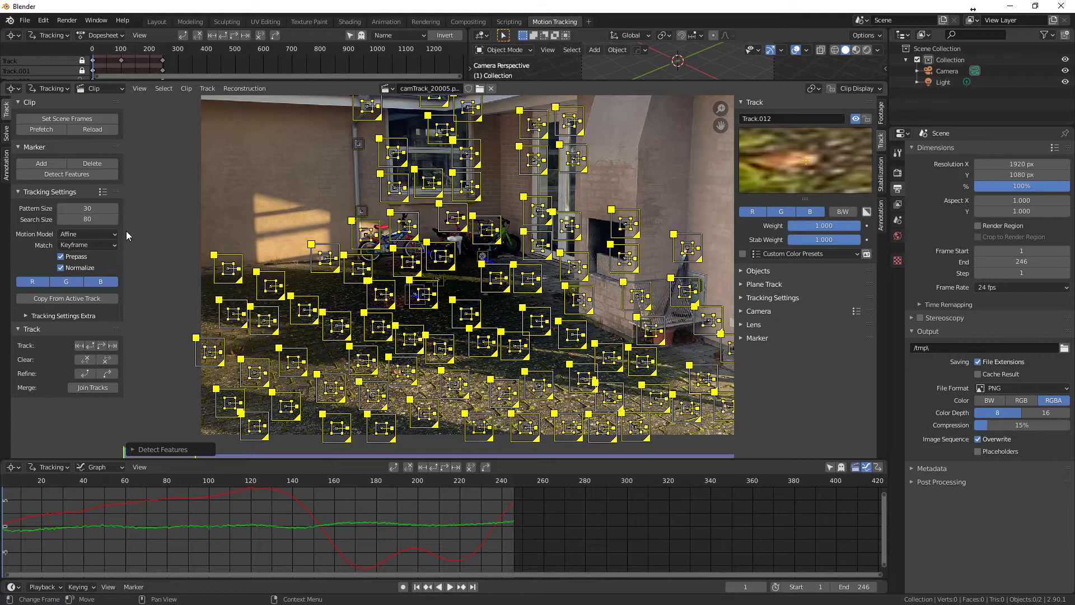
Track all detected markers forward to the end of the clip and enlarge the graph area showing their curves.
left_click(101, 344)
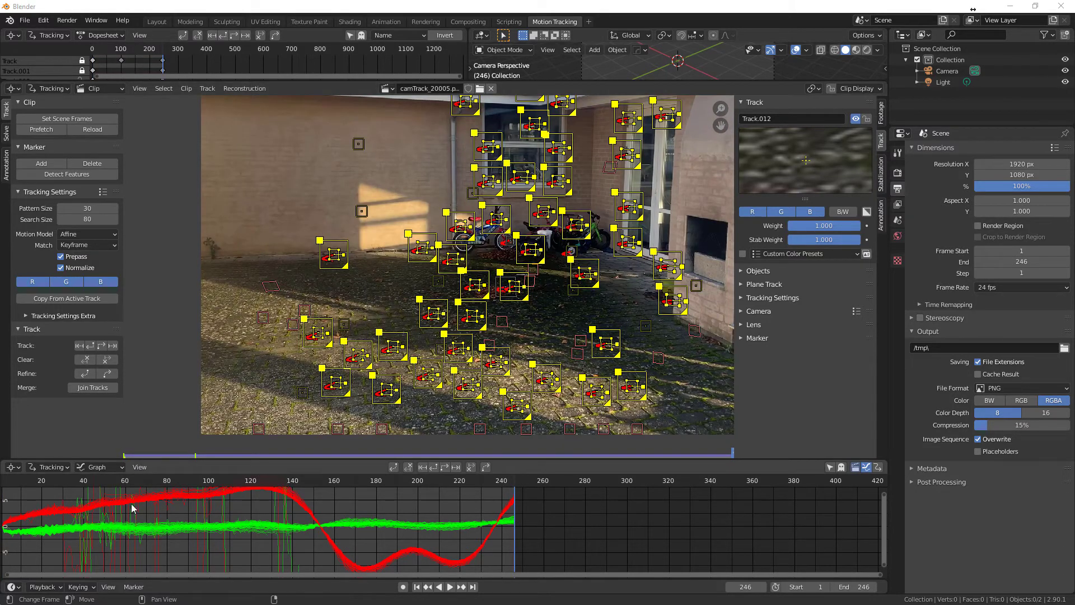
left_click_drag(285, 458, 376, 283)
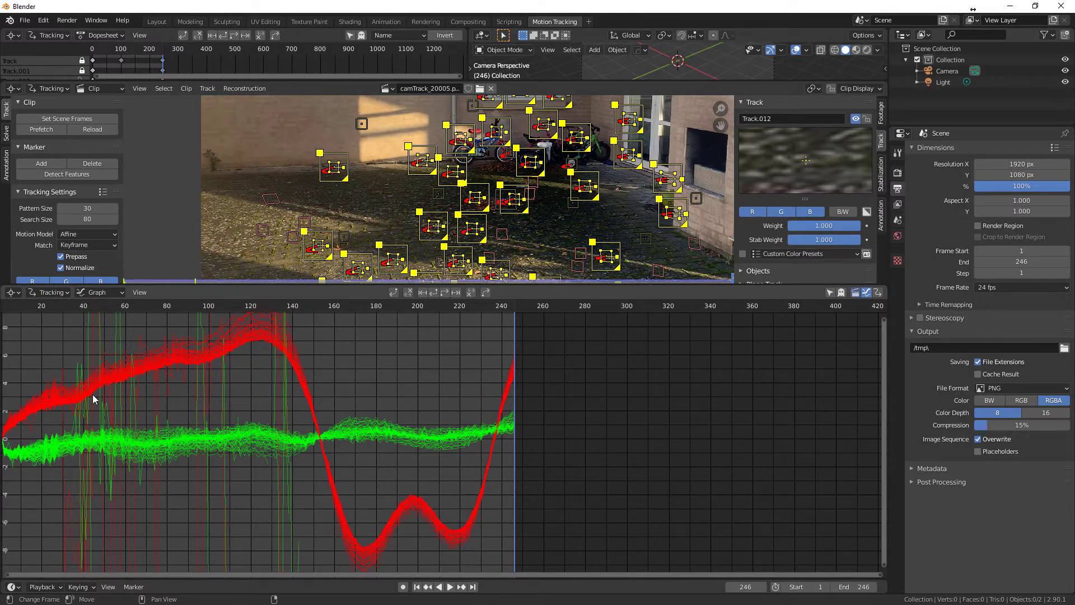
Delete the tracks whose graph curves spike away from the rest, and restore the full view of the footage.
left_click(82, 307)
mouse_move(82, 302)
left_mouse_down()
mouse_move(63, 305)
mouse_move(73, 307)
left_mouse_up()
middle_click_drag(72, 307, 334, 362, "ctrl")
left_click(329, 365)
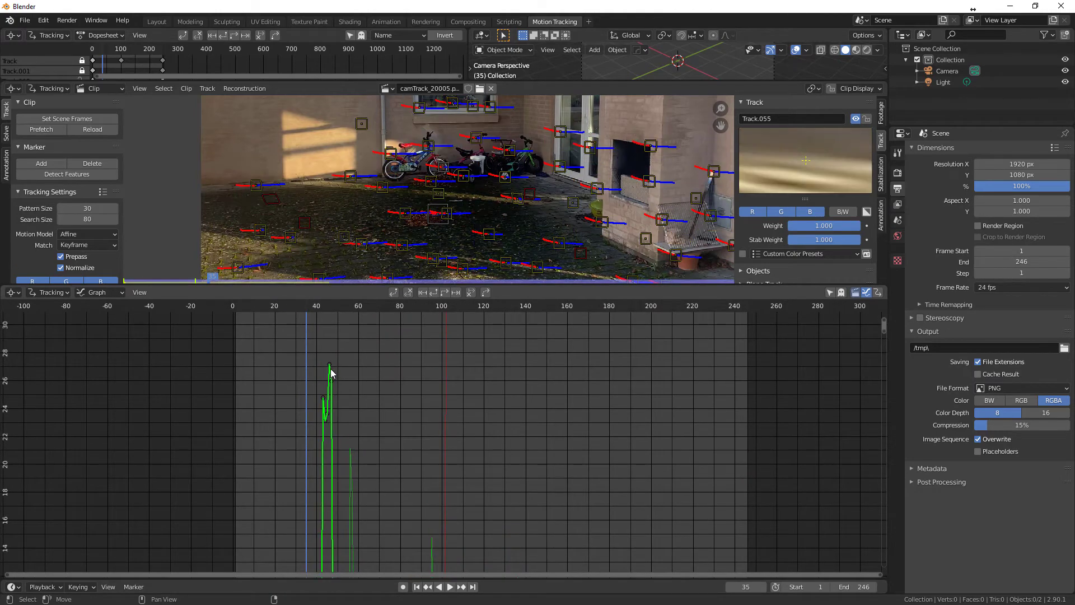
left_click(322, 369)
key("Home")
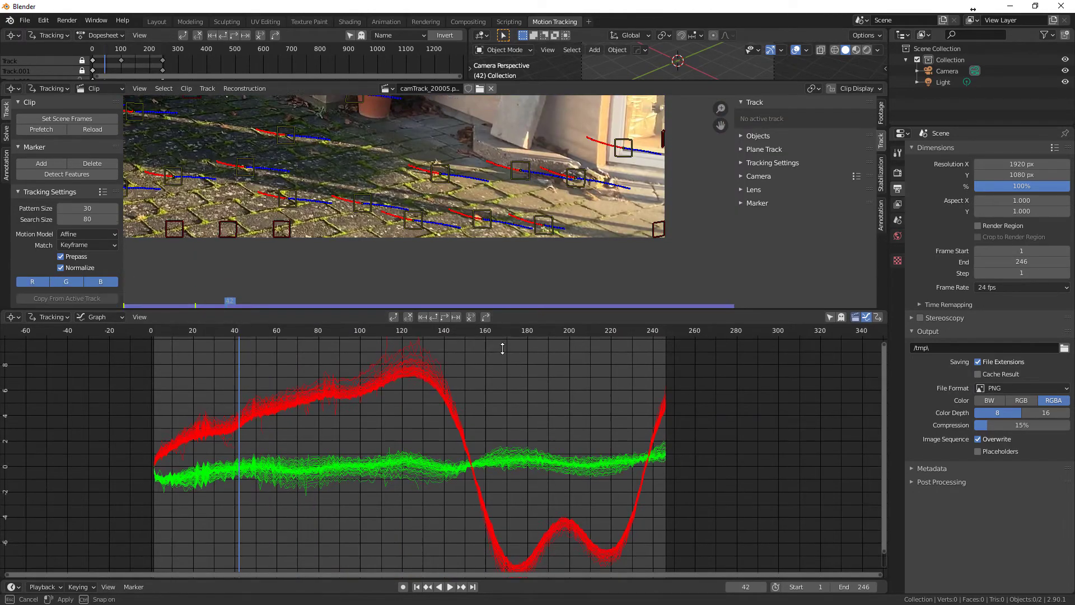
left_click_drag(500, 286, 496, 483)
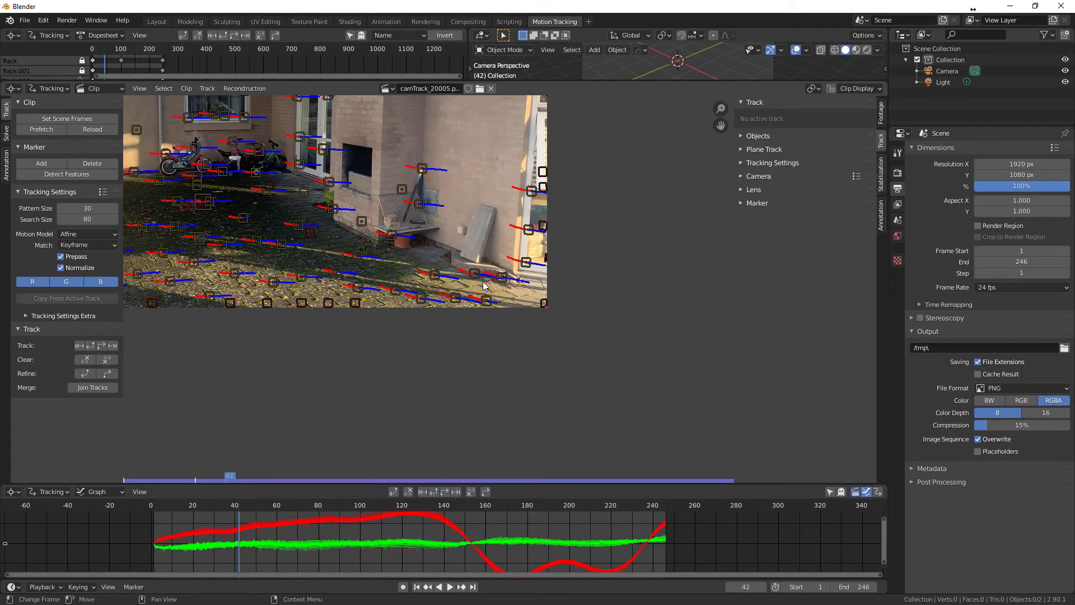
key("Home")
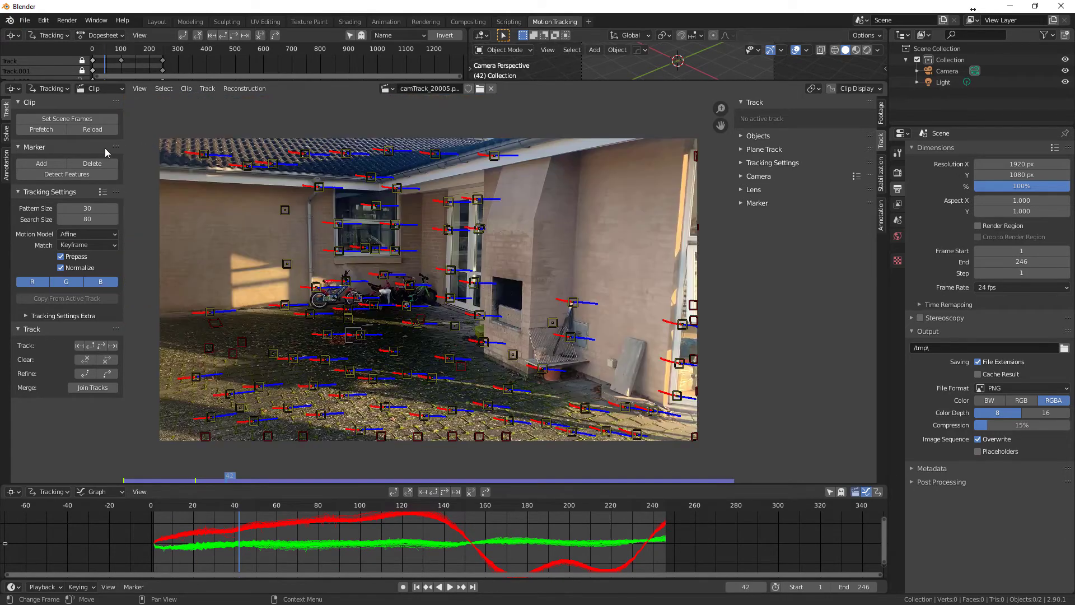
Solve the camera motion with automatic keyframe selection on and refinement set to Focal length, K1, K2.
left_click(7, 134)
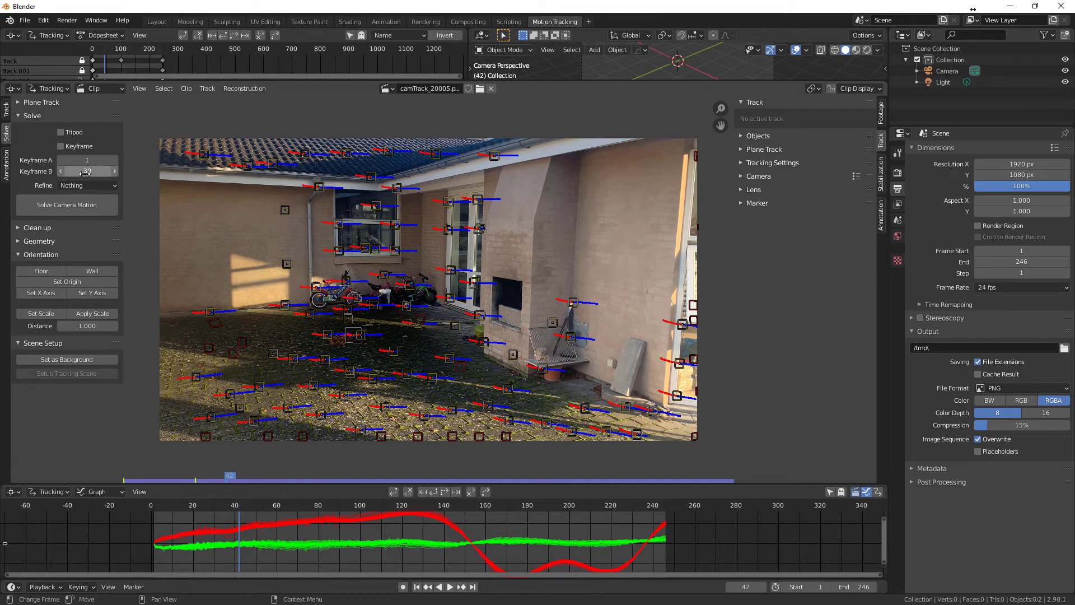
left_click(61, 147)
left_click(80, 186)
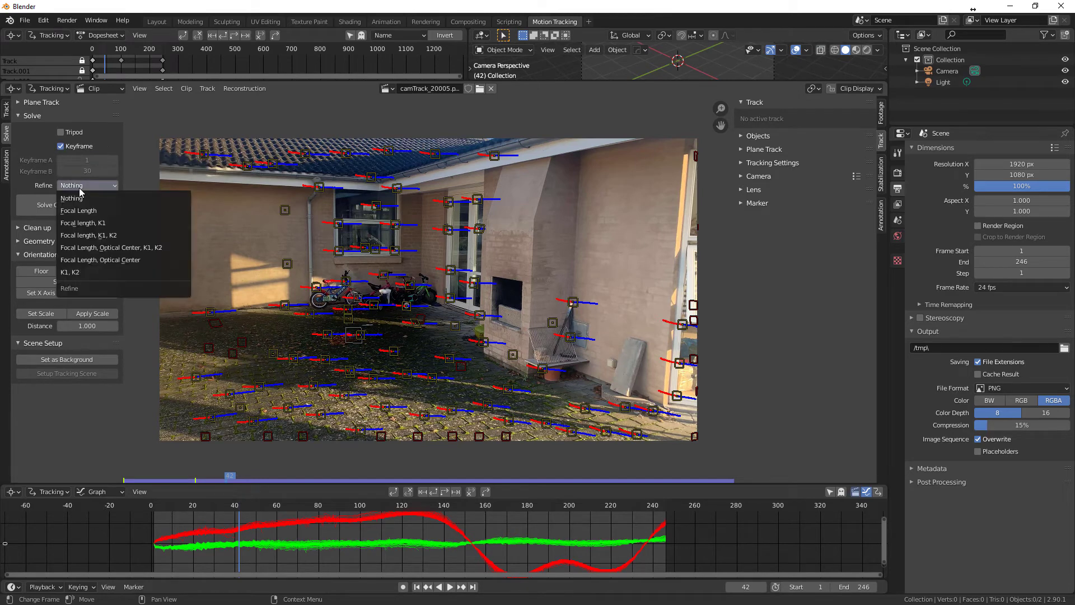
left_click(106, 241)
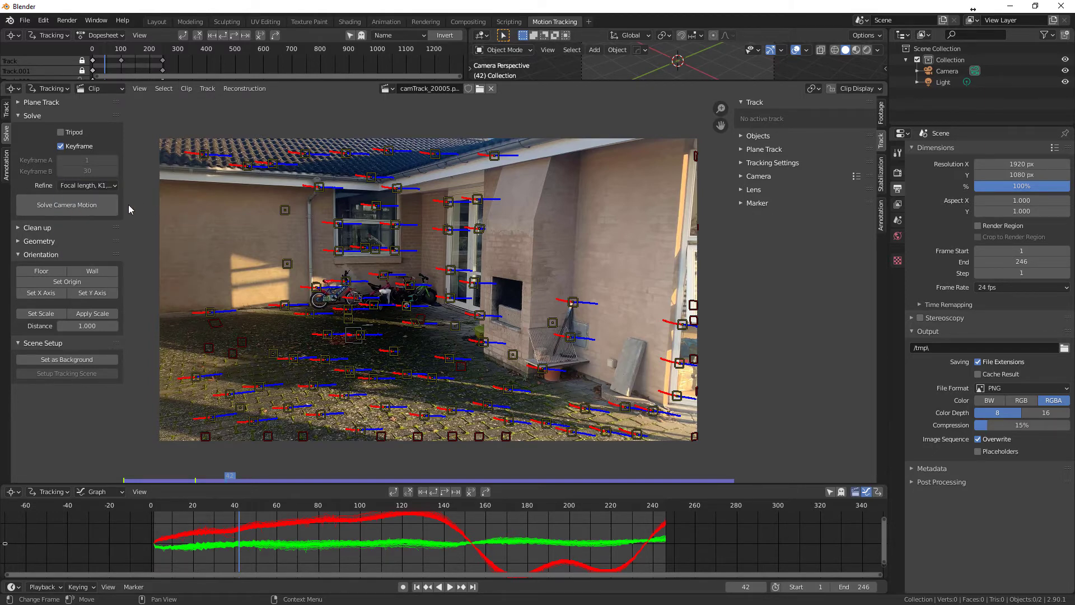
left_click(66, 208)
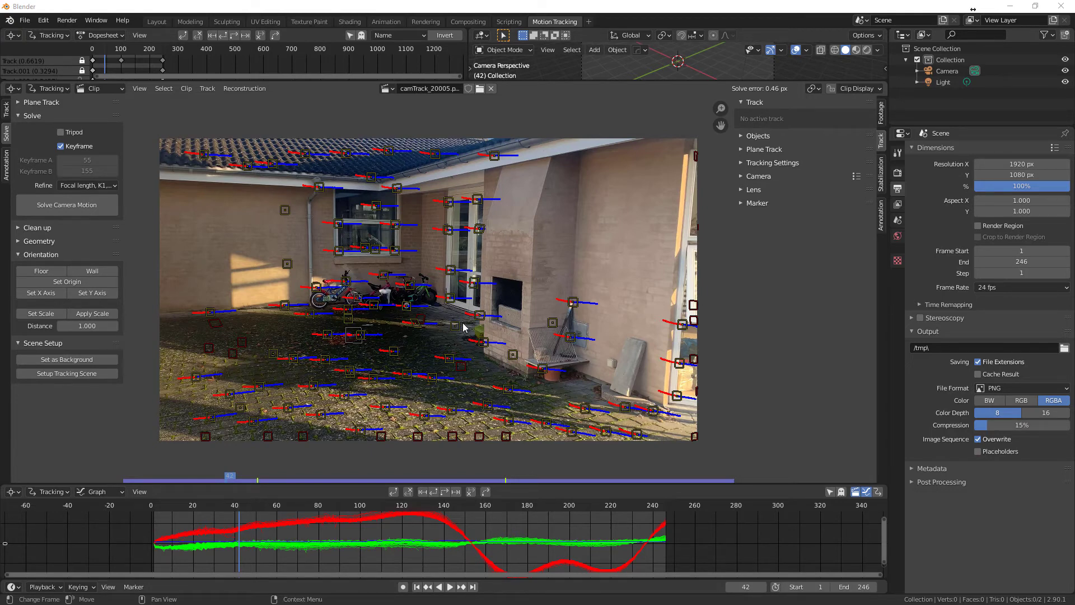
Save the project as tut.blend and return to the first frame.
left_click(26, 21)
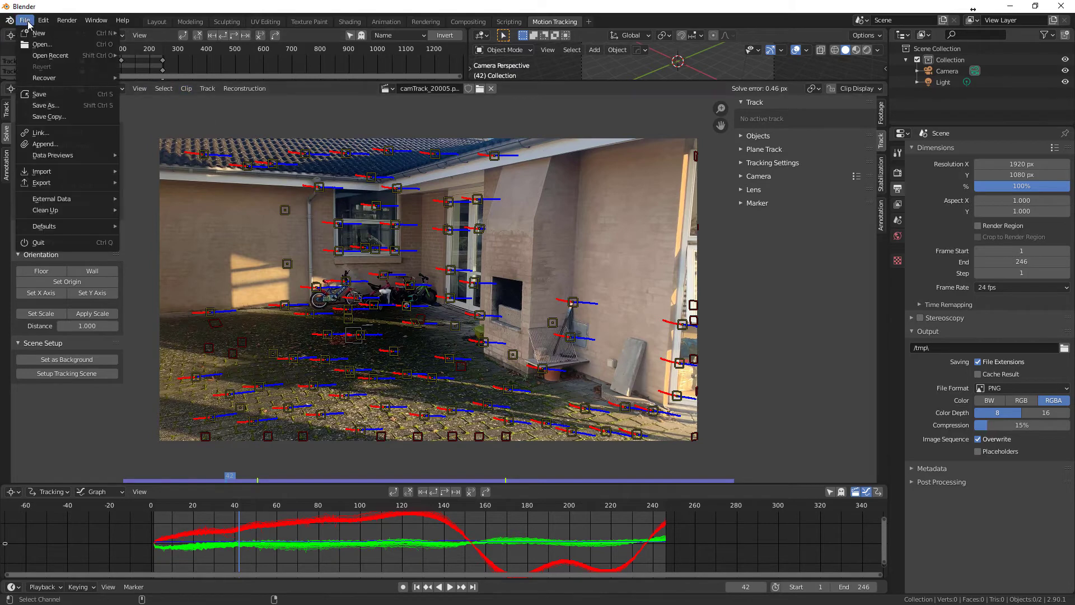
left_click(39, 94)
scroll(596, 378, "down", 1)
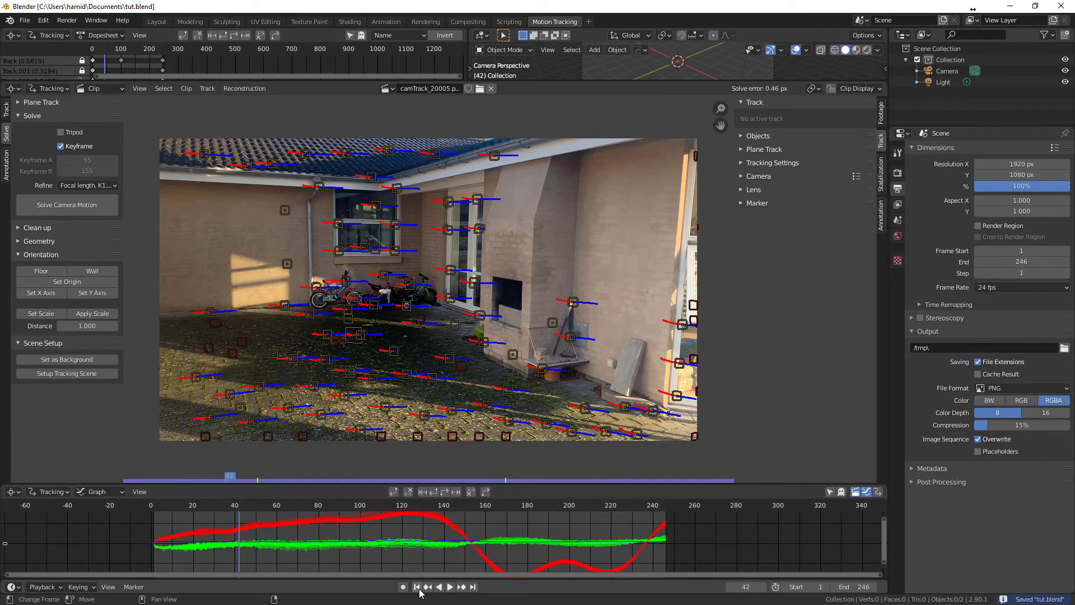
left_click(418, 588)
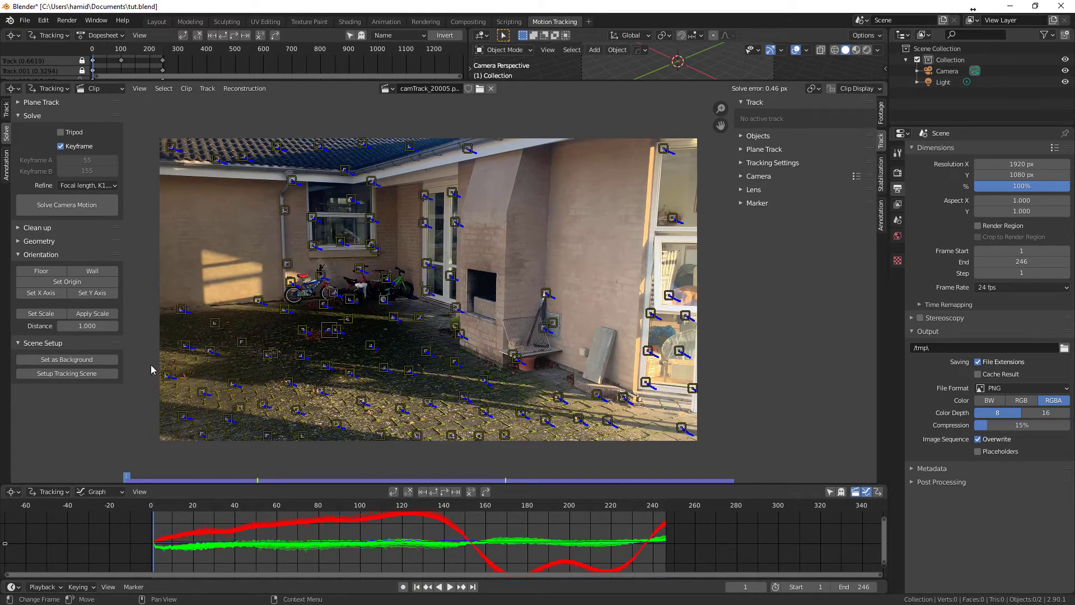
Select the tracks with a reprojection error above 0.8 using Clean Tracks and delete them.
left_click(17, 228)
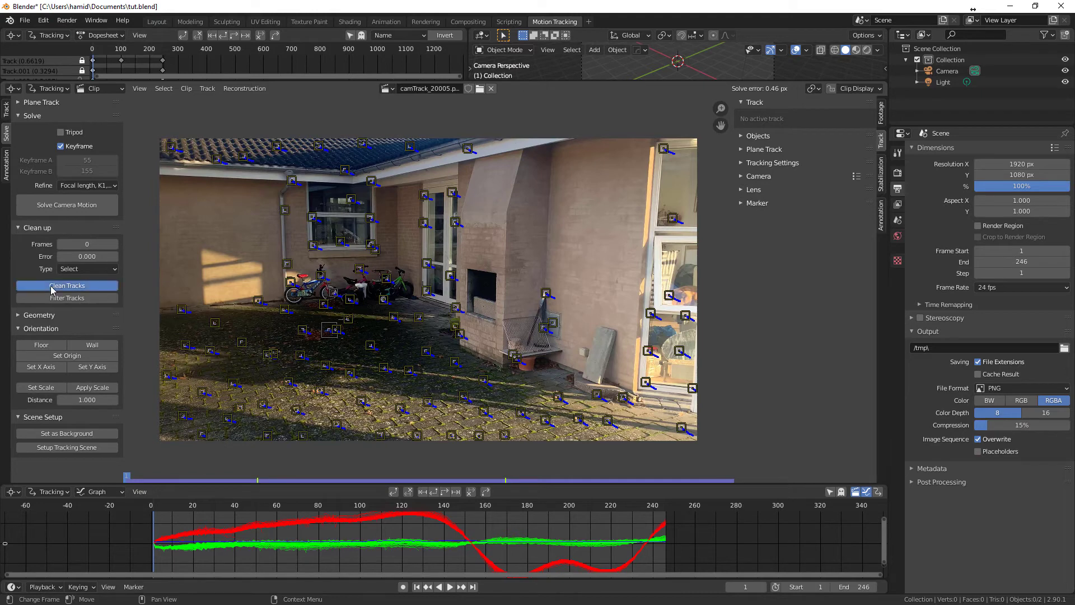
left_click(79, 285)
left_click(132, 474)
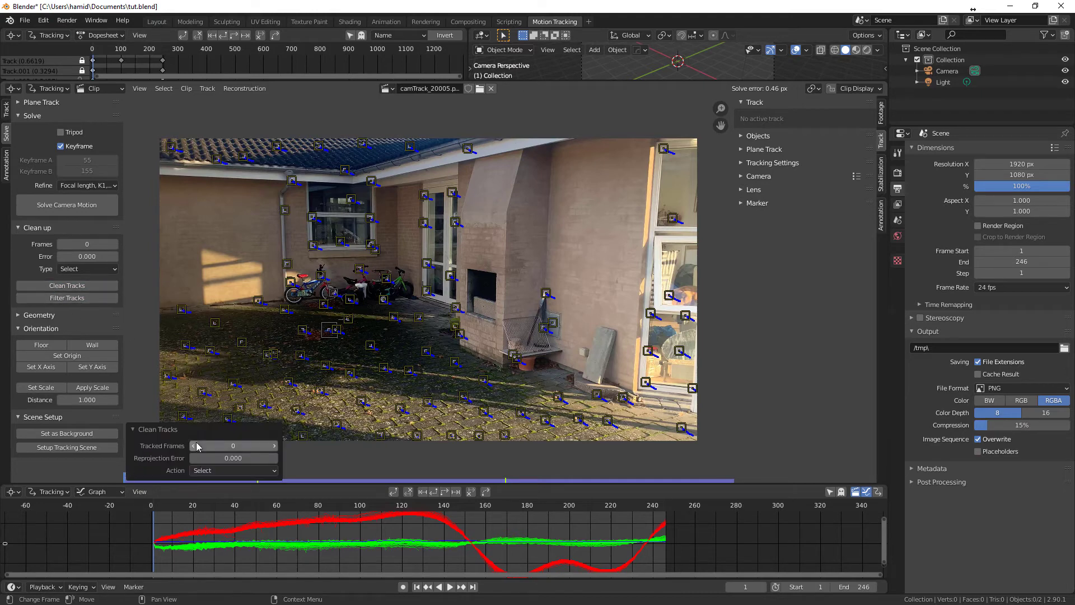
left_click(266, 458)
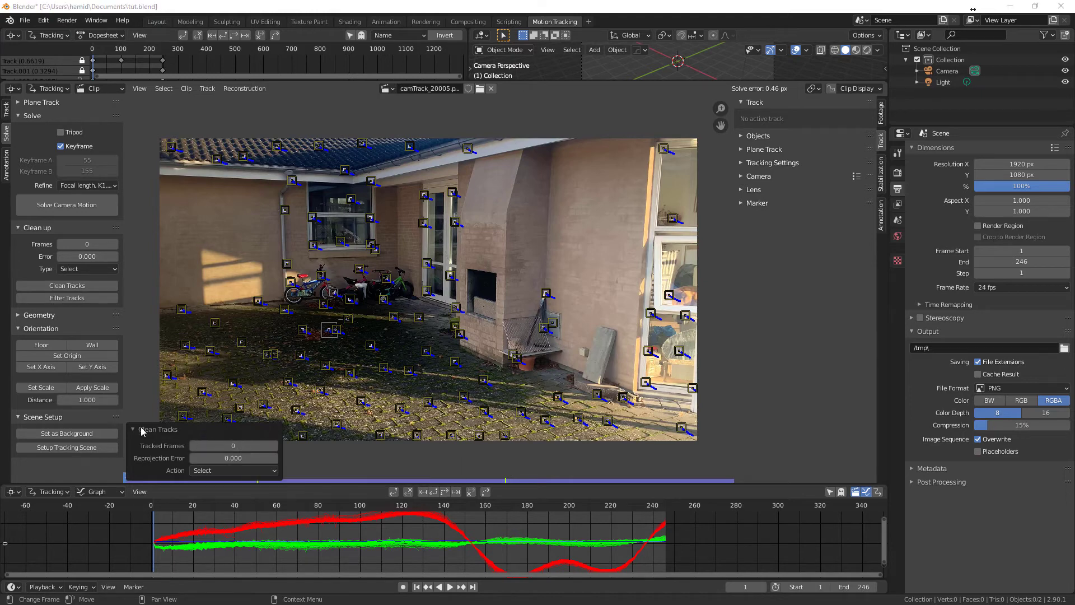
left_click(269, 458)
type("0.0")
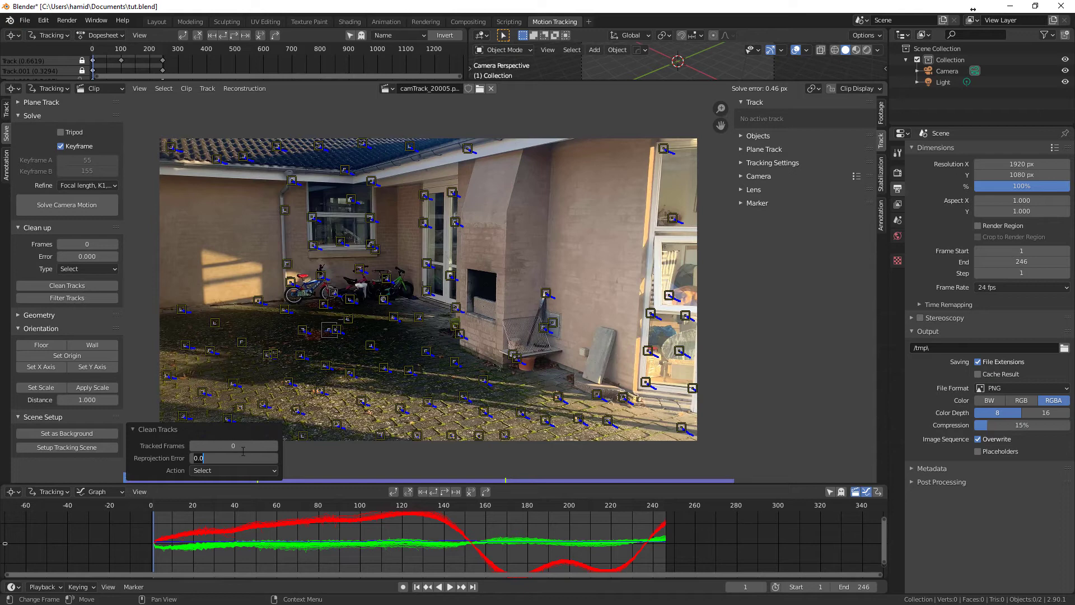
key("BackSpace")
key("BackSpace")
type(".8")
key("Return")
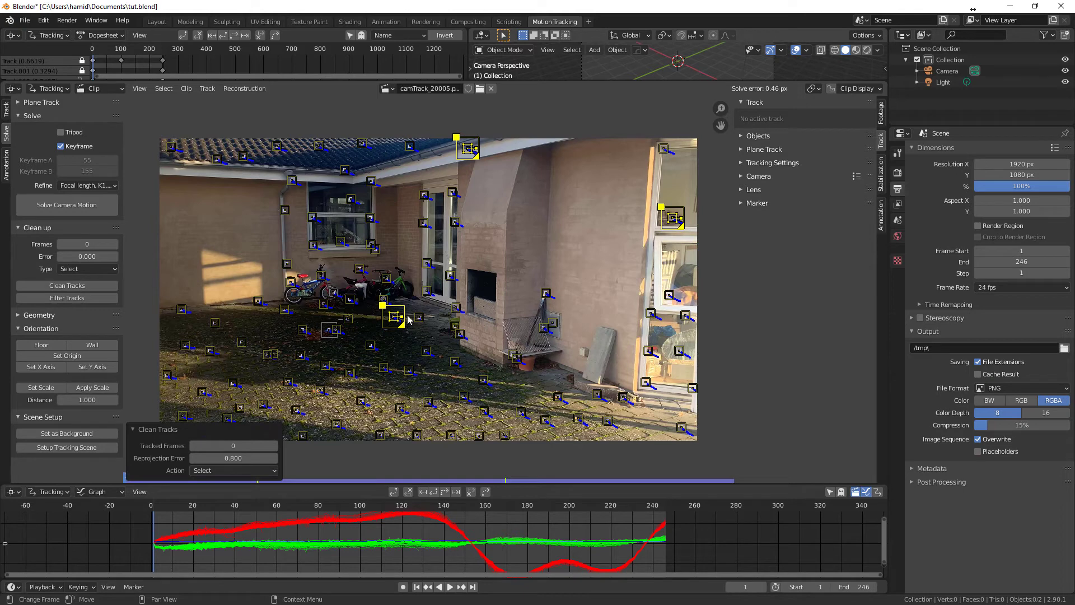
key("x")
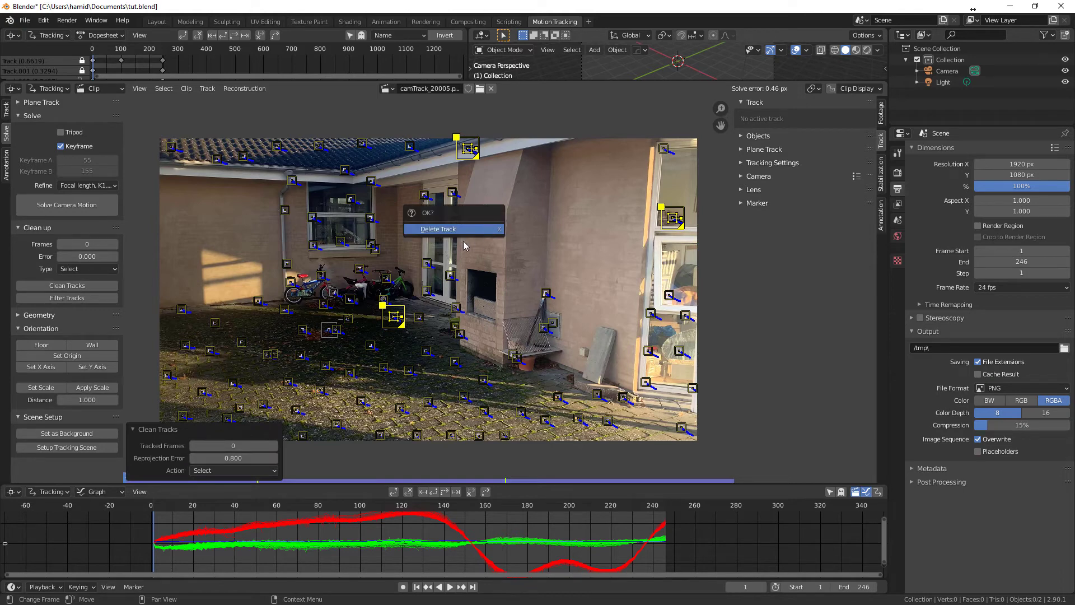
left_click(469, 231)
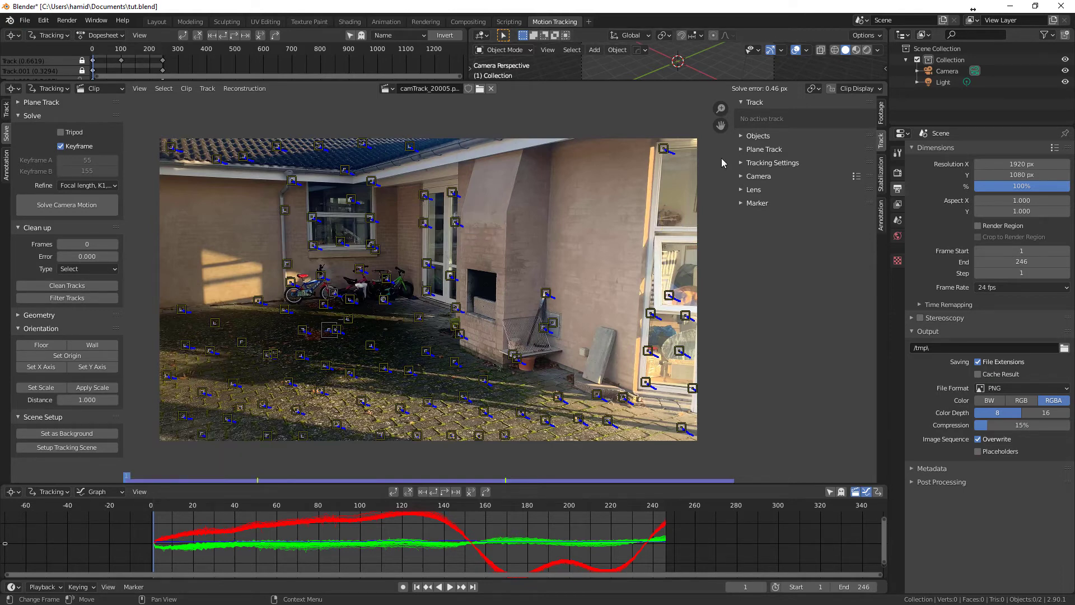
Solve the camera motion again without automatic keyframe selection, and delete the tracks that Clean Tracks selects at a 0.55 reprojection error.
left_click(61, 147)
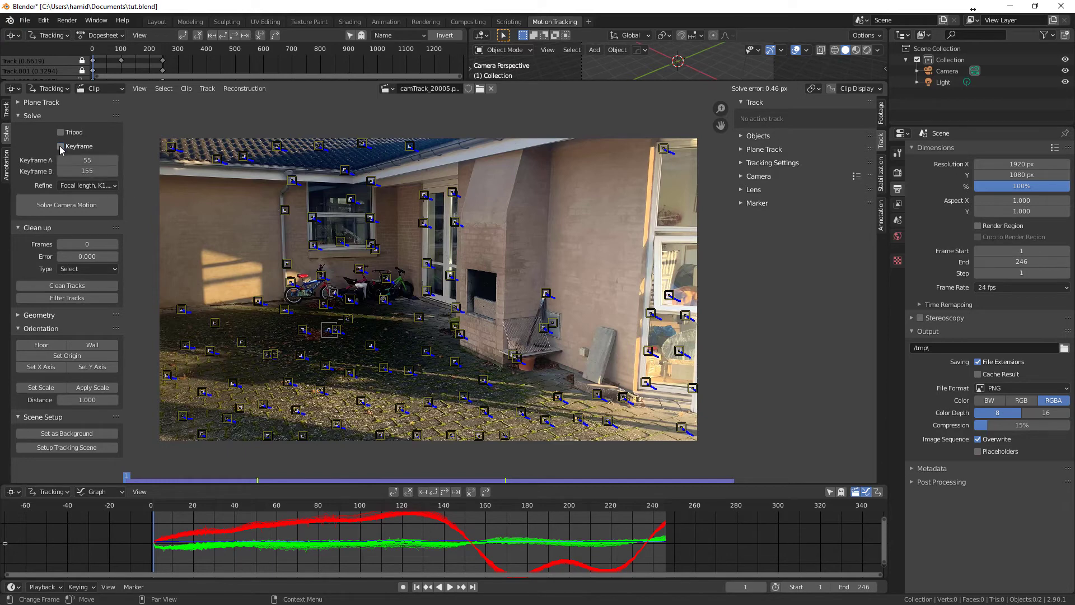
left_click(48, 210)
left_click(43, 289)
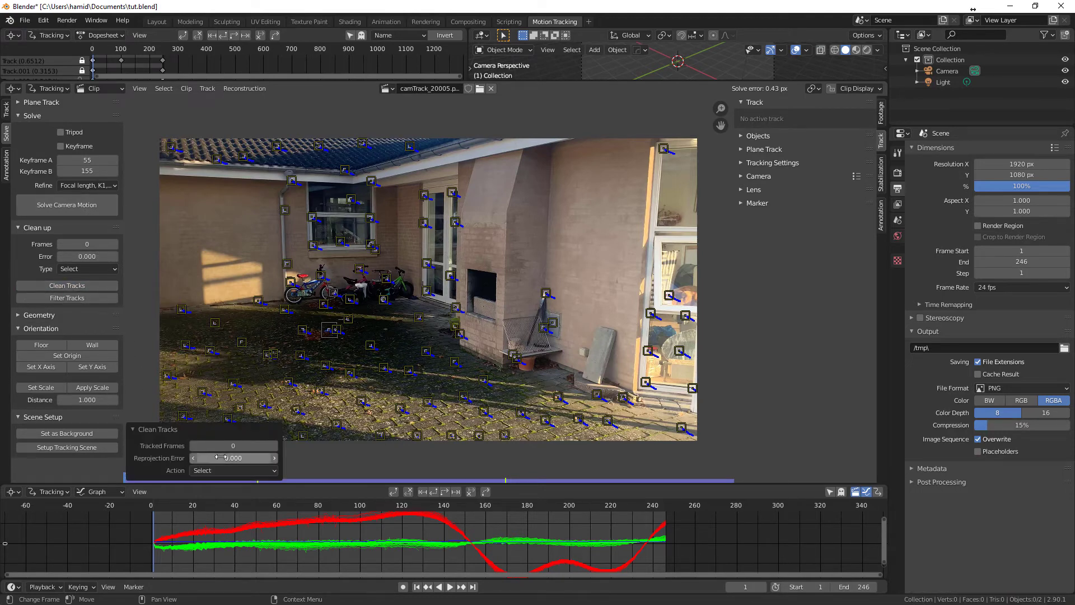
left_click(226, 458)
key("BackSpace")
type("6")
key("Return")
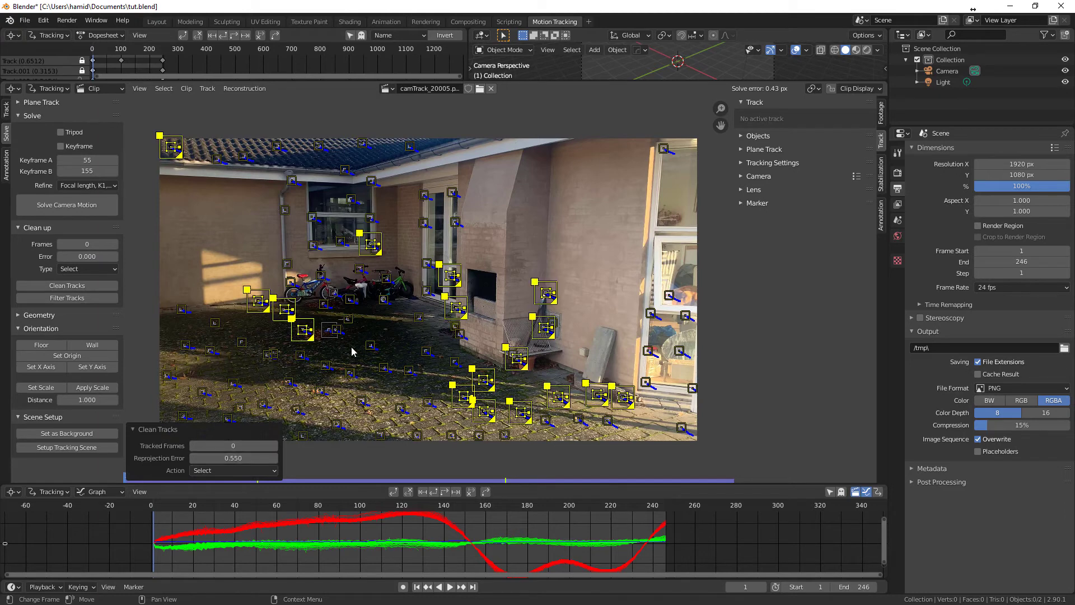
key("x")
left_click(352, 342)
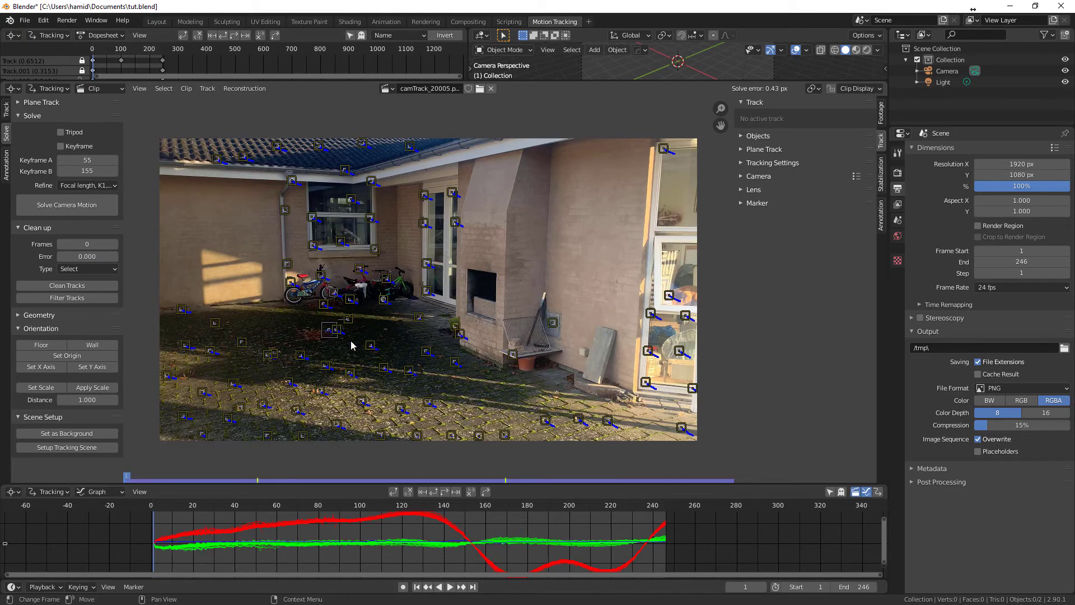
Solve the camera motion again with the remaining tracks and inspect the marker on the bicycle wheel.
left_click(74, 207)
left_click(384, 300)
left_click(345, 414)
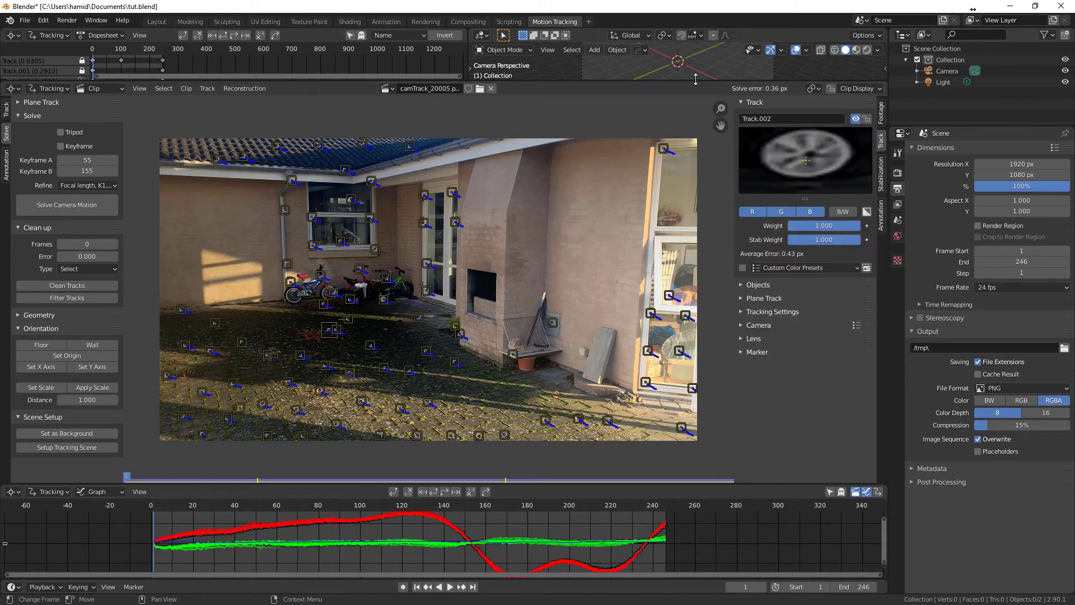
Enlarge the 3D viewport above the footage and shrink the graph area below it.
left_click_drag(699, 82, 702, 242)
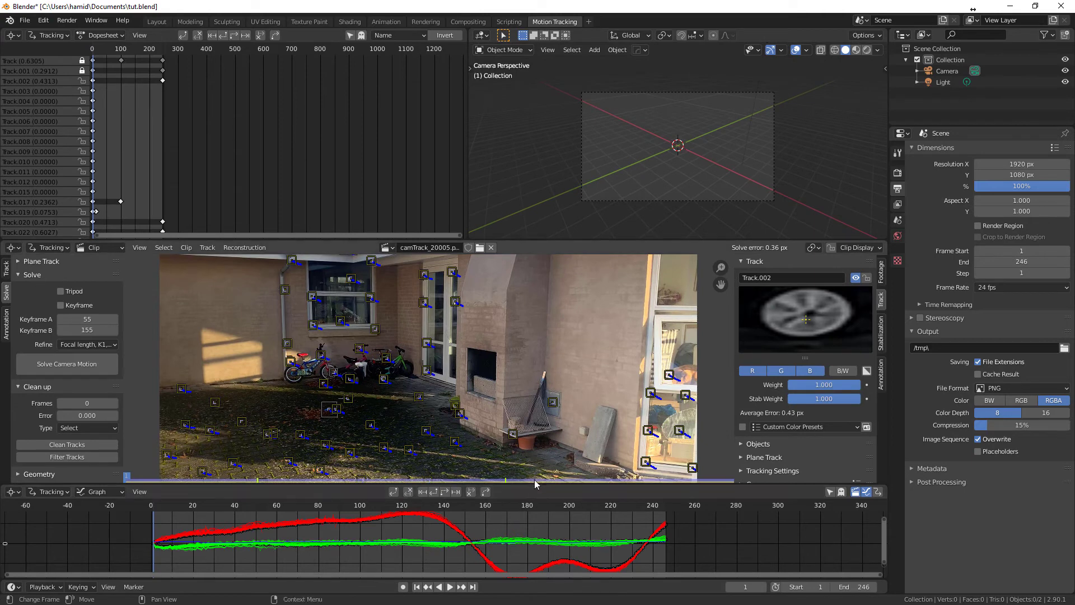
left_click_drag(533, 485, 530, 531)
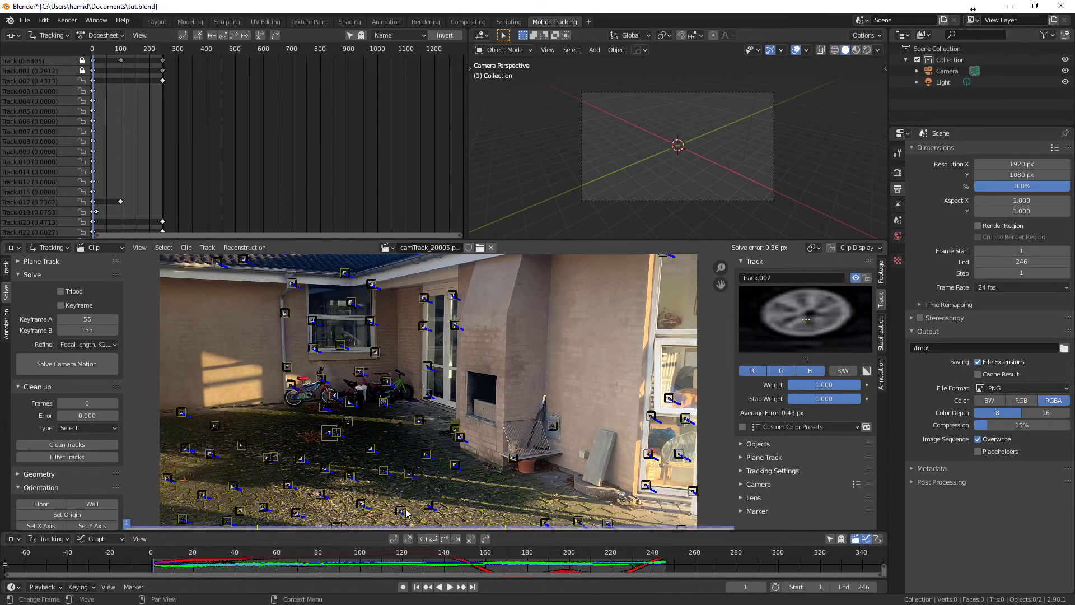
scroll(76, 467, "down", 2)
scroll(75, 466, "down", 3)
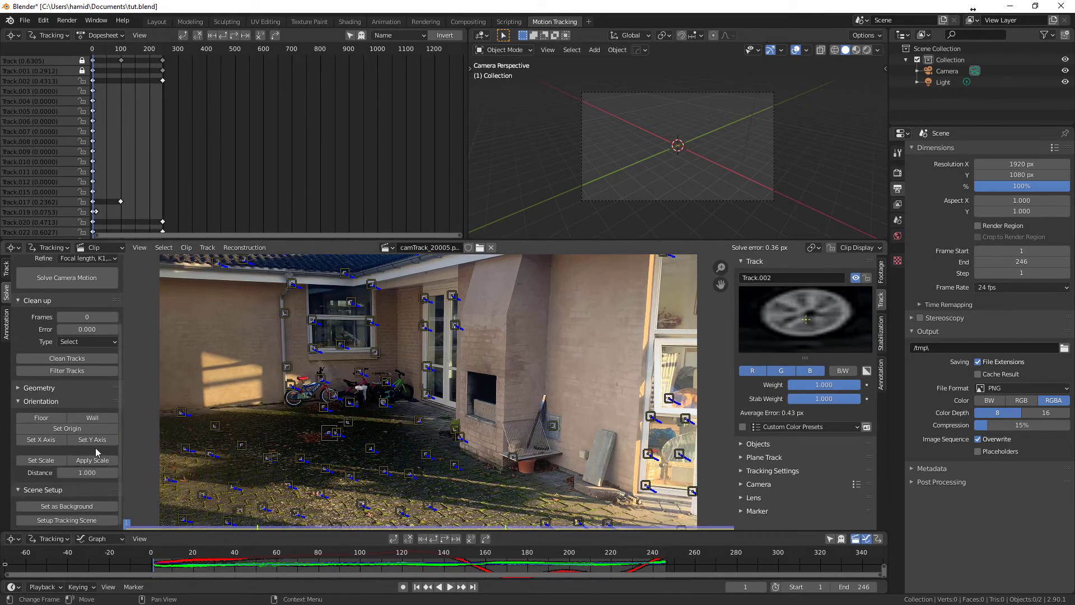
Set the footage as the camera's background and set up the tracking scene.
left_click(16, 389)
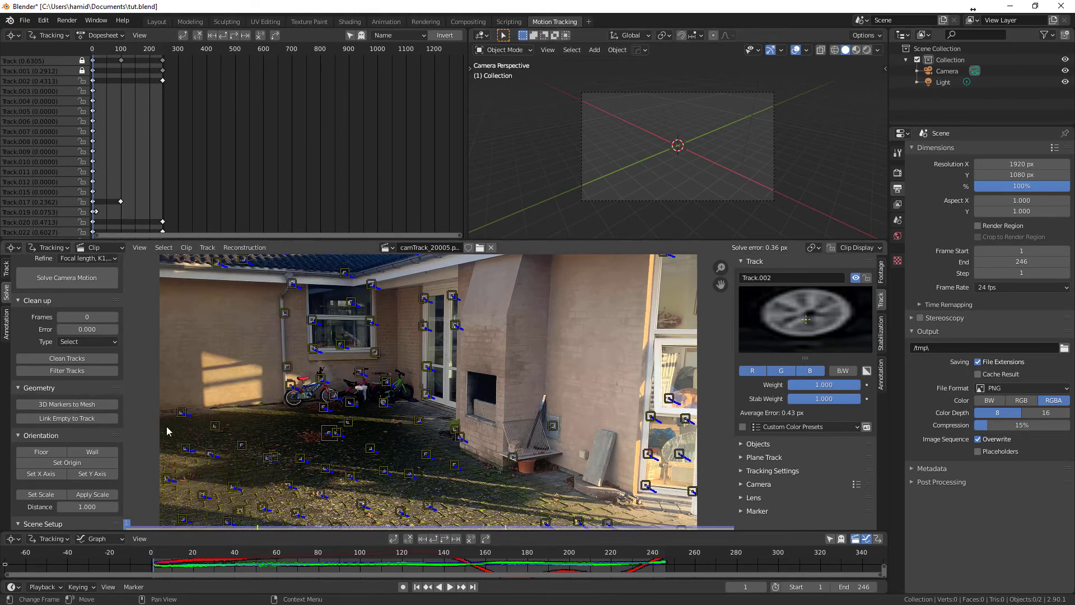
left_click(19, 388)
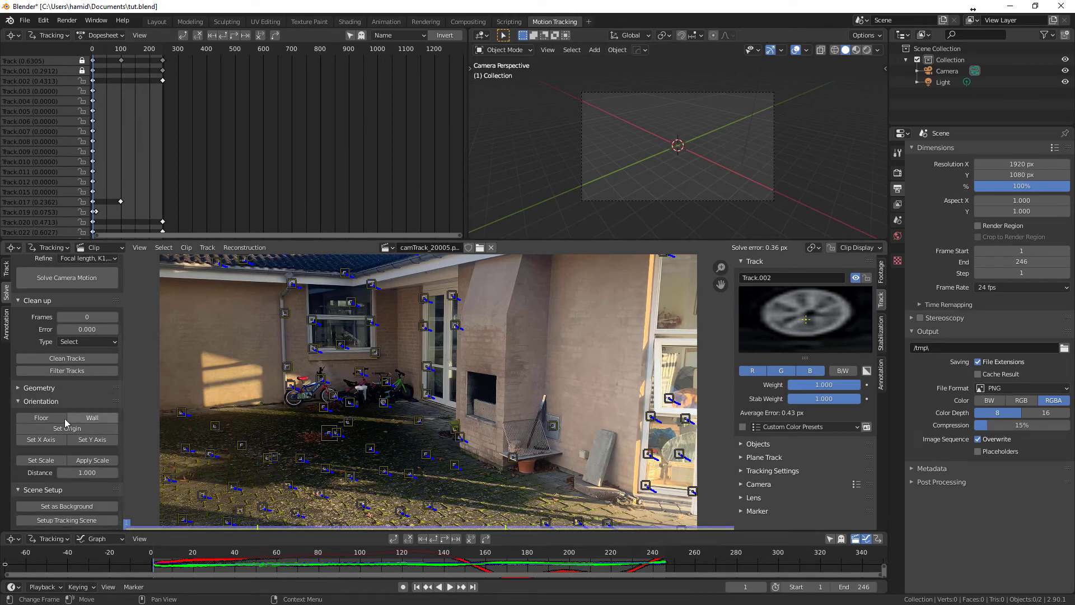
left_click(63, 507)
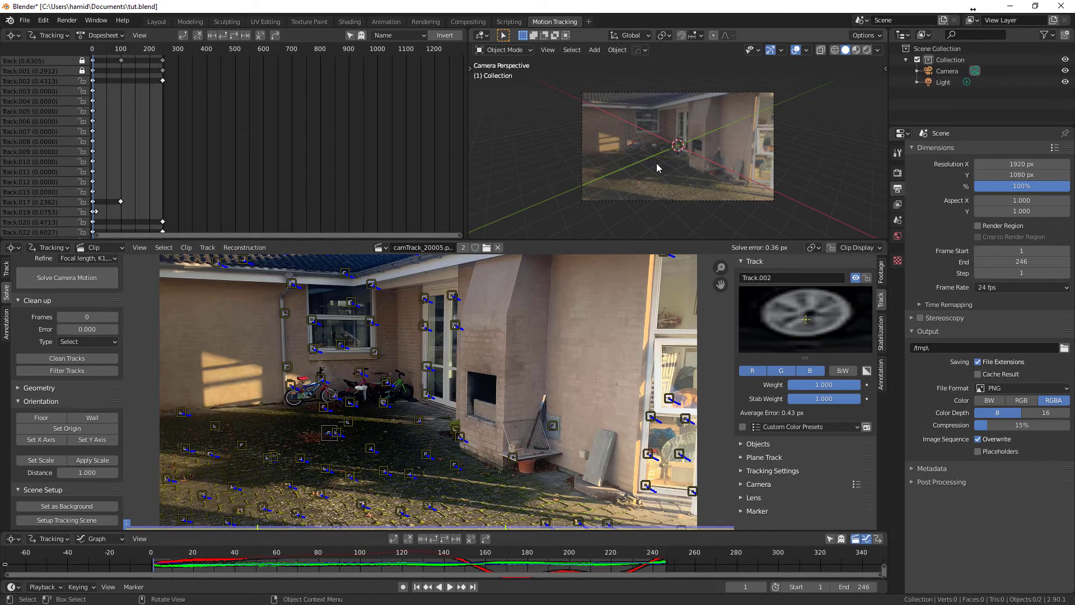
scroll(666, 166, "up", 2)
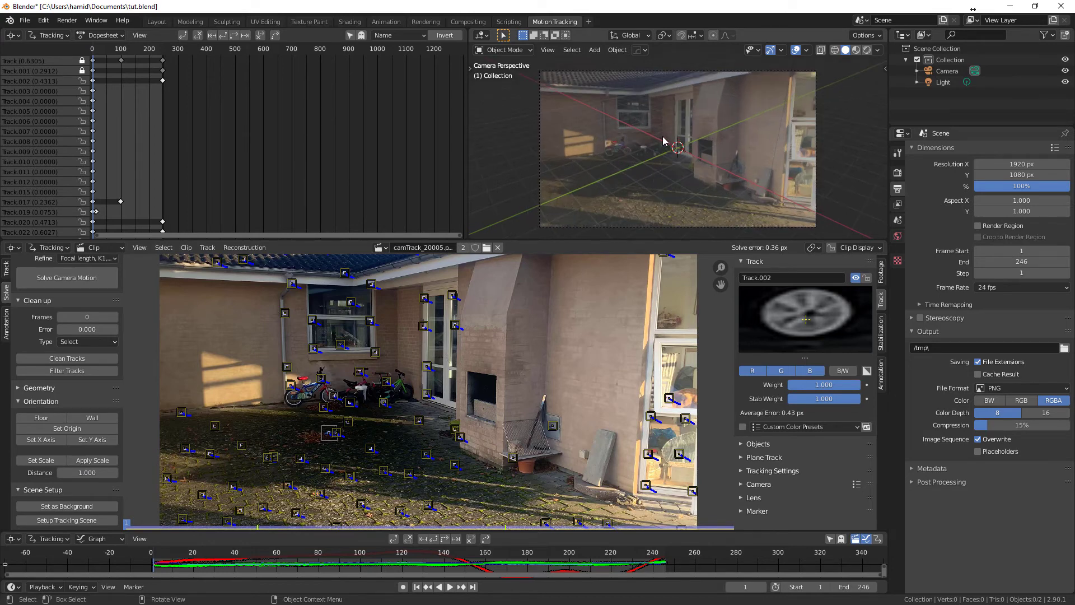
left_click(66, 522)
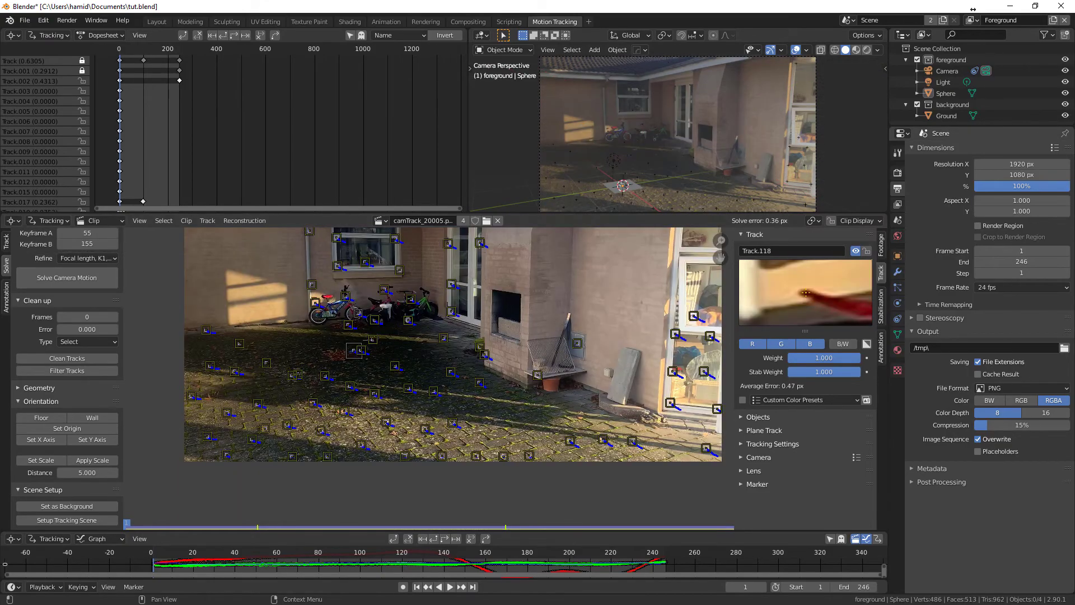
Enlarge the 3D viewport showing Suzanne and switch it to rendered shading, viewing the model from a different angle.
key("F12")
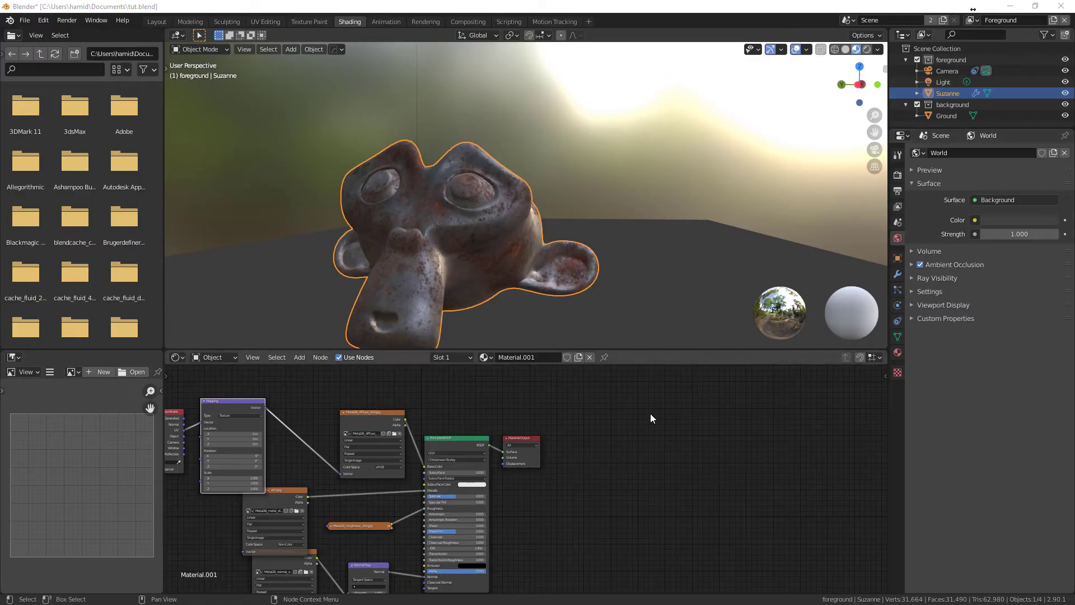
left_click_drag(507, 350, 506, 419)
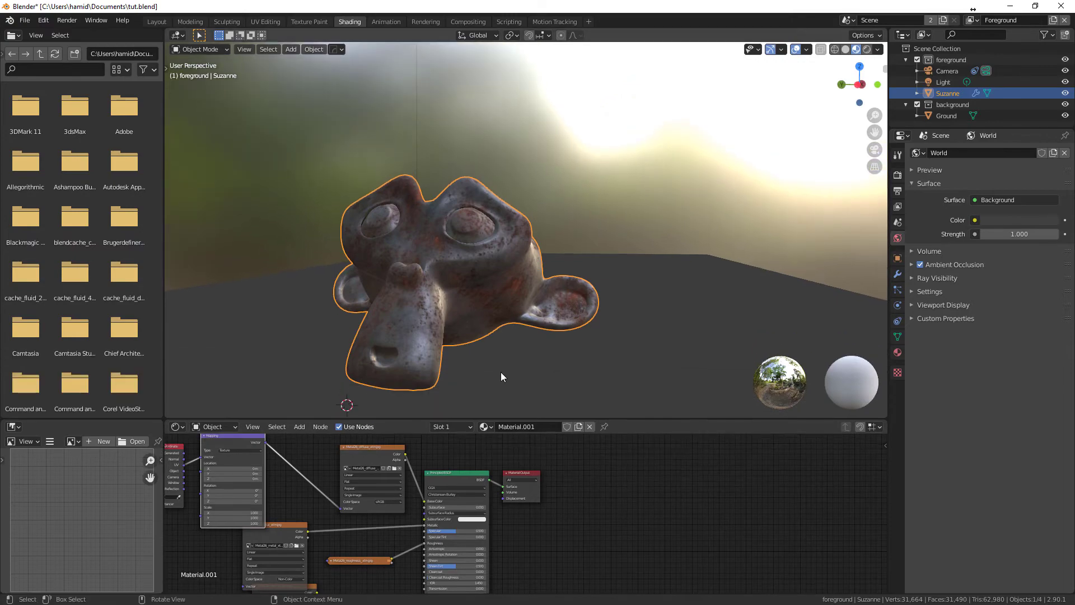
mouse_move(500, 372)
middle_mouse_down()
mouse_move(654, 371)
mouse_move(524, 391)
mouse_move(445, 386)
mouse_move(490, 379)
middle_mouse_up()
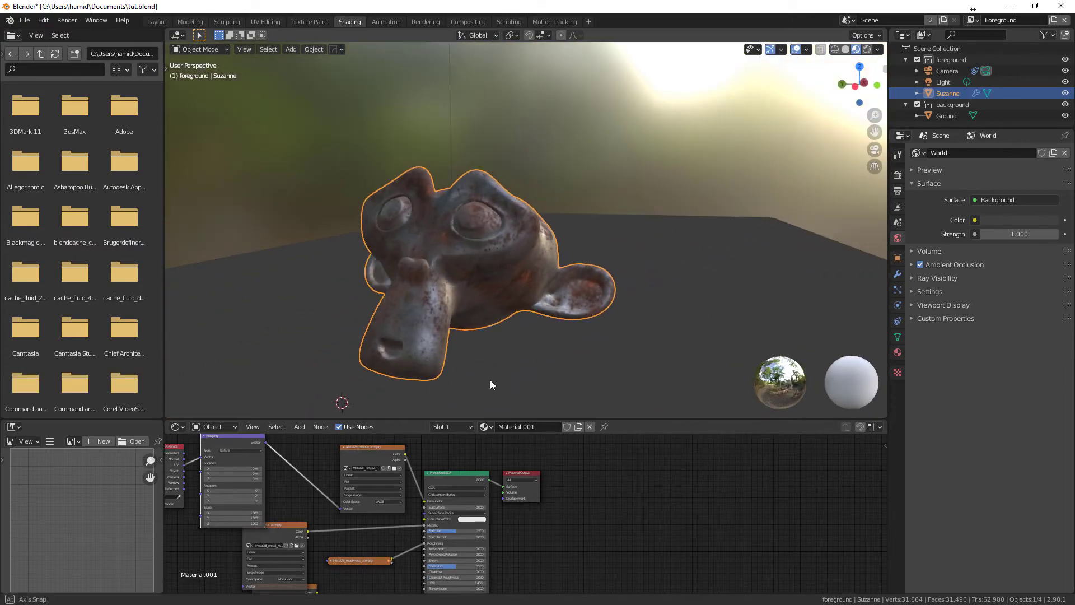
left_click(866, 49)
mouse_move(525, 192)
middle_mouse_down()
mouse_move(579, 241)
mouse_move(520, 267)
mouse_move(582, 245)
mouse_move(560, 235)
middle_mouse_up()
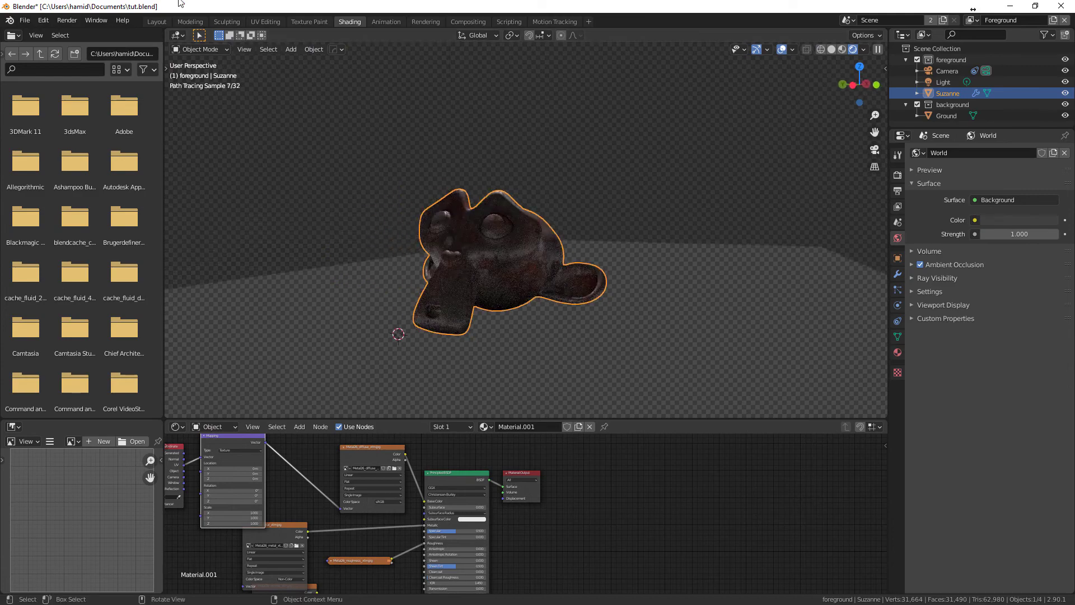
In the Layout workspace, select the Ground plane beneath Suzanne.
left_click(156, 21)
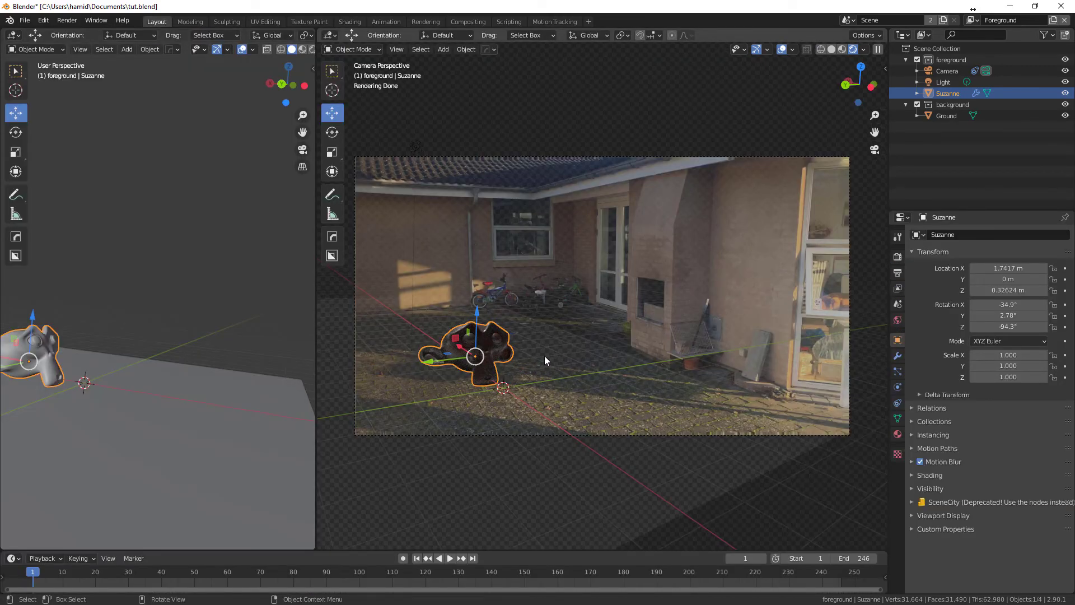
scroll(174, 364, "down", 3)
scroll(174, 364, "down", 1)
scroll(168, 365, "up", 1)
left_click(153, 366)
left_click(130, 411)
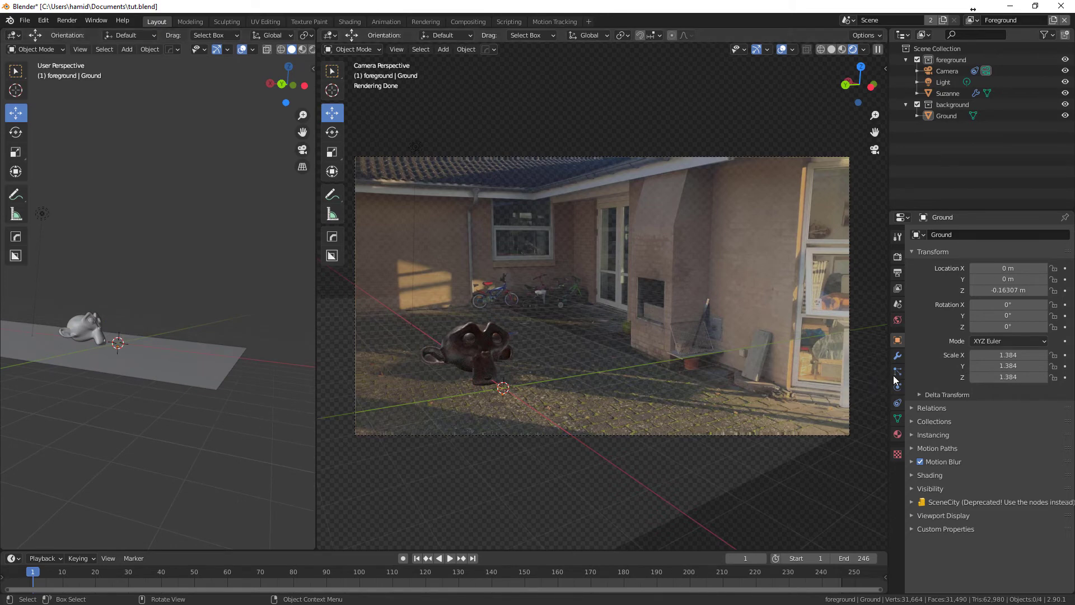
Open the World settings and show the World shader nodes in a Shader Editor in place of the secondary 3D viewport.
left_click(899, 322)
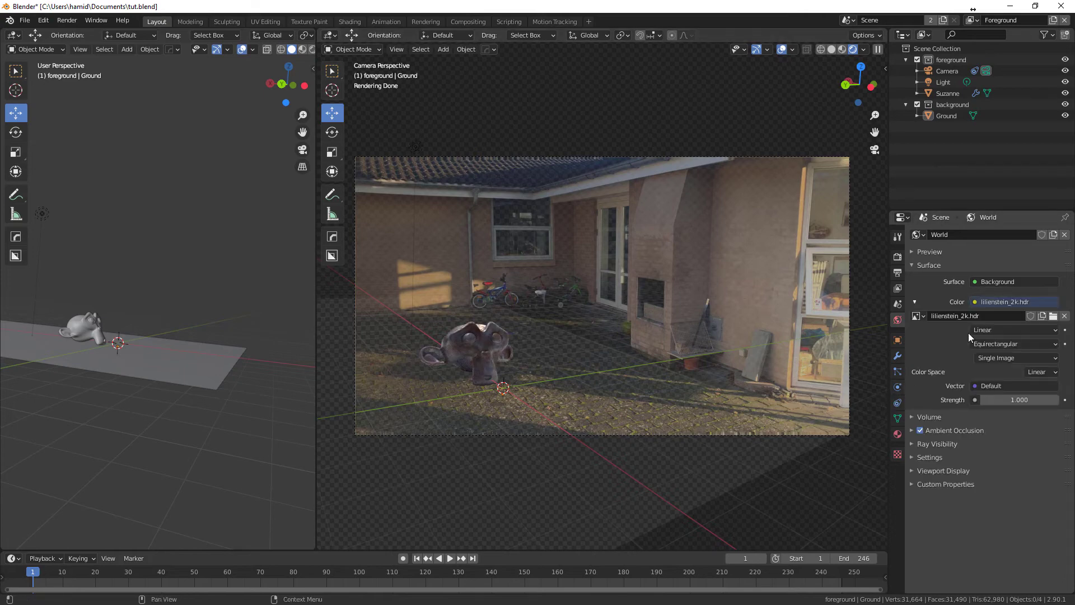
left_click(13, 35)
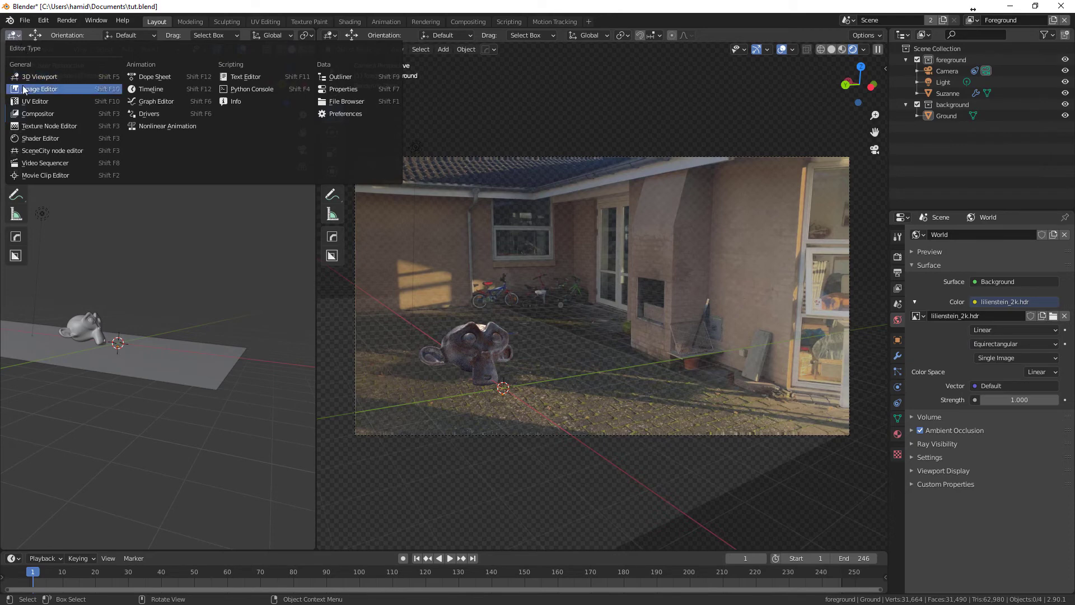
left_click(49, 138)
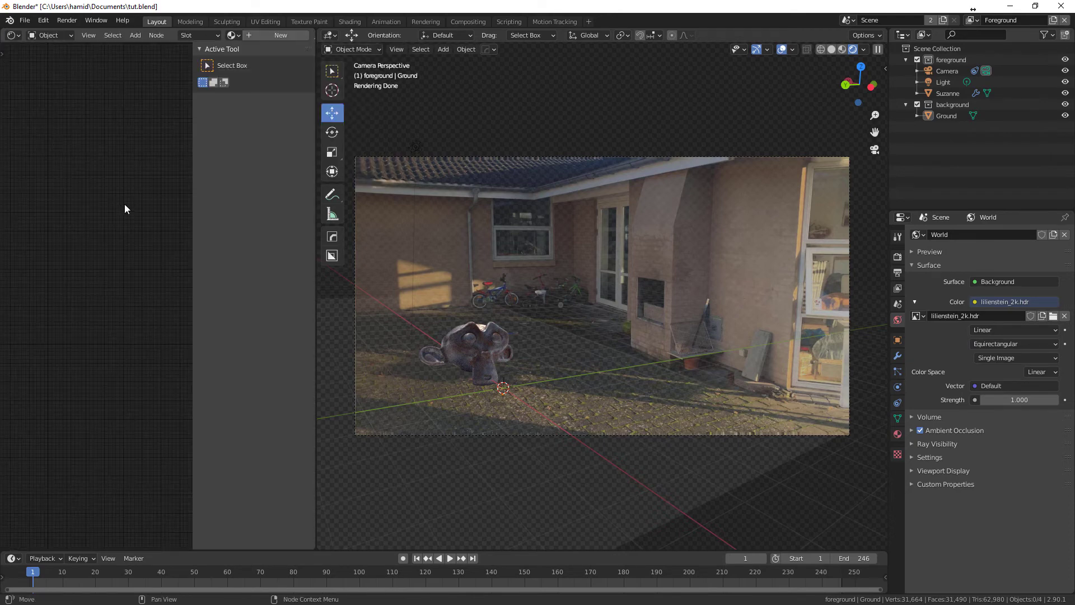
left_click(33, 34)
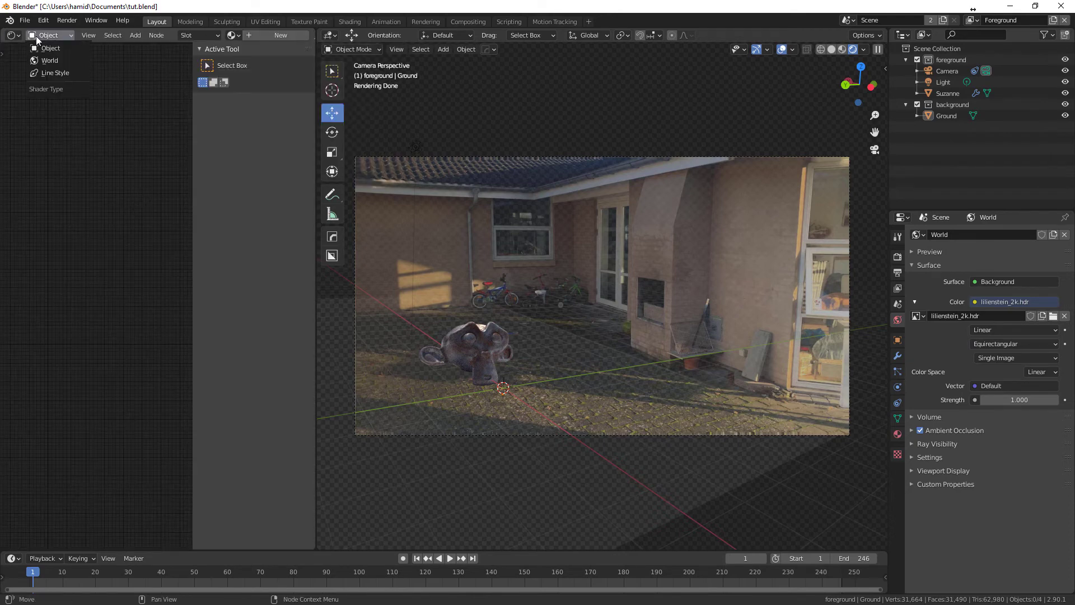
left_click(52, 60)
scroll(18, 307, "up", 3)
scroll(130, 338, "up", 2)
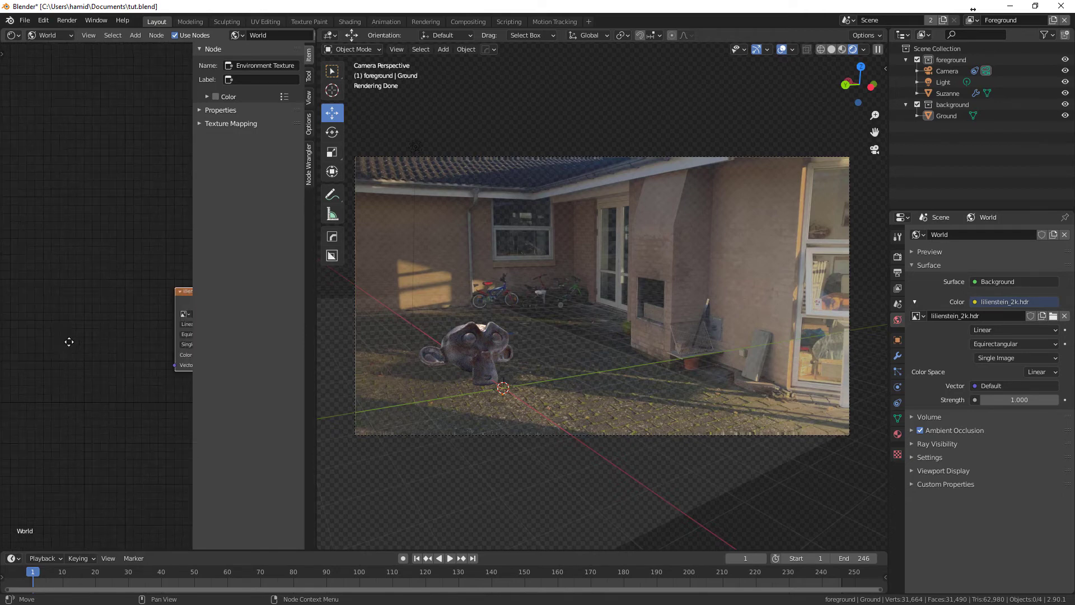
left_click(55, 279)
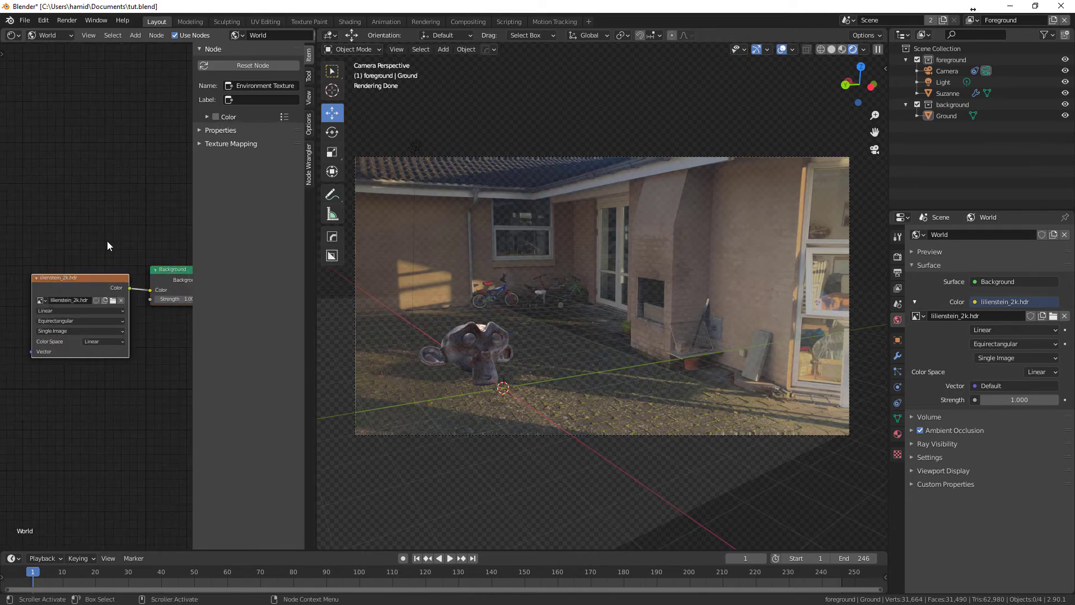
Add Mapping and Texture Coordinate nodes to the lilienstein_2k.hdr environment texture.
middle_click_drag(64, 239, 53, 240)
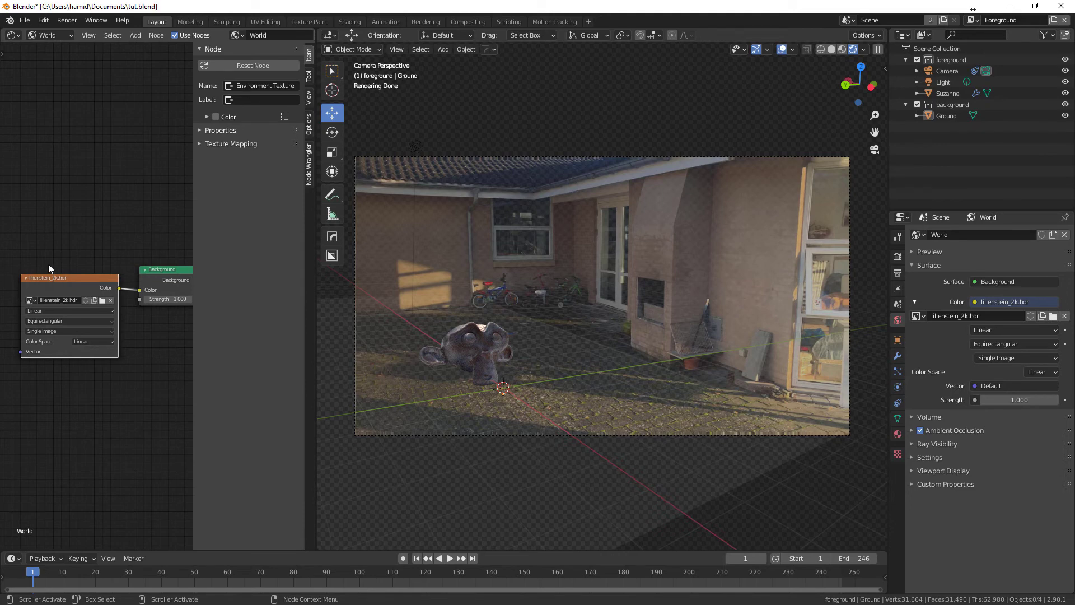
mouse_move(49, 275)
left_mouse_down()
mouse_move(42, 261)
mouse_move(47, 277)
left_mouse_up()
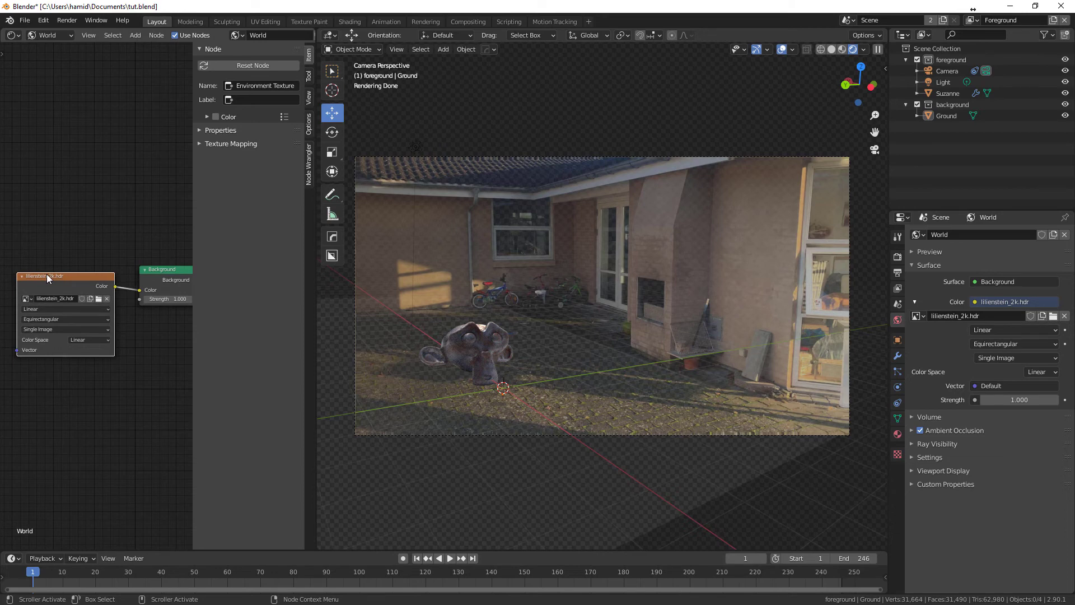
key("ctrl+t")
middle_click_drag(89, 247, 33, 266)
scroll(87, 254, "down", 3)
scroll(55, 279, "up", 2)
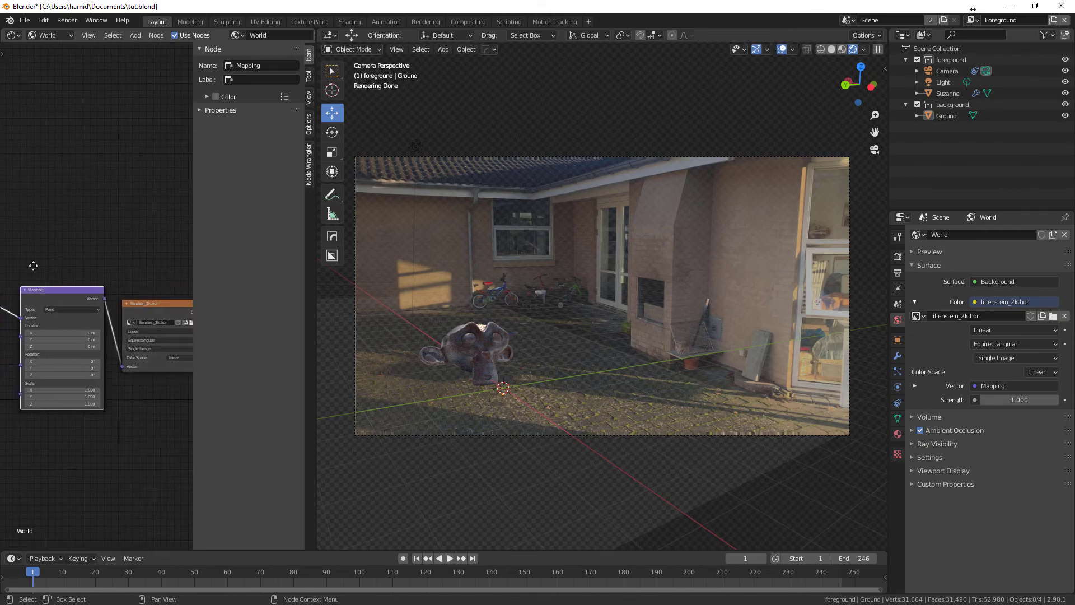
scroll(33, 265, "up", 1)
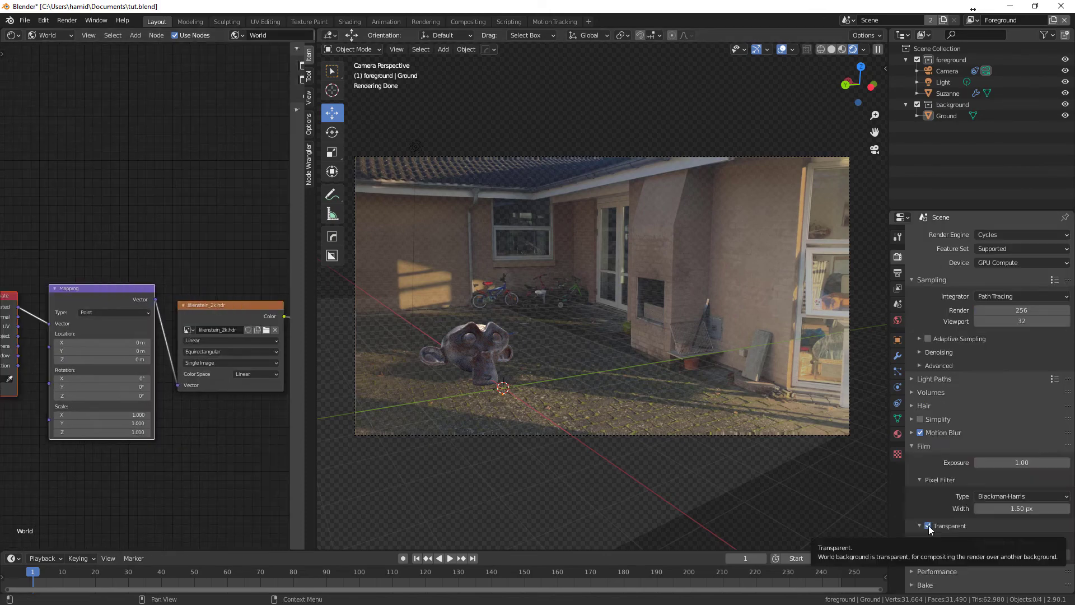
Turn off film transparency to reveal the HDR surroundings and set the Mapping node's Z rotation to 125°.
left_click(927, 525)
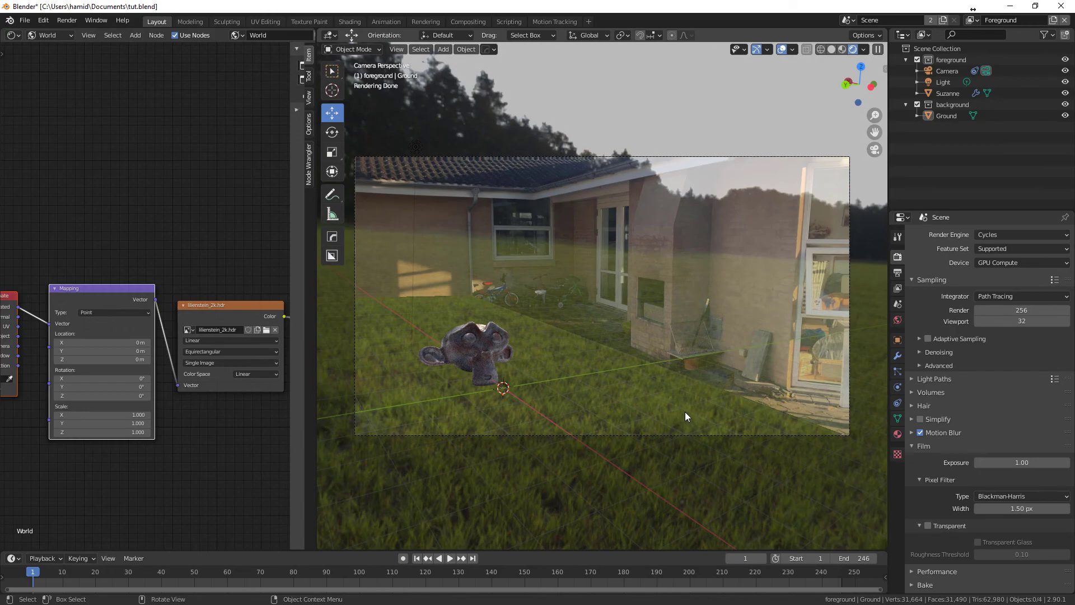
middle_click_drag(524, 420, 570, 337)
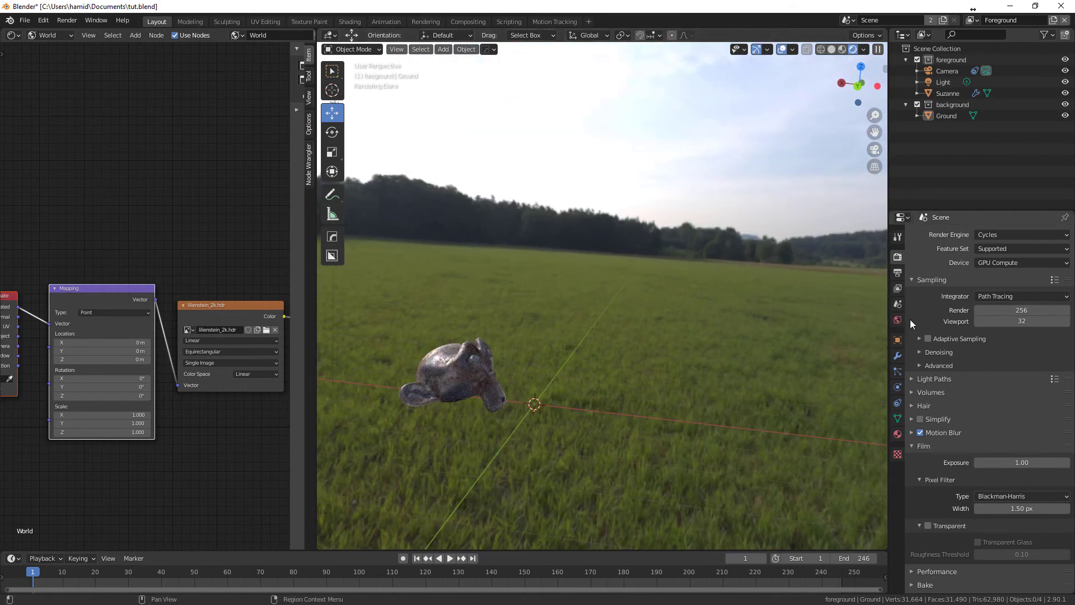
left_click(135, 396)
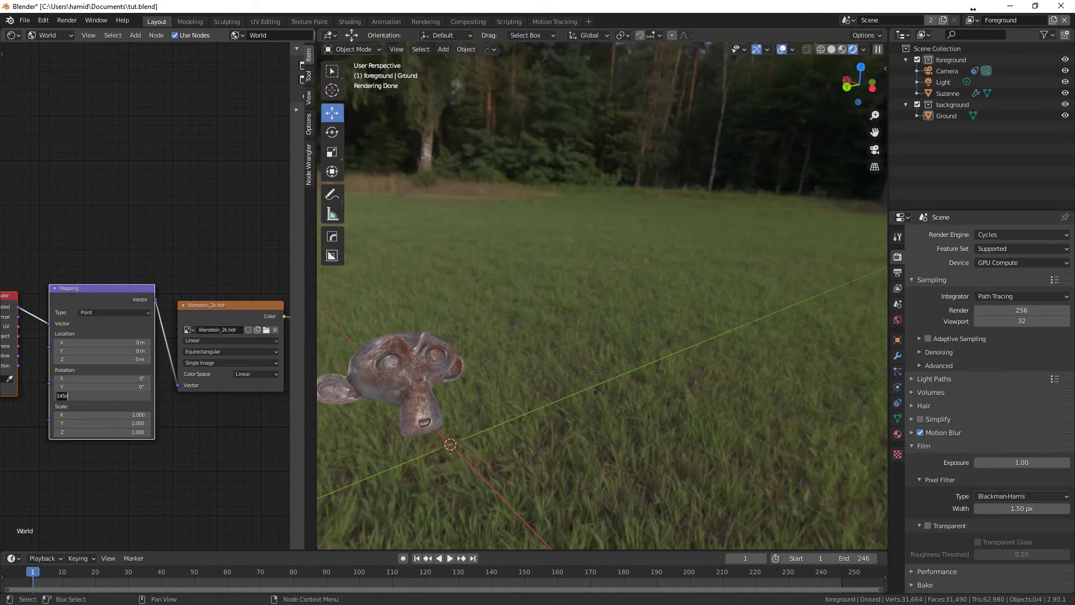
type("125")
key("Return")
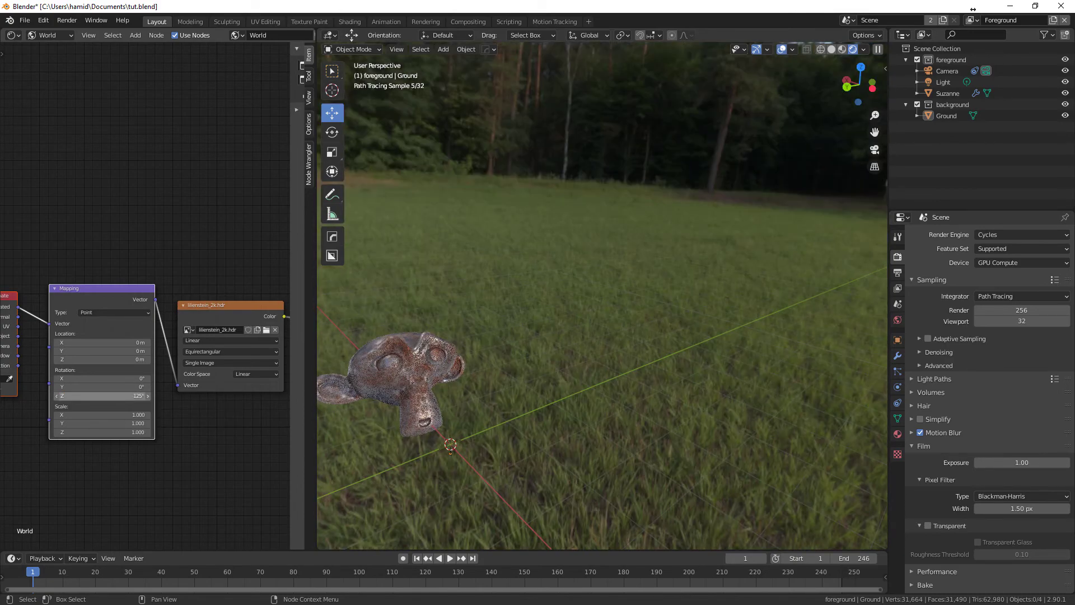
Return to the camera view with film transparency turned back on and render frame 1.
middle_click_drag(560, 336, 514, 344)
key("KP_0")
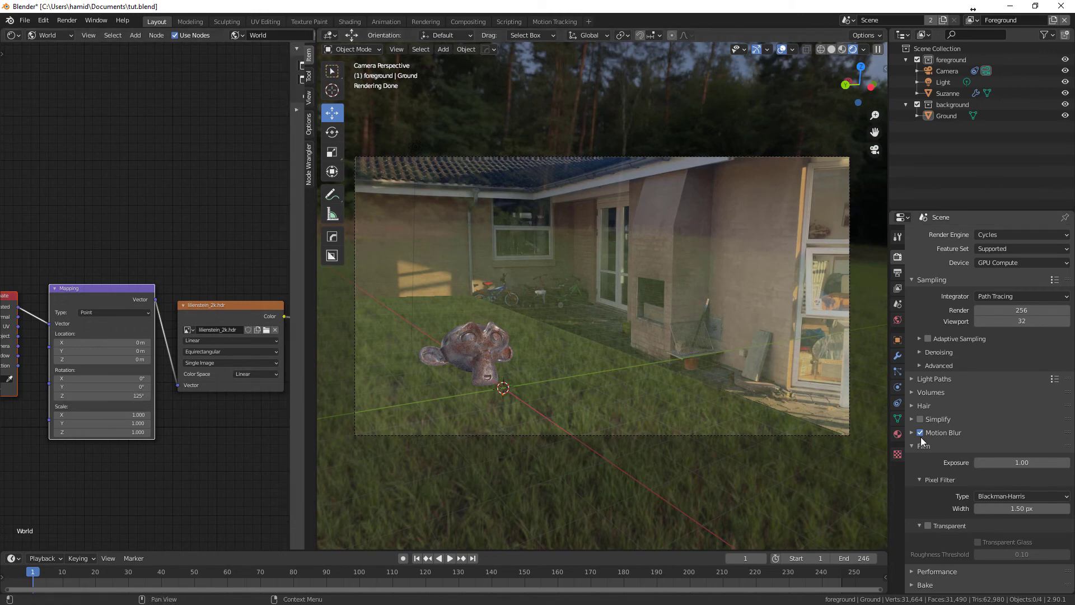
left_click(927, 526)
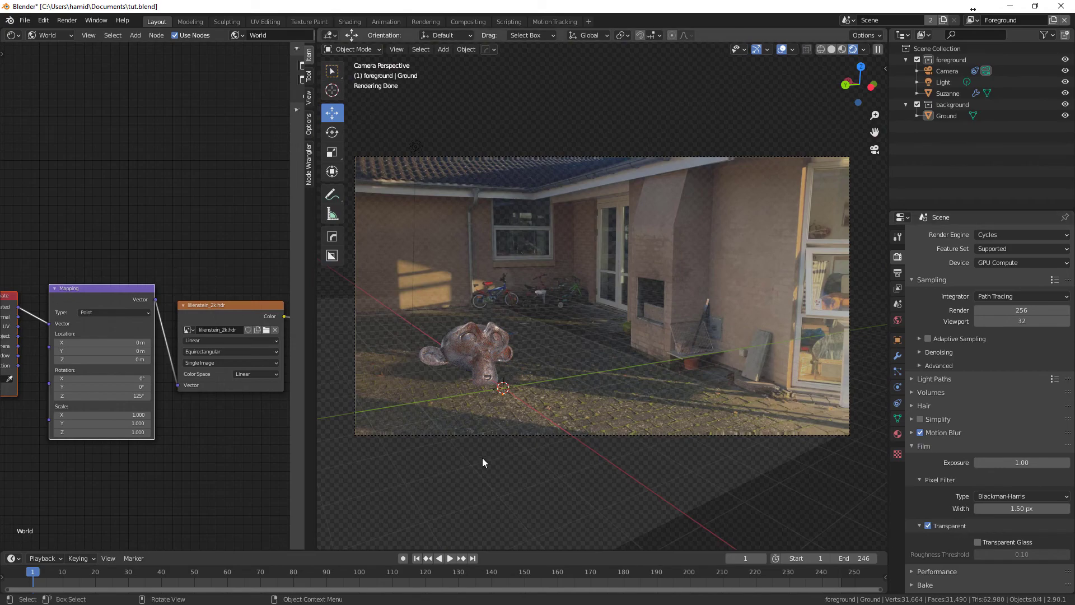
key("F12")
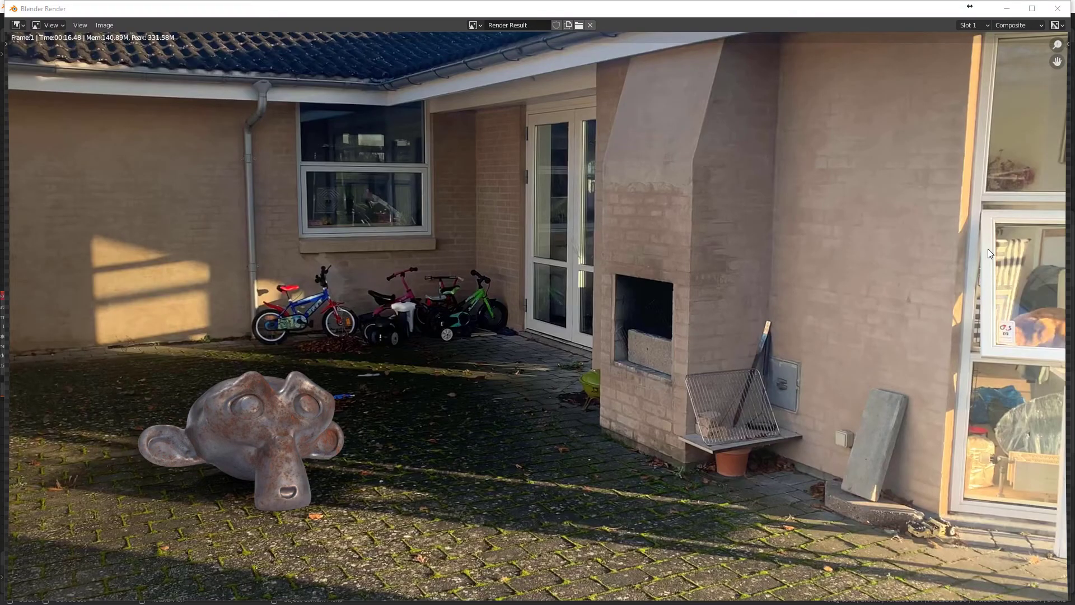
left_click(1058, 8)
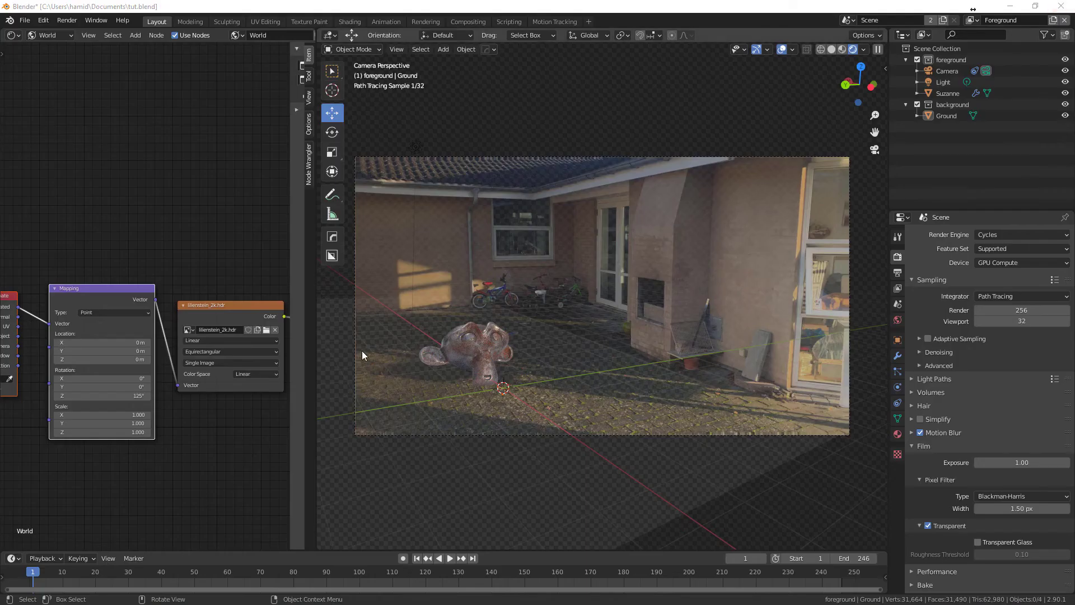
Select Suzanne and change the shader node area back to a 3D viewport with a close view of the model.
left_click(462, 349)
left_click(12, 37)
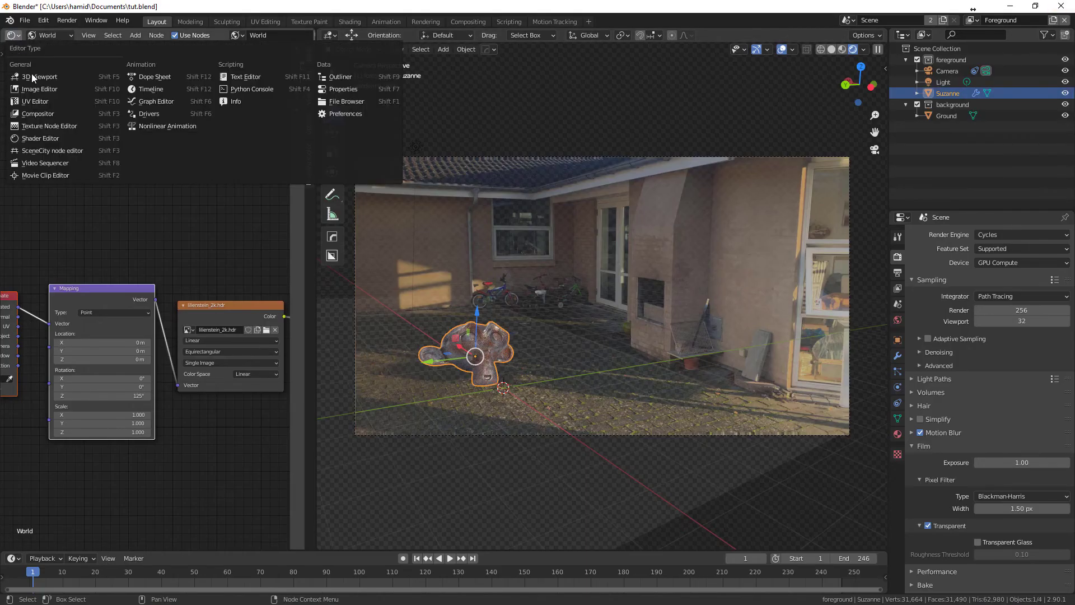
left_click(58, 74)
scroll(58, 361, "up", 2)
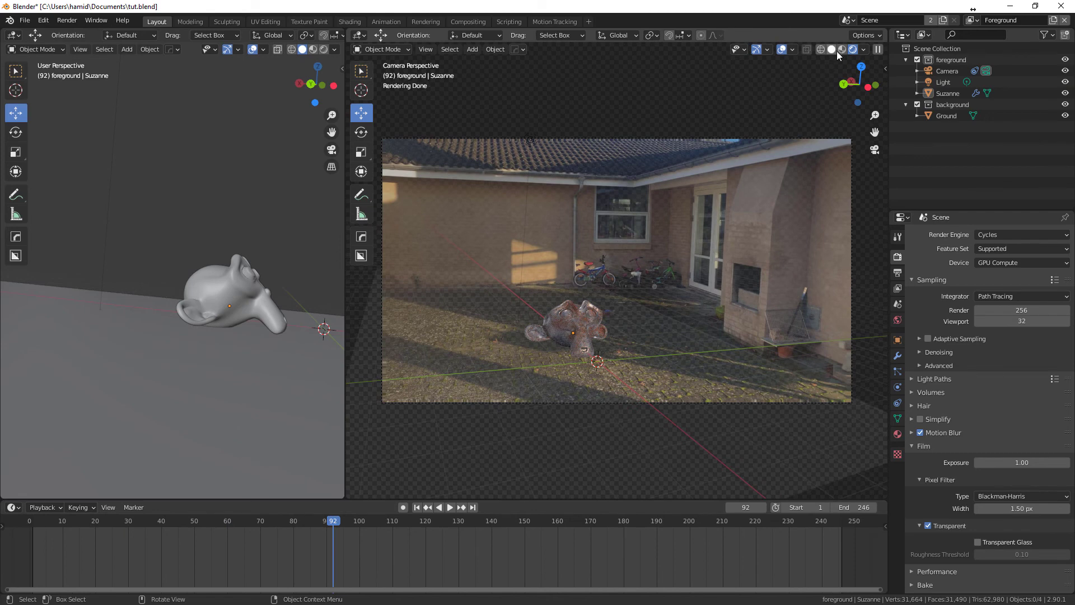
Check the tracked motion in solid shading, stop at frame 152 and restore rendered shading in the camera viewport.
left_click(834, 49)
left_click(451, 509)
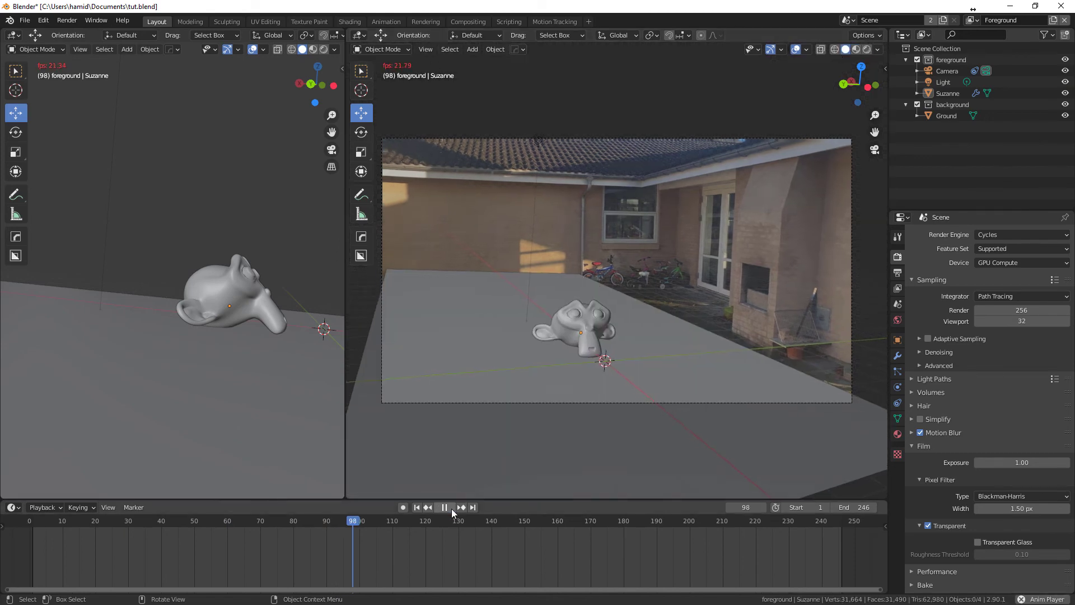
left_click(452, 508)
left_click_drag(626, 522, 585, 481)
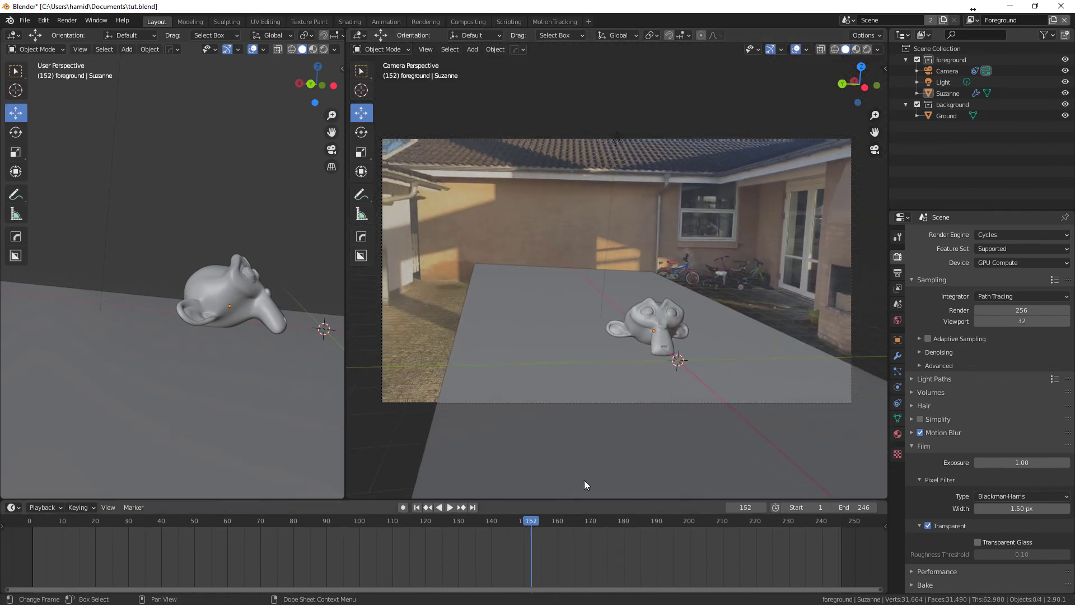
left_click(867, 49)
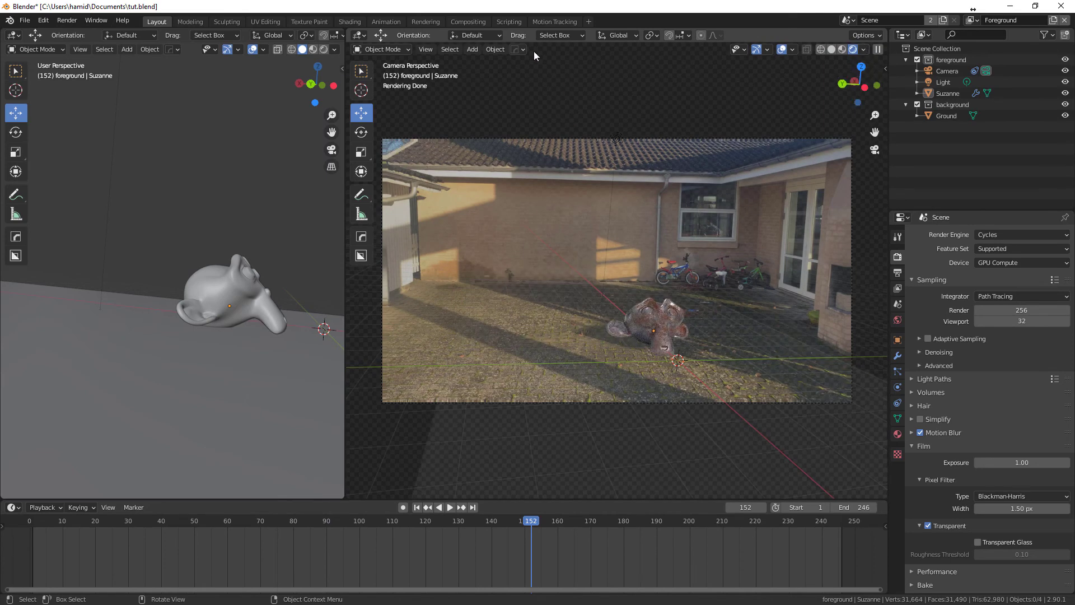
In the Compositing workspace, replace the Dope Sheet with an Image Editor displaying the Render Result.
left_click(468, 21)
middle_click_drag(333, 356, 425, 263)
left_click(13, 438)
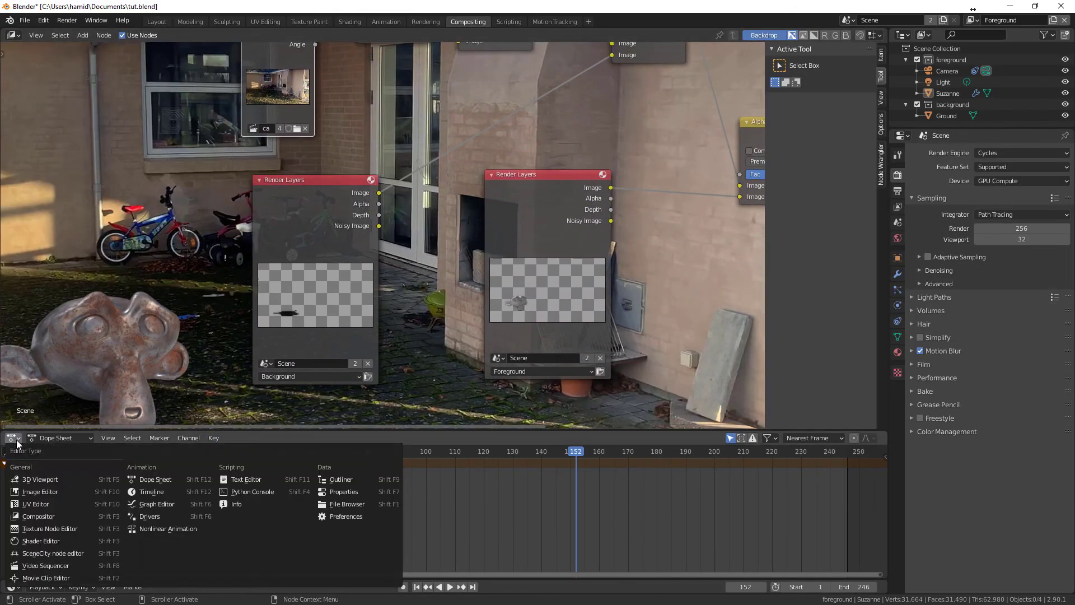
left_click(54, 438)
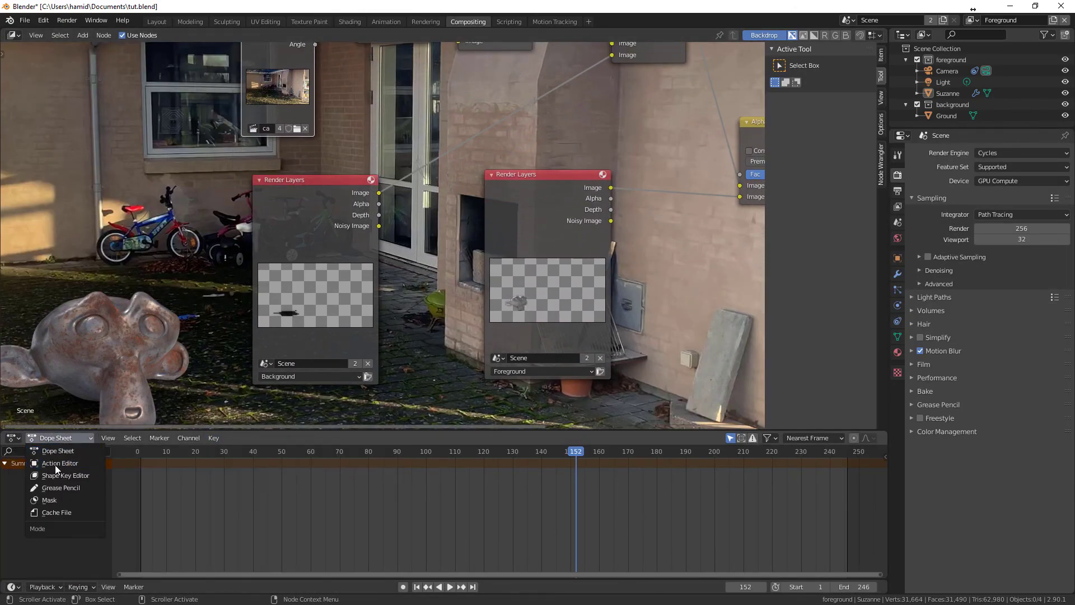
left_click(15, 438)
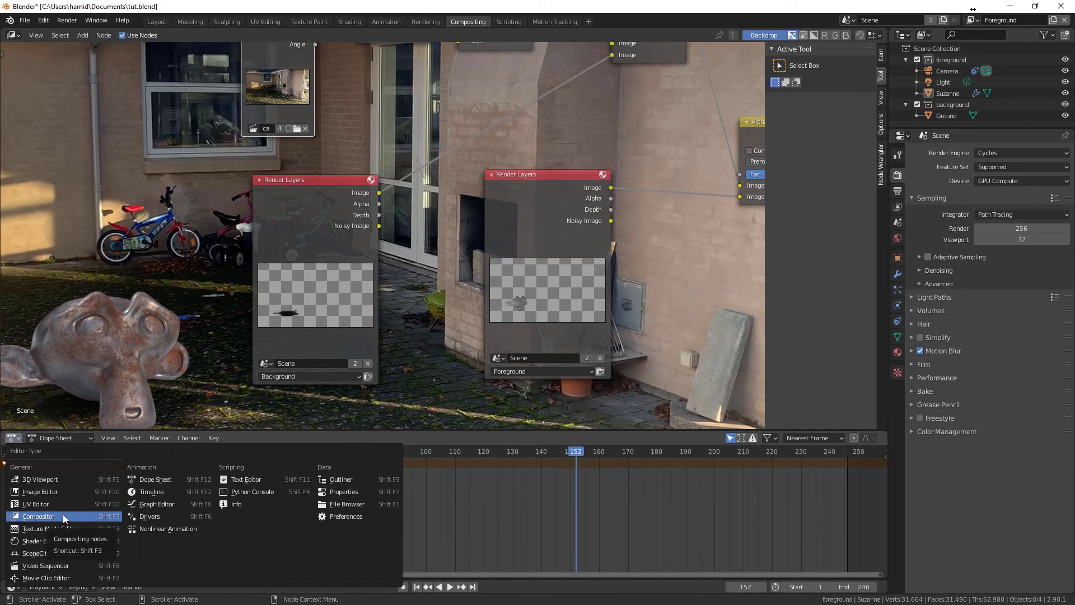
left_click(53, 491)
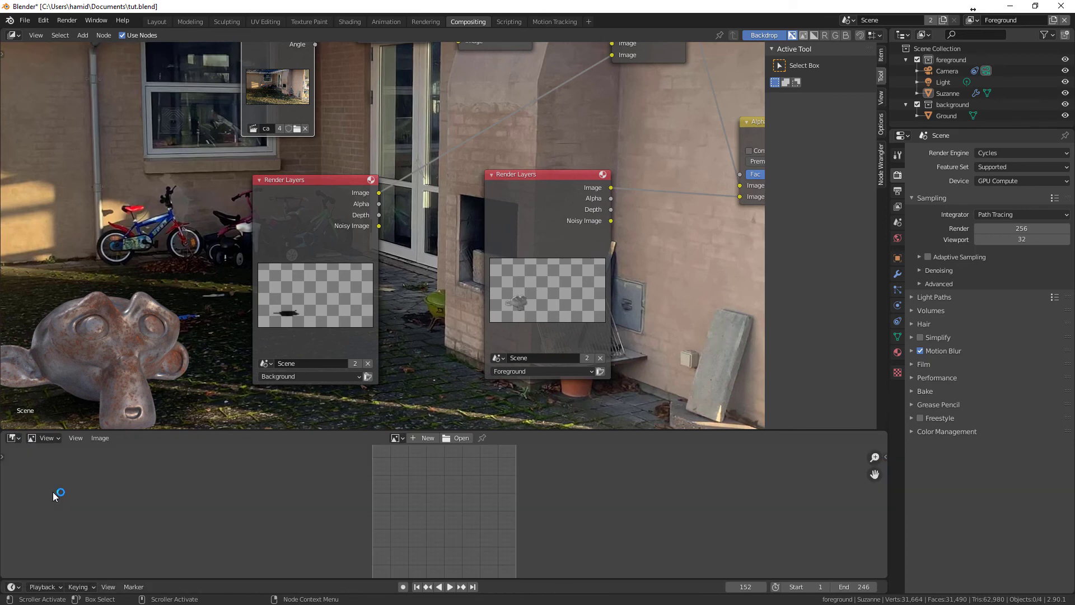
left_click(397, 438)
left_click(448, 507)
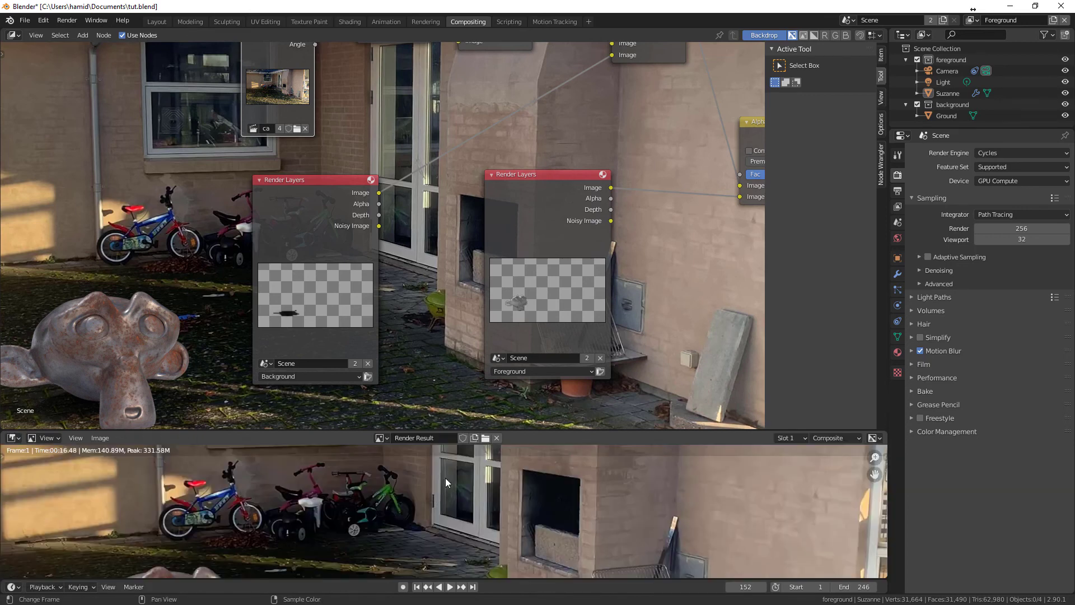
Enlarge the Image Editor and frame Suzanne in it, with the whole compositing node chain in view above.
left_click_drag(465, 431, 482, 320)
scroll(357, 480, "up", 2)
middle_click_drag(428, 398, 600, 404)
scroll(442, 143, "down", 4)
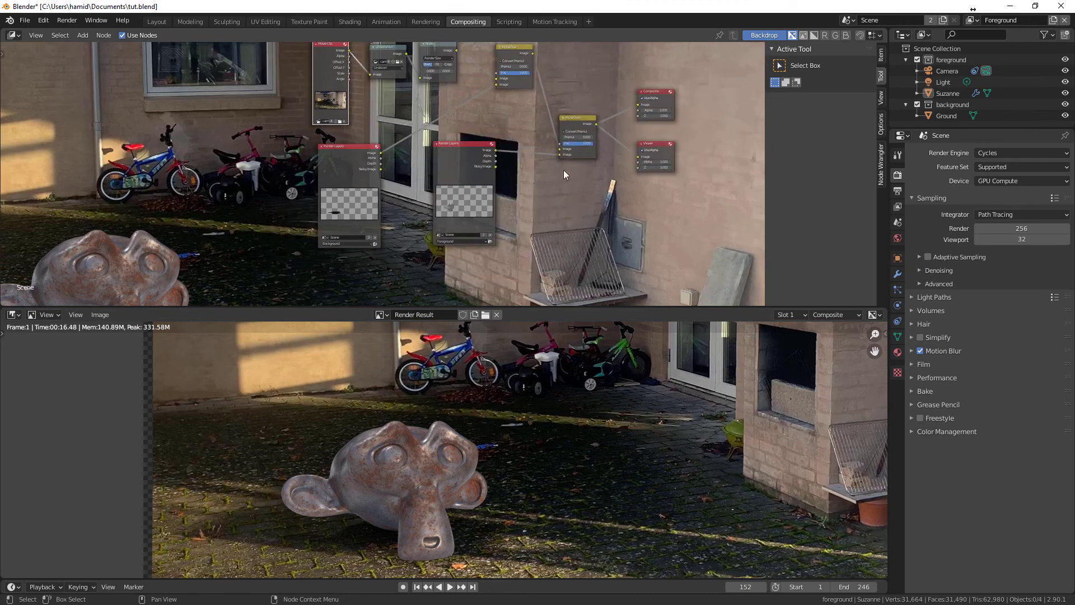
middle_click_drag(563, 170, 520, 211)
scroll(393, 259, "up", 2)
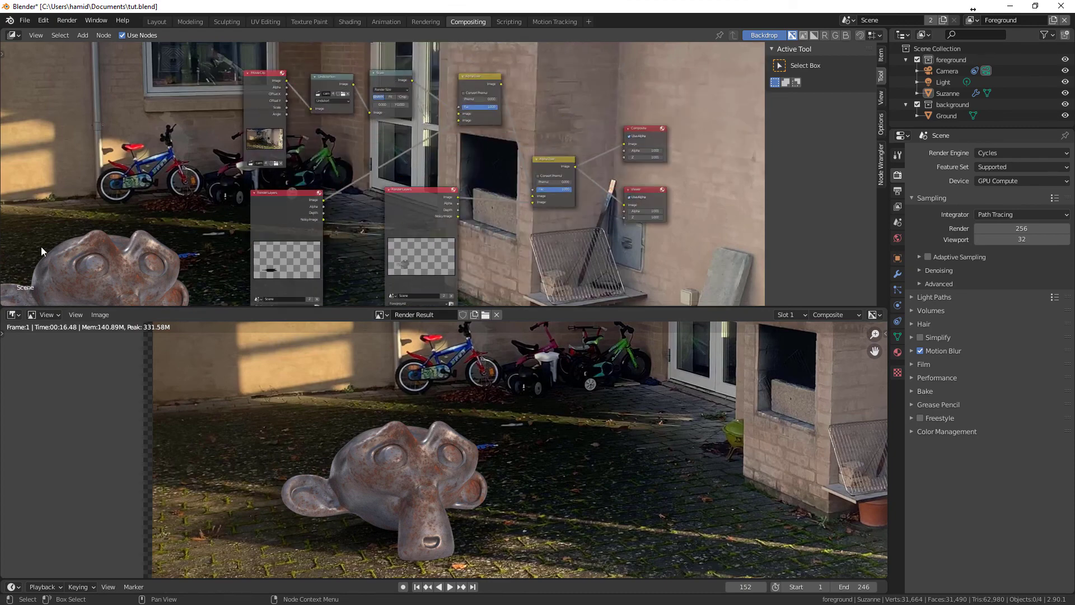
Make room and insert a Hue Saturation Value node between the Foreground render layer and the final Alpha Over node.
left_click_drag(427, 189, 423, 190)
left_click_drag(561, 158, 578, 147)
key("shift+a")
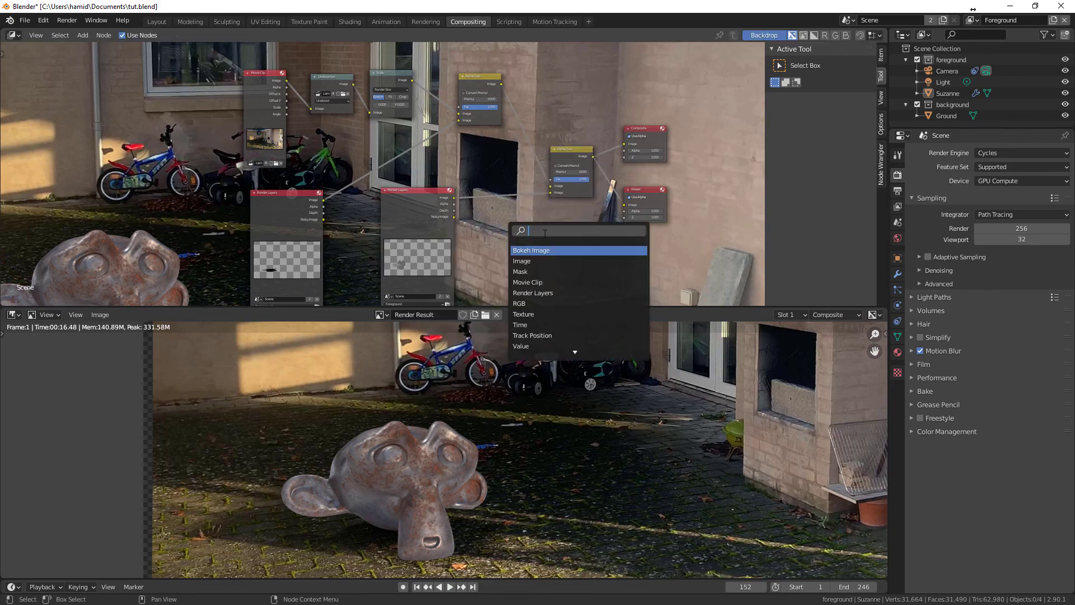
type("hu")
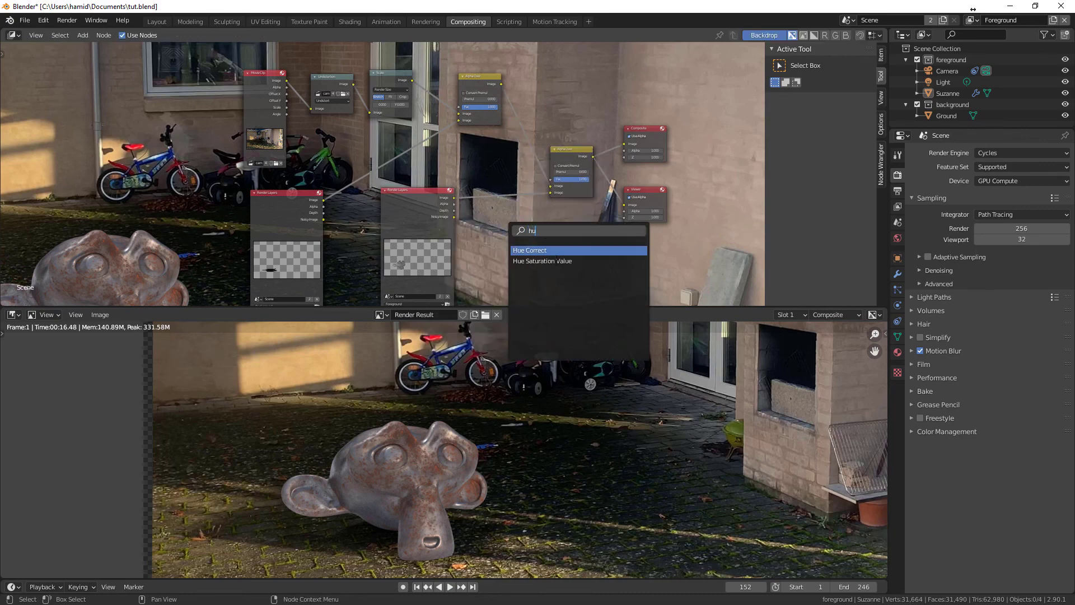
left_click(554, 261)
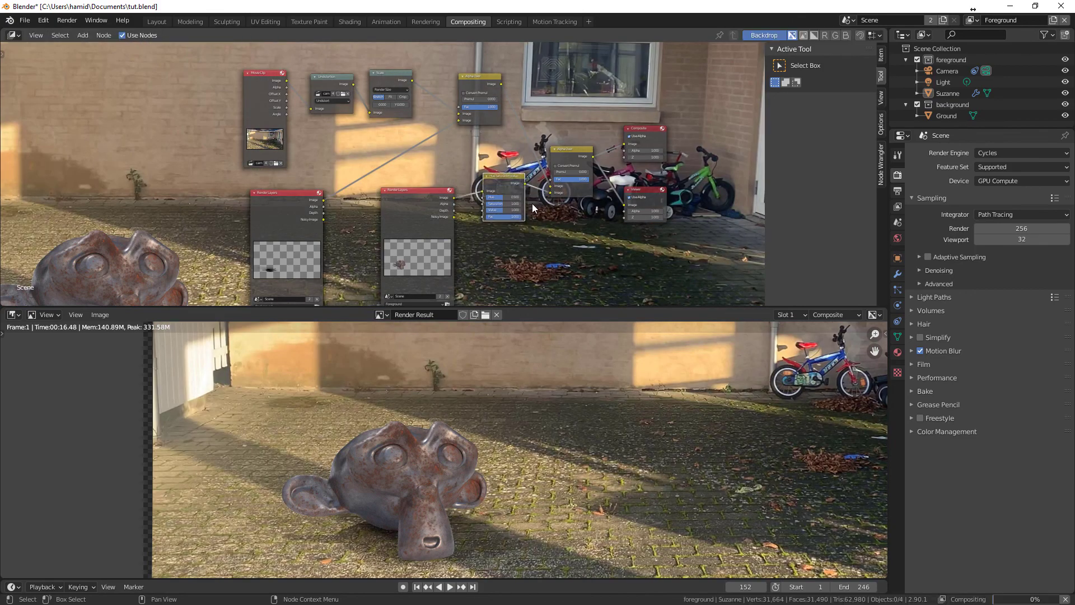
Set the Hue Saturation Value node's hue to 0.675, saturation to 0.350 and value to 0.683.
scroll(511, 243, "up", 2)
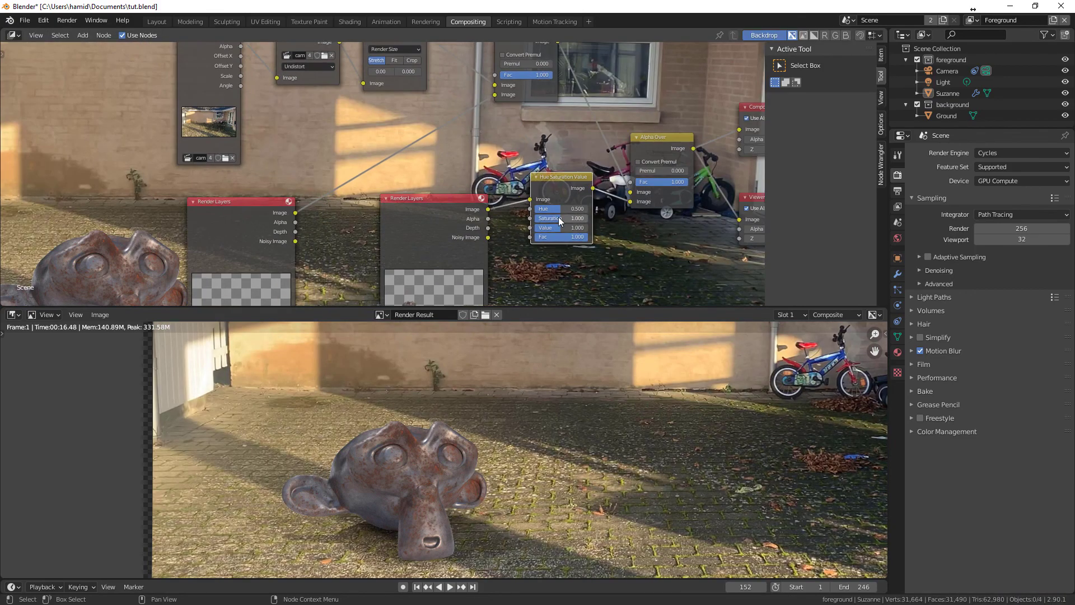
mouse_move(561, 218)
left_mouse_down()
mouse_move(548, 219)
mouse_move(555, 208)
left_mouse_up()
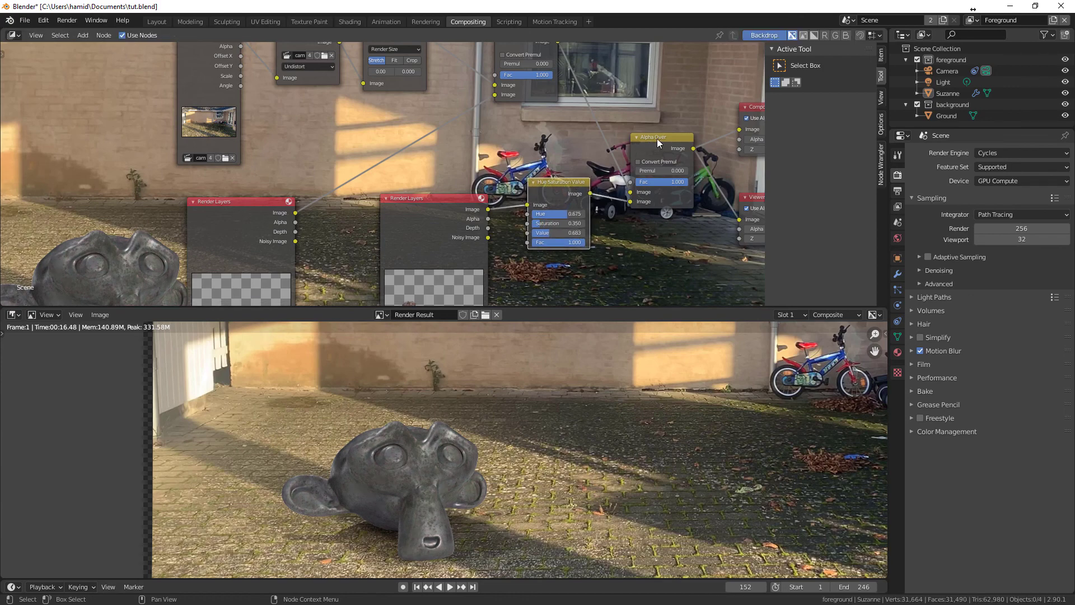
Make room in the foreground chain and insert an RGB Curves node between the Hue Saturation Value and final Alpha Over nodes.
left_click_drag(658, 144, 697, 125)
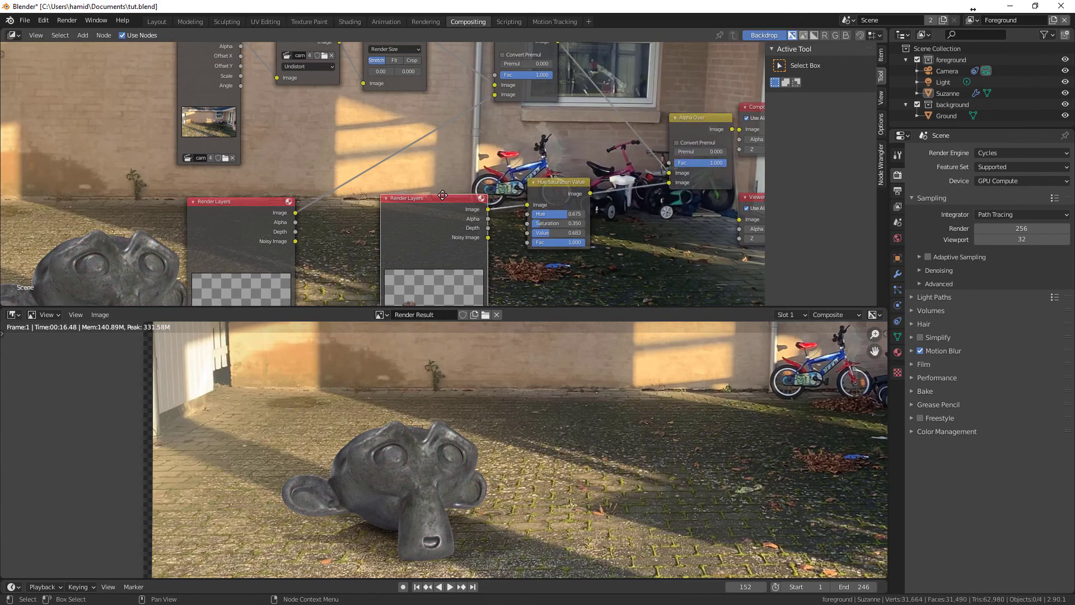
left_click_drag(431, 199, 386, 199)
left_click_drag(556, 181, 516, 190)
key("shift+a")
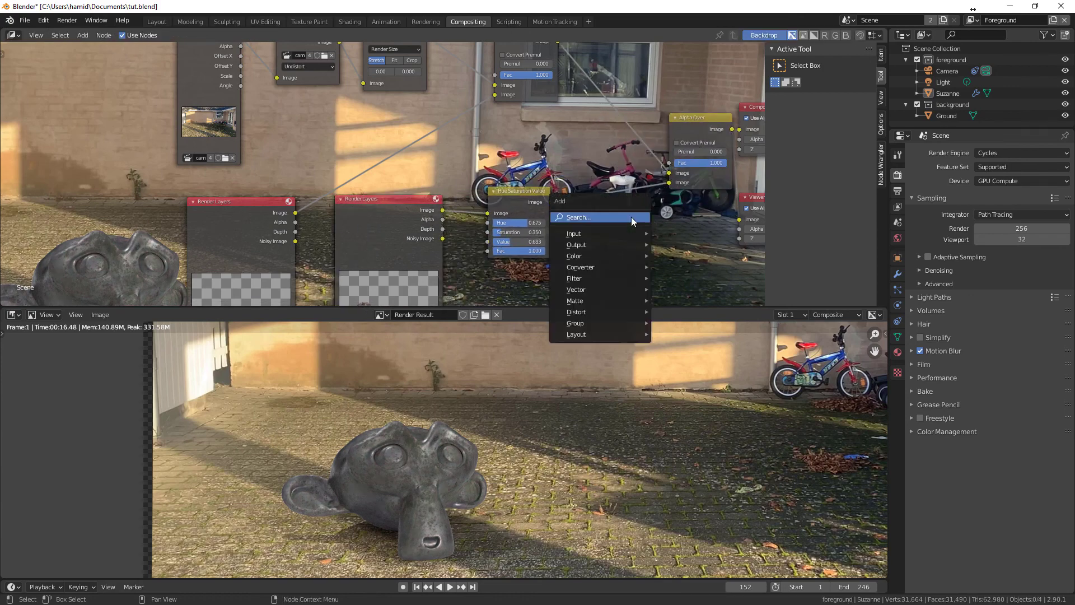
left_click(632, 217)
type("cu")
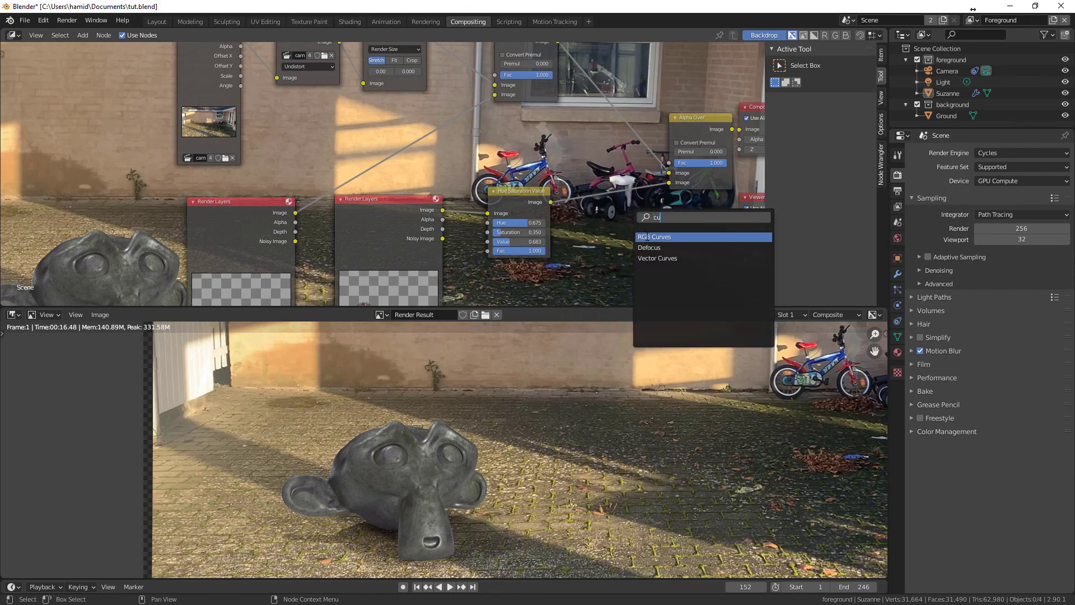
left_click(645, 237)
left_click(573, 145)
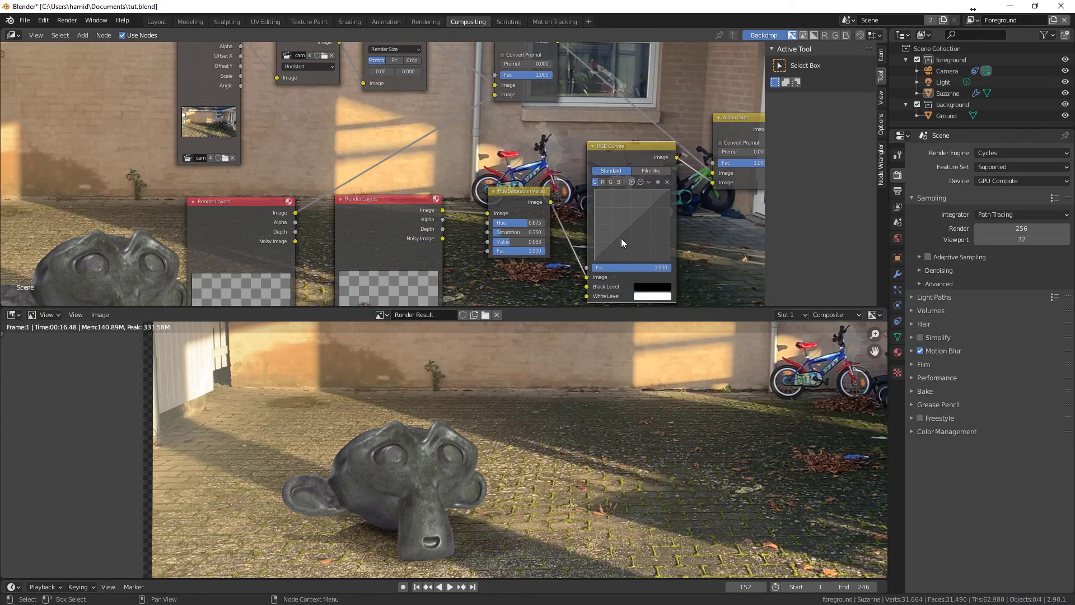
Darken Suzanne with the combined RGB curve, lowering an upper point and placing a shadow point at about X 0.194, Y 0.138.
left_click_drag(609, 246, 608, 250)
scroll(520, 465, "down", 3)
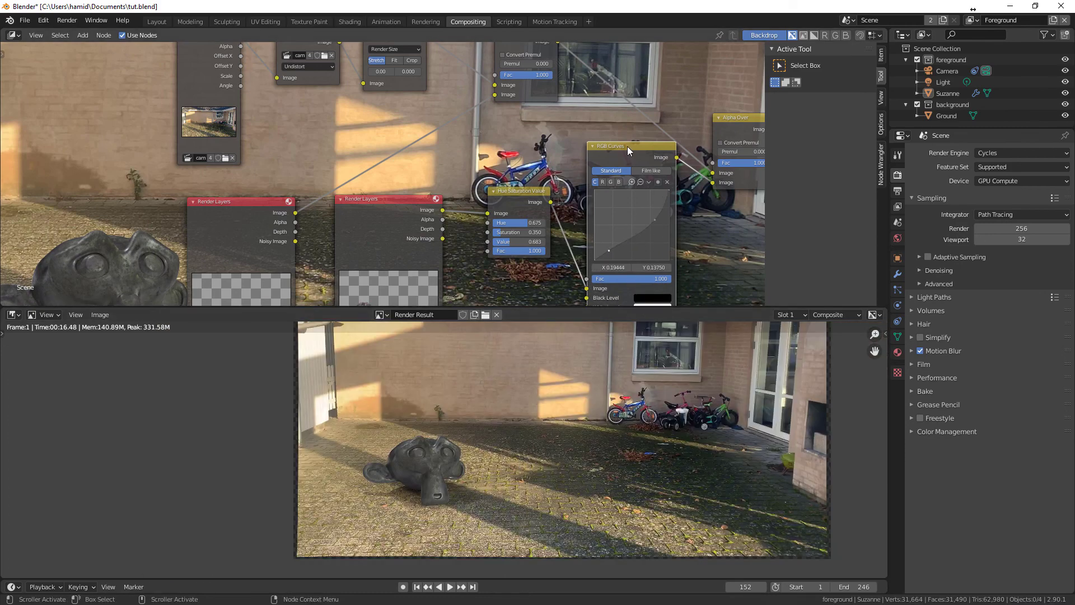
Mute and unmute the RGB Curves and Hue Saturation Value nodes to compare Suzanne with and without the color correction.
key("m")
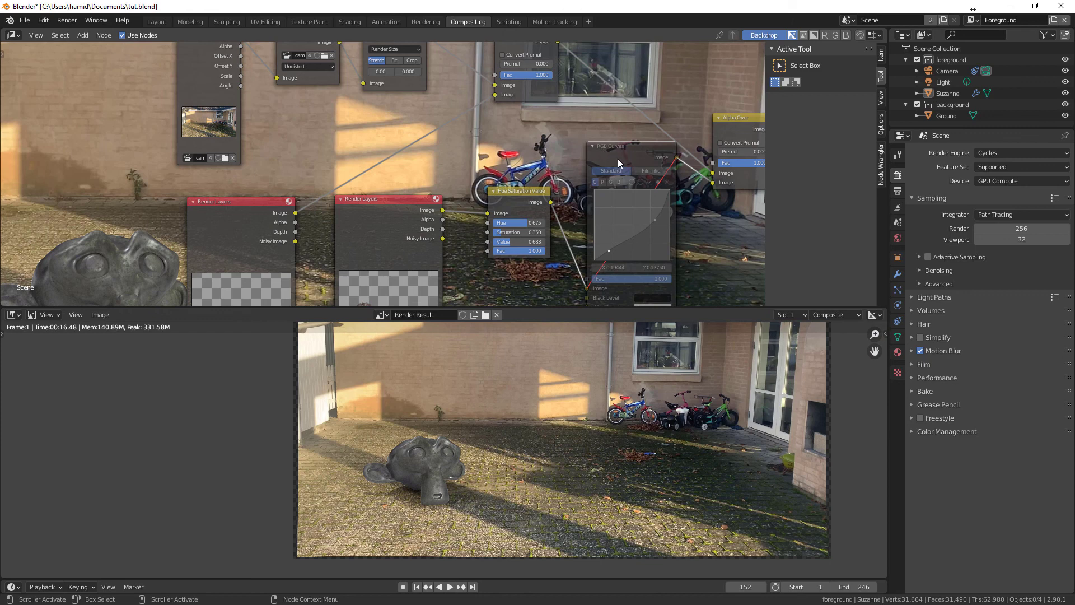
left_click(516, 195)
key("m")
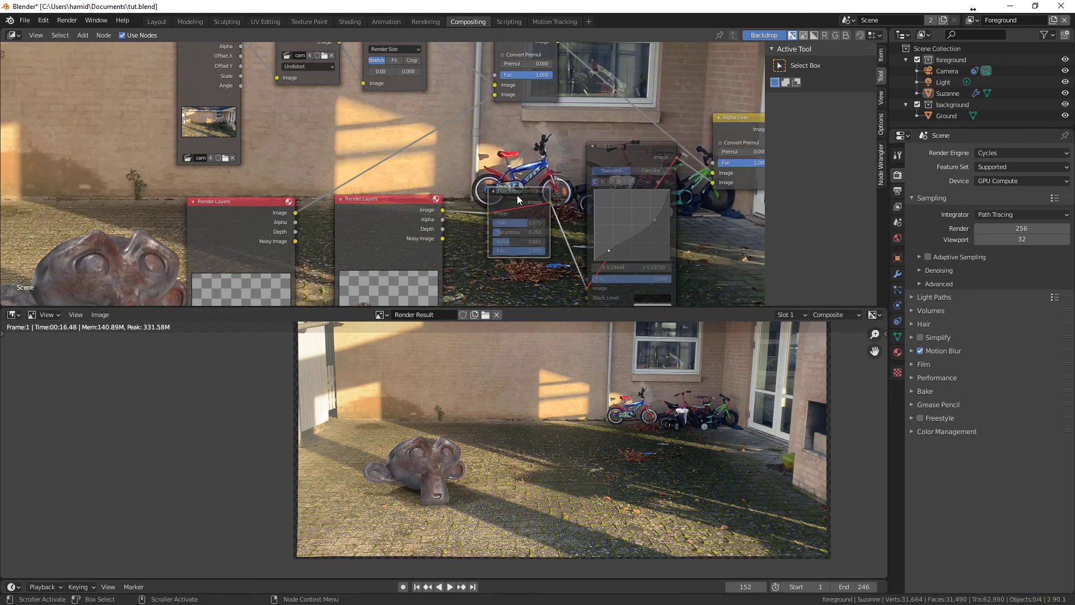
key("m")
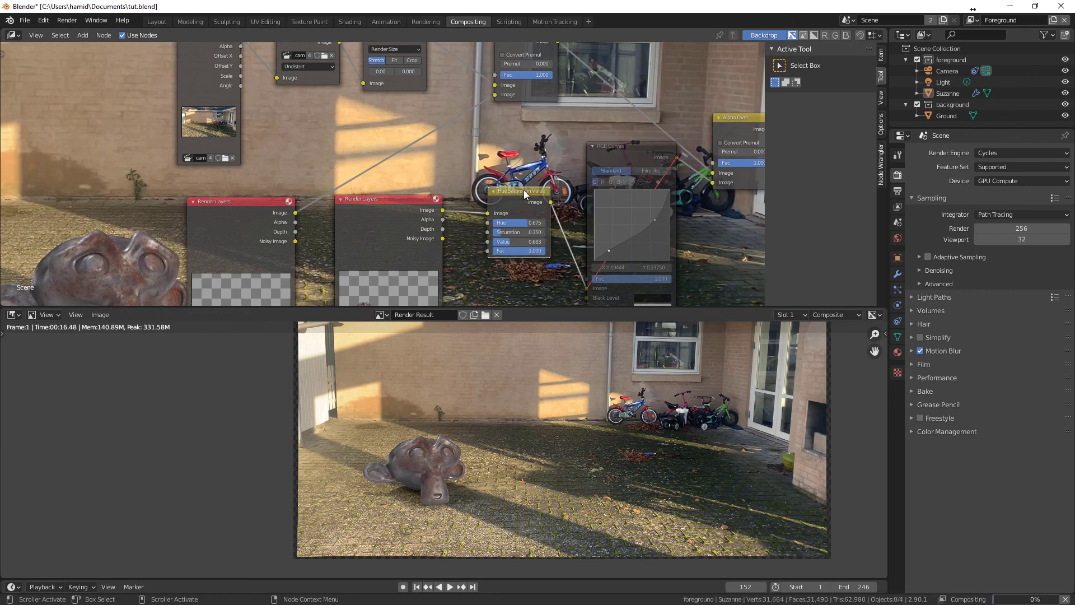
key("m")
key("m")
key("m")
Render frame 152 with the color correction applied.
key("F12")
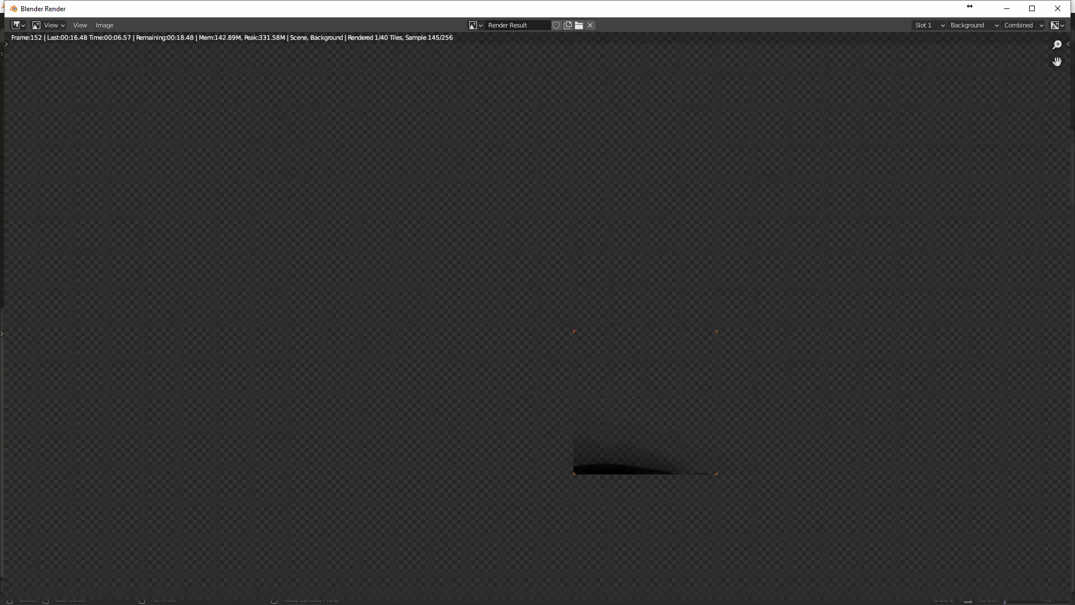